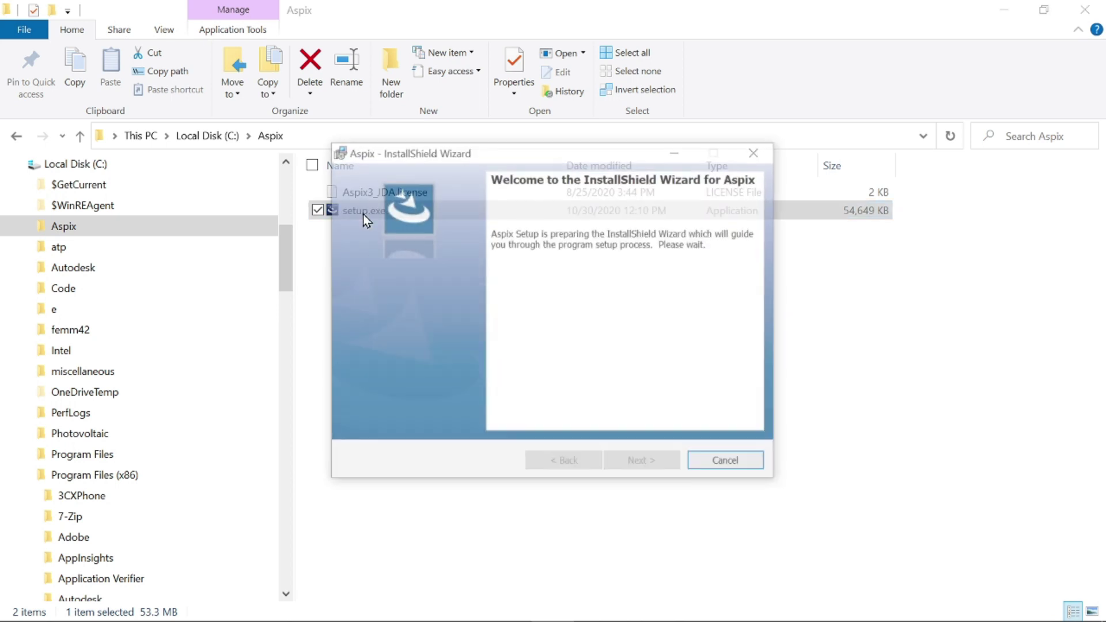
- Accept the terms of the Aspix license agreement and keep the prefilled customer information with the organization left empty
click(646, 468)
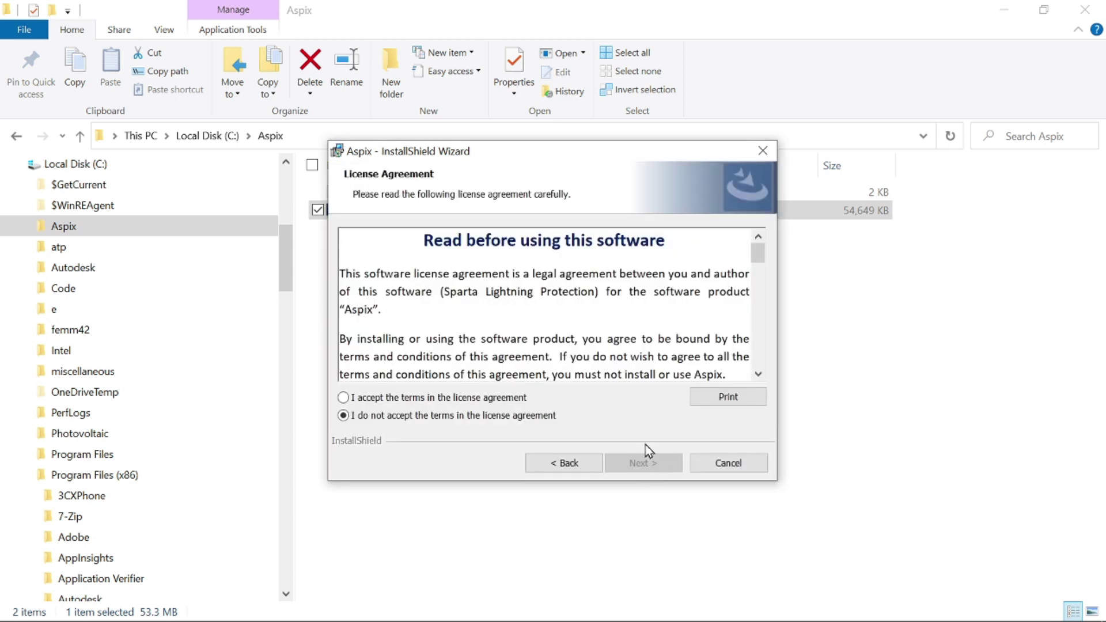
click(384, 397)
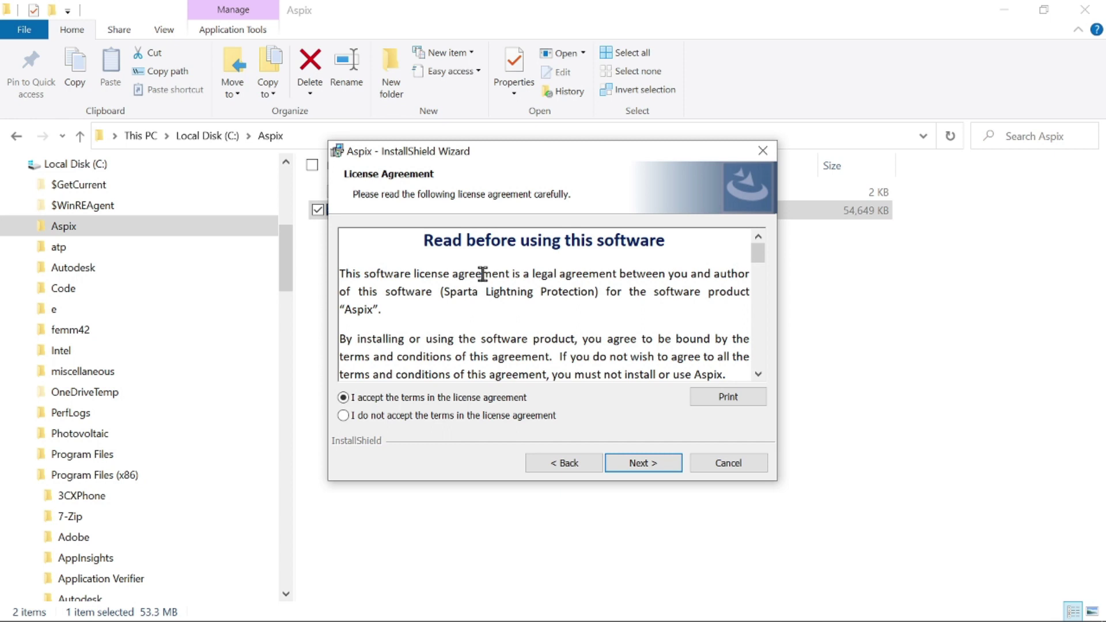
click(640, 468)
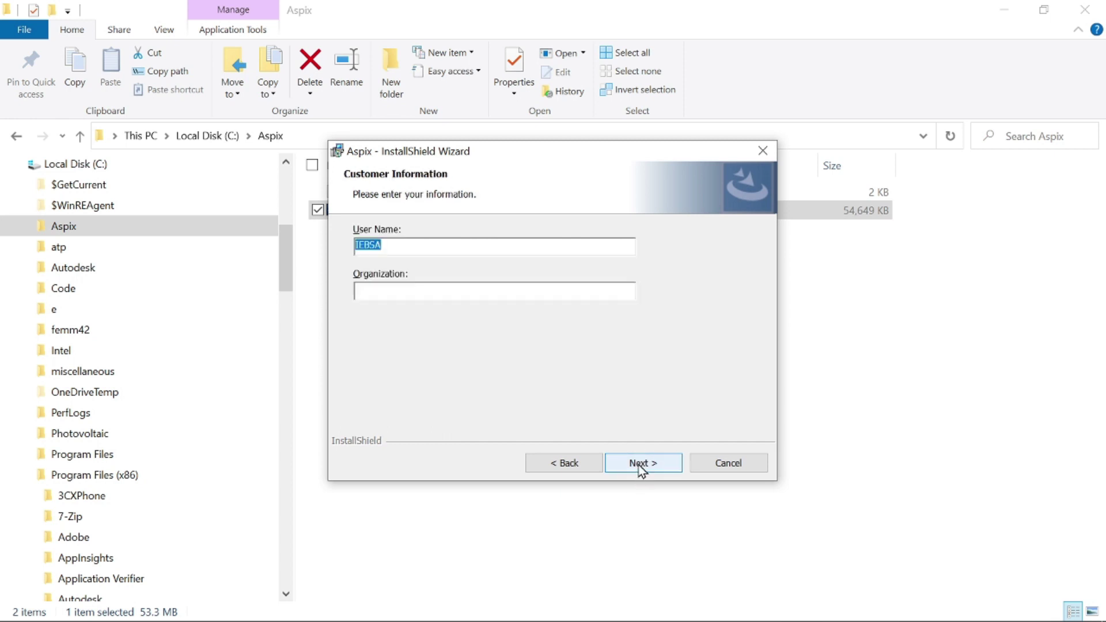
click(468, 291)
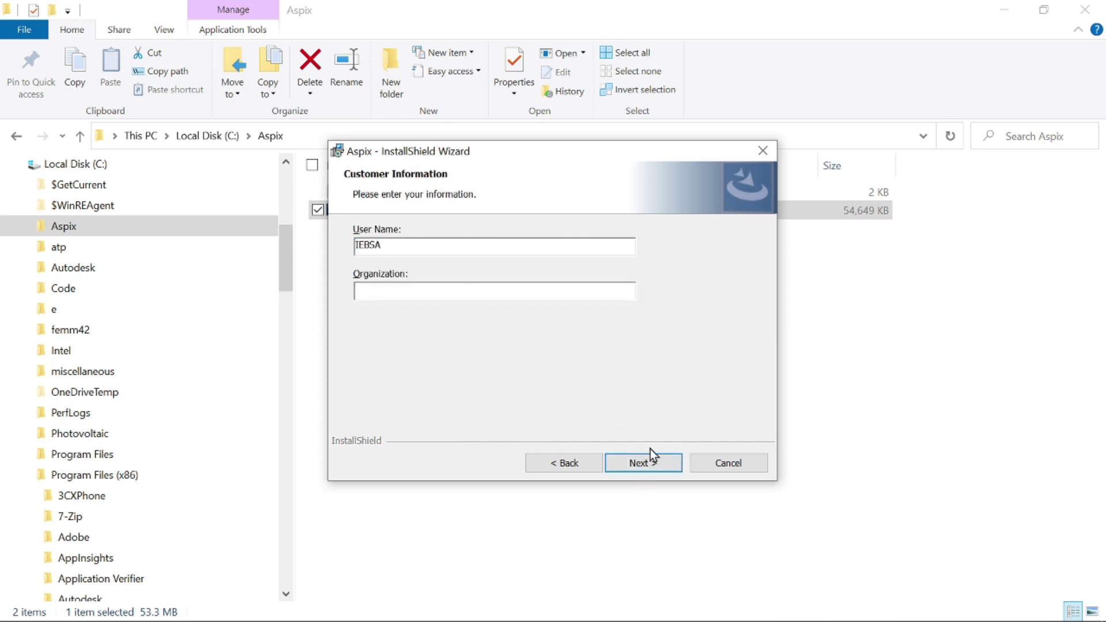
click(653, 466)
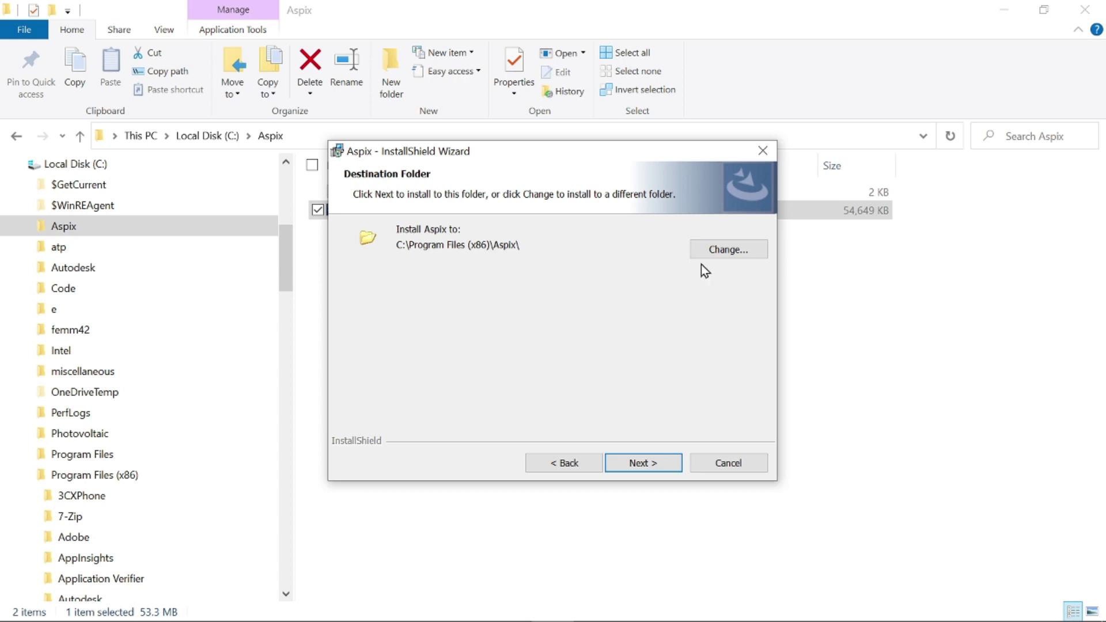
- Install Aspix to the default folder C:\Program Files (x86)\Aspix\ and finish the wizard
click(652, 467)
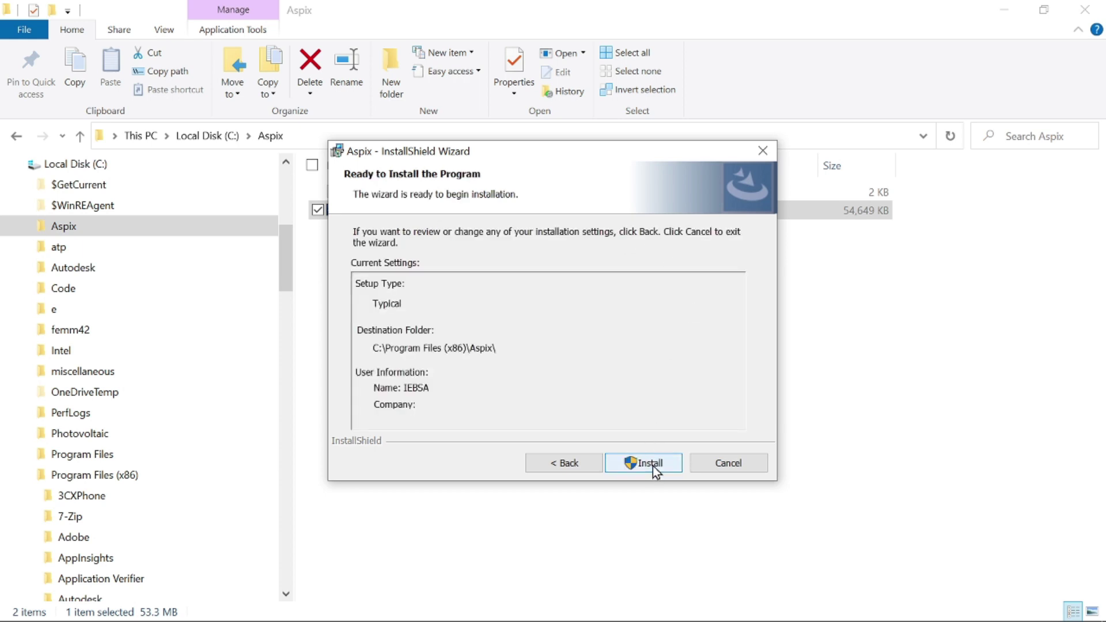
click(653, 466)
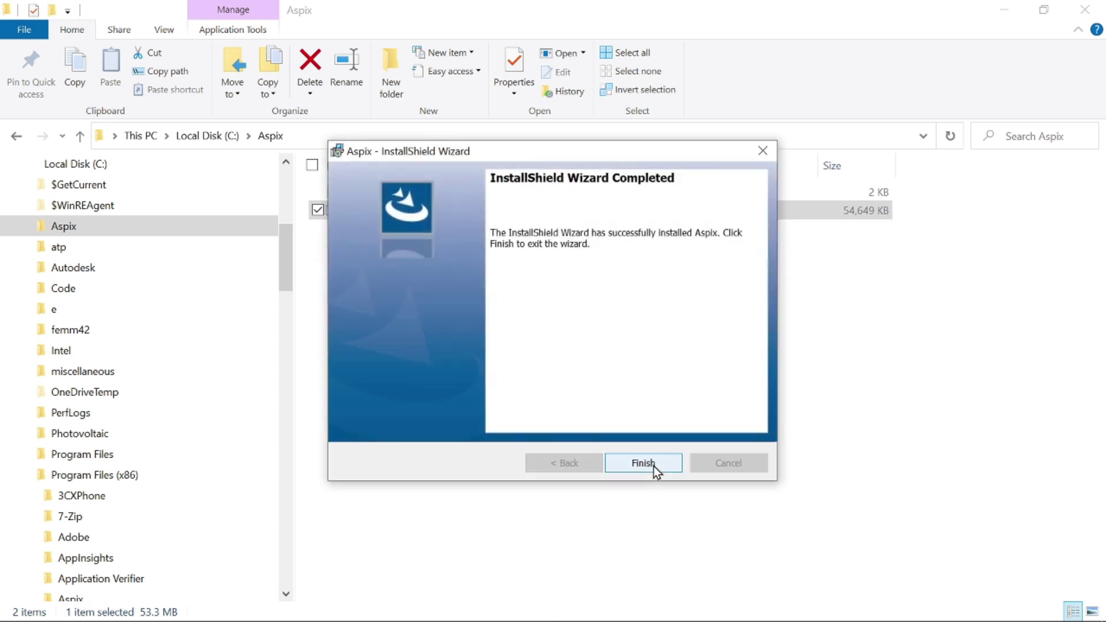
click(643, 463)
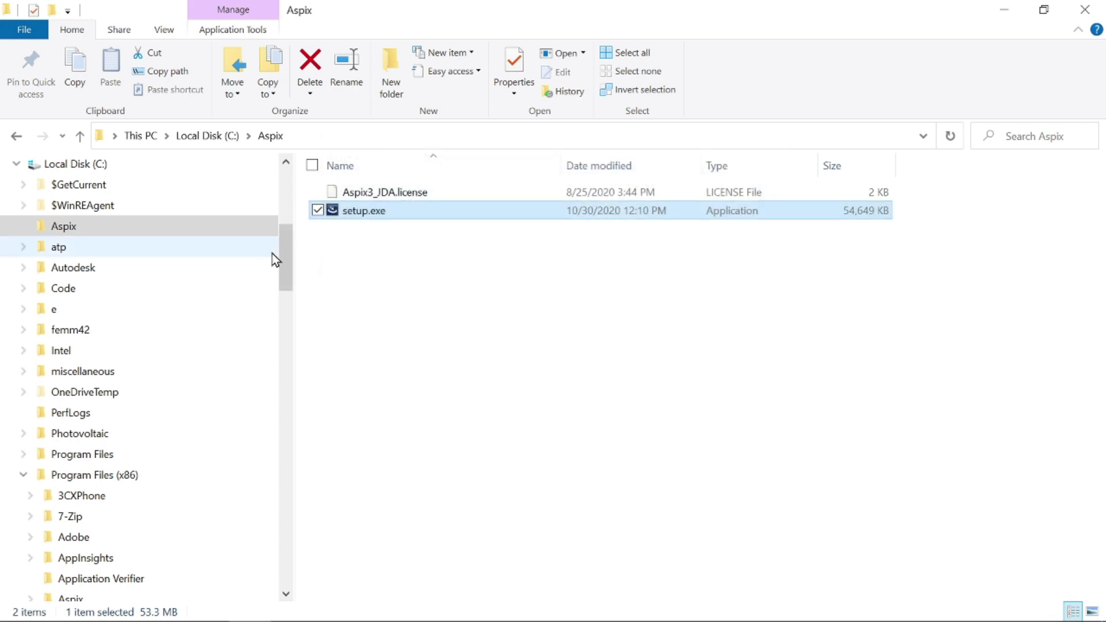
- Go to the Aspix folder under Program Files (x86) and examine the installed files and the contents of its Examples subfolder
drag(288, 244, 288, 272)
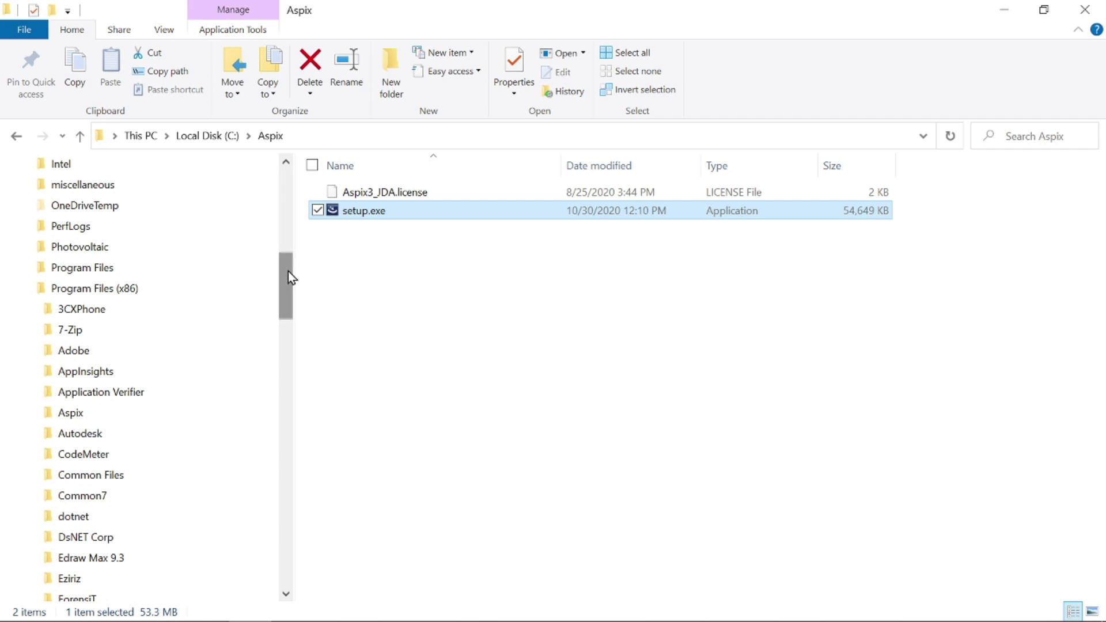
click(82, 417)
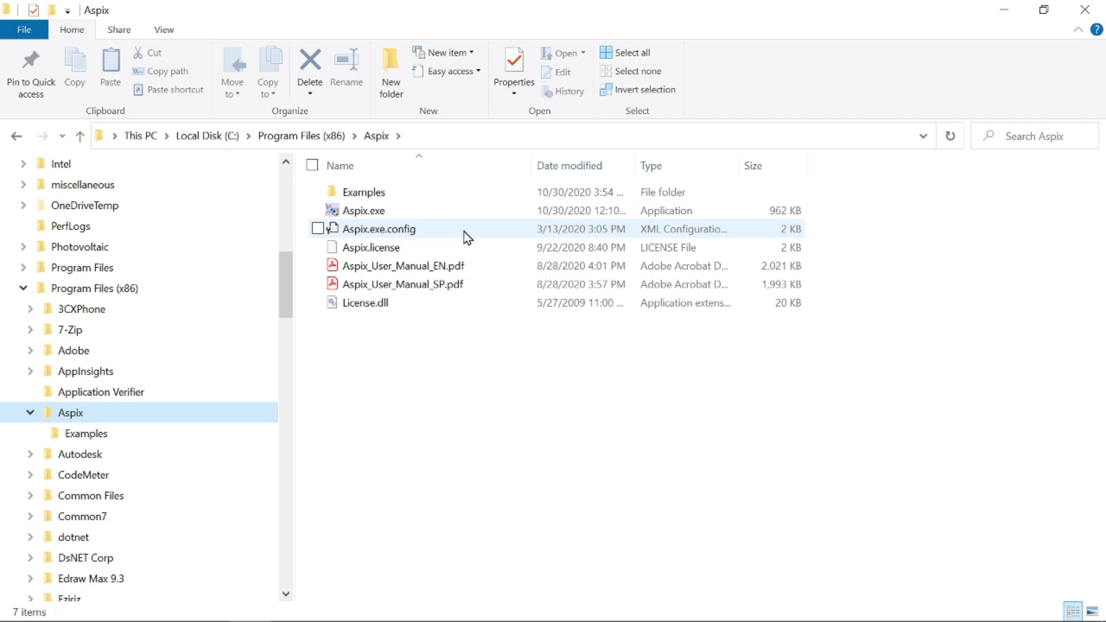
mouse_move(470, 237)
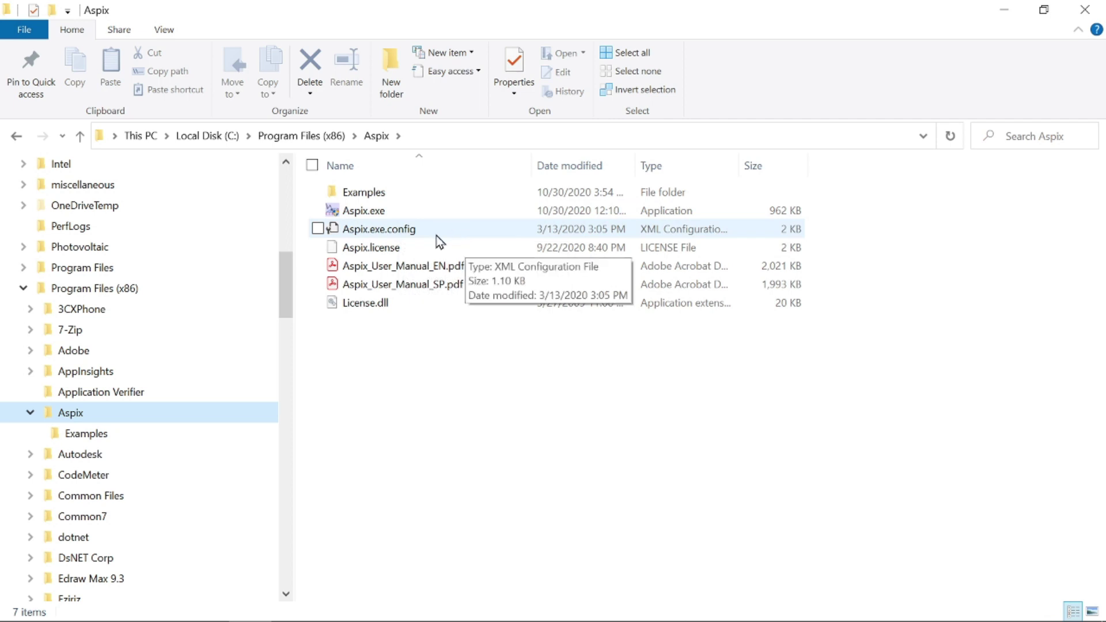
mouse_move(413, 251)
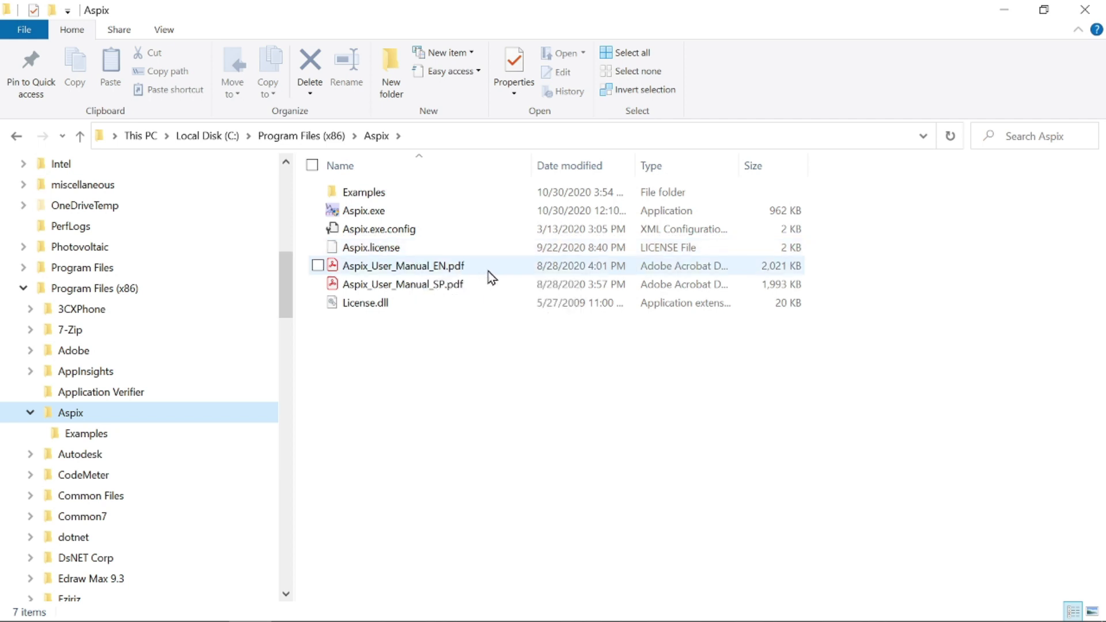
mouse_move(493, 270)
mouse_move(433, 309)
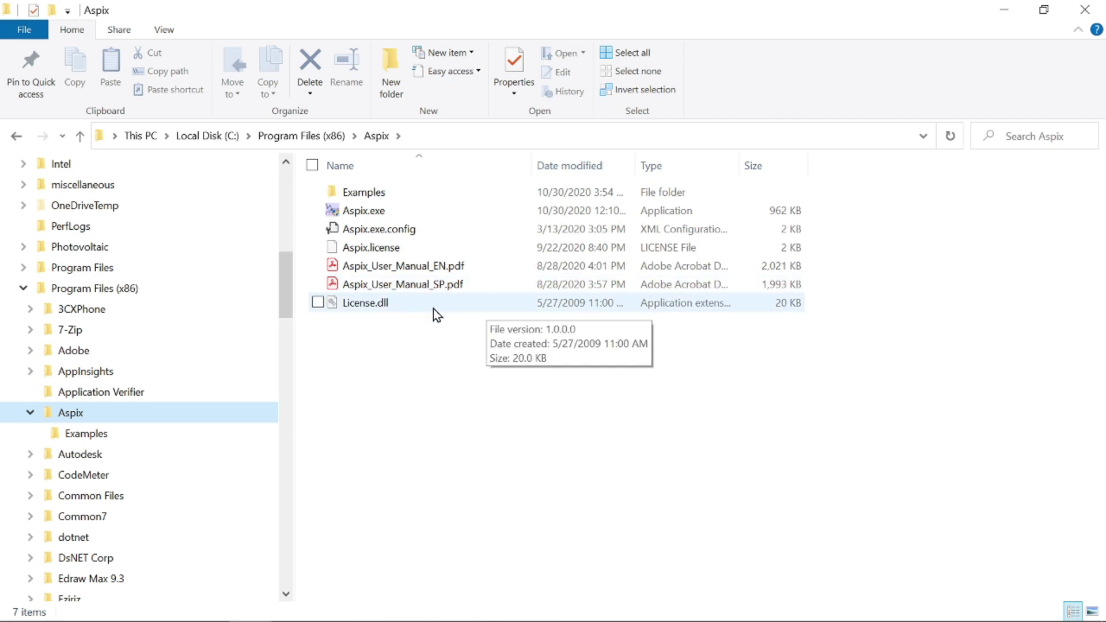
double_click(377, 199)
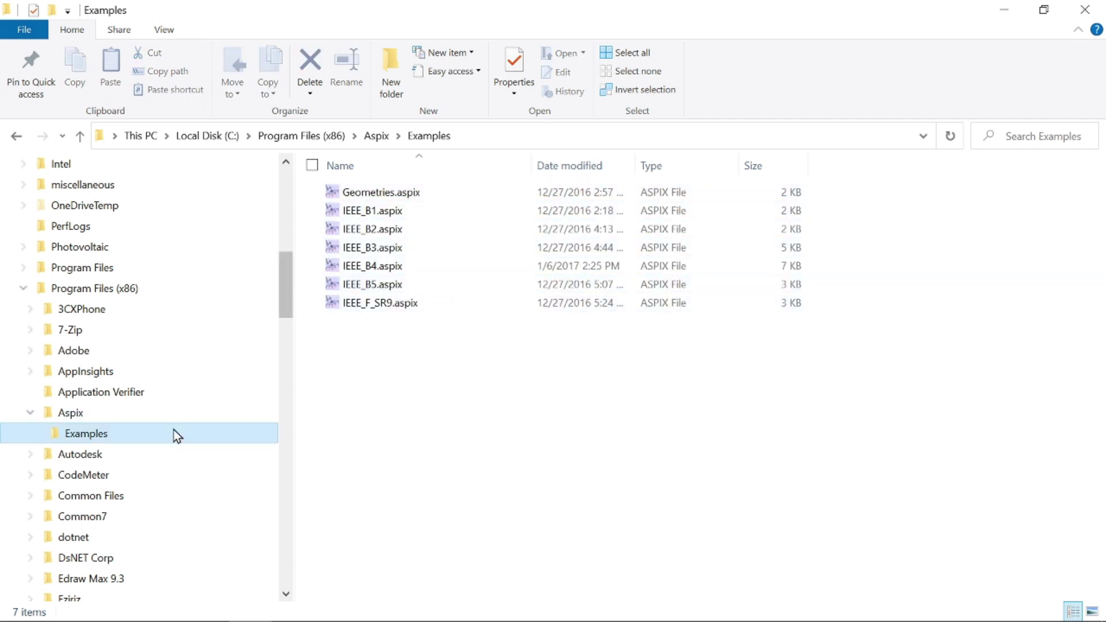
click(66, 416)
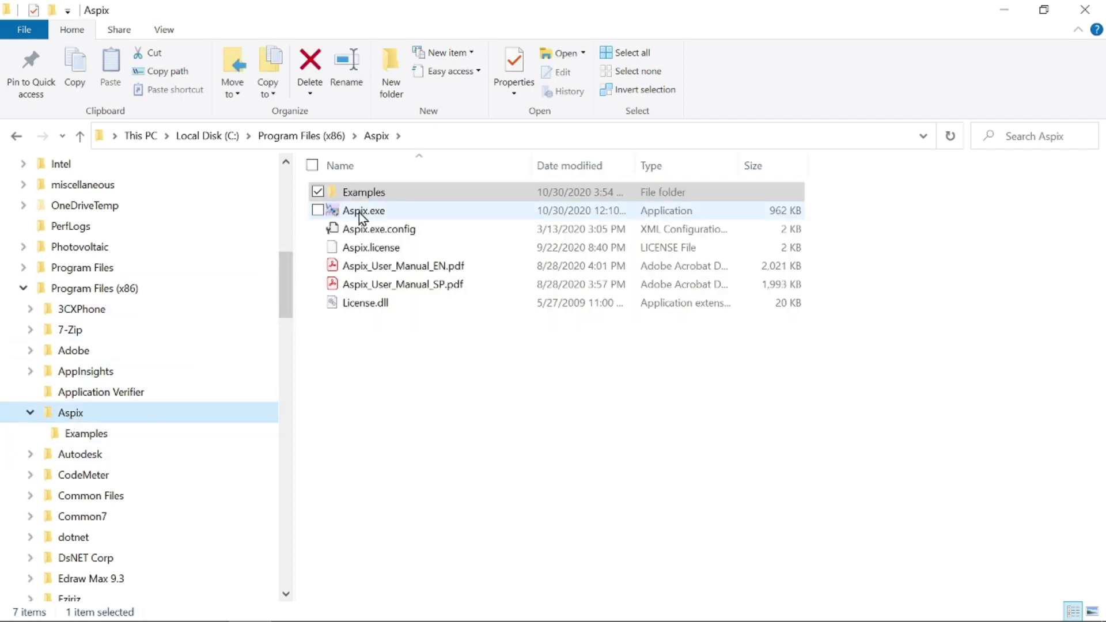
- Launch Aspix.exe from the installation folder and dismiss the license message
click(359, 213)
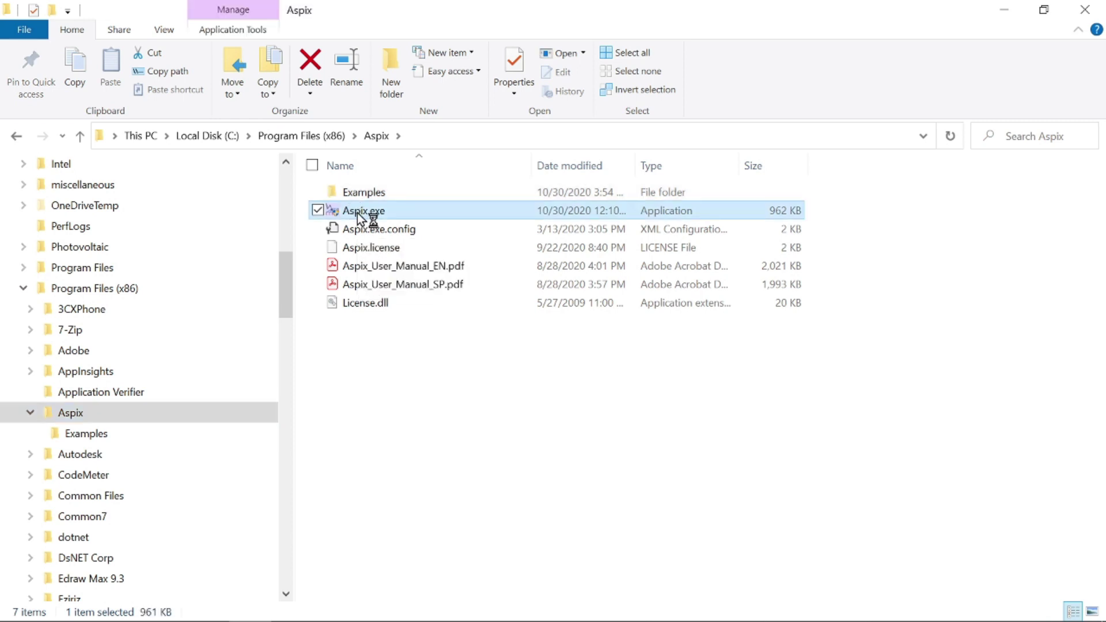
double_click(359, 213)
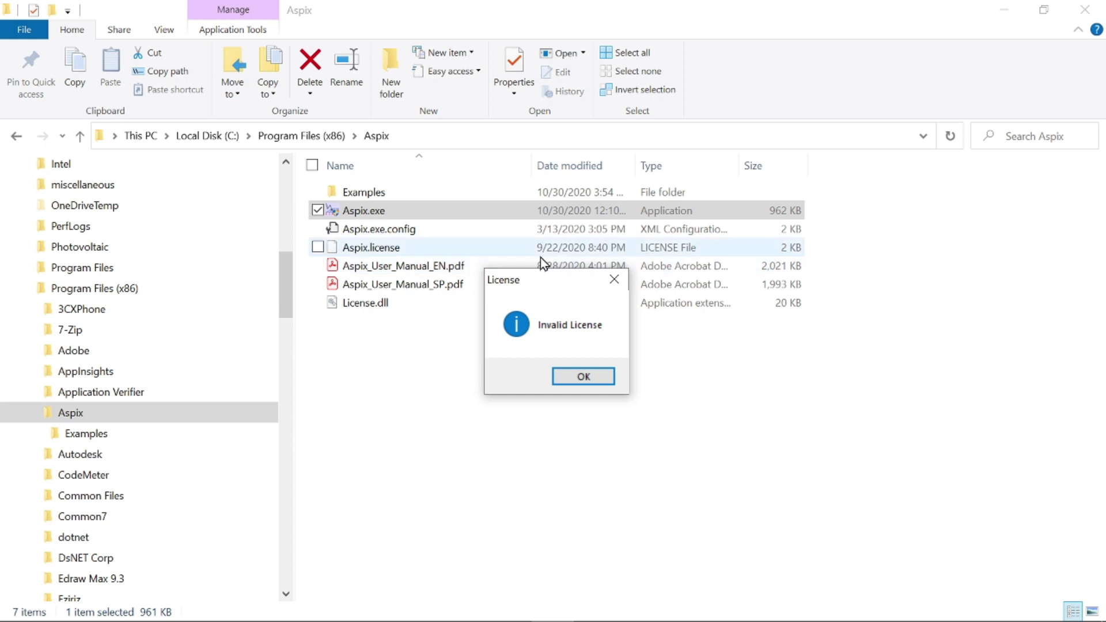
click(590, 382)
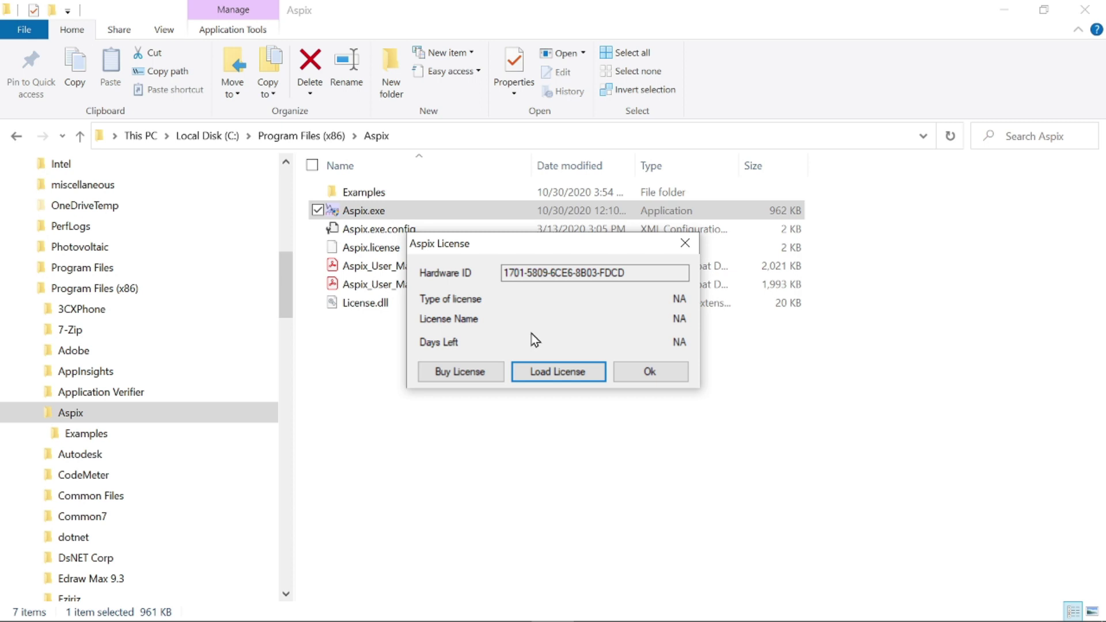
- Load the license file Aspix3_JDA.license from the C:\Aspix folder and close the license dialog
click(558, 372)
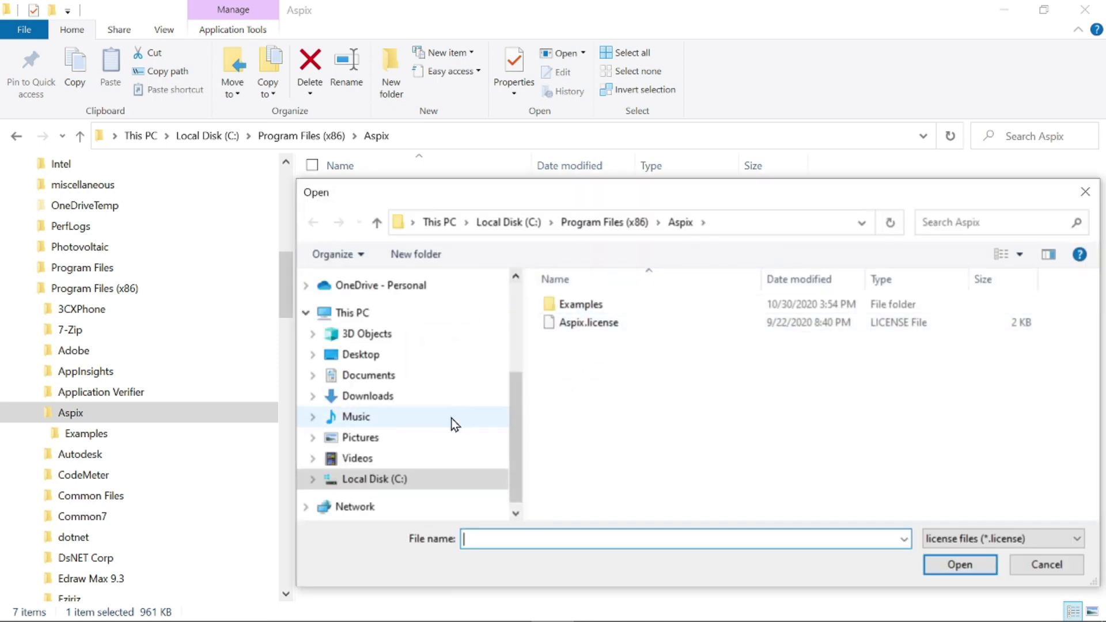
click(387, 481)
scroll(593, 385, up, 1)
scroll(593, 385, down, 1)
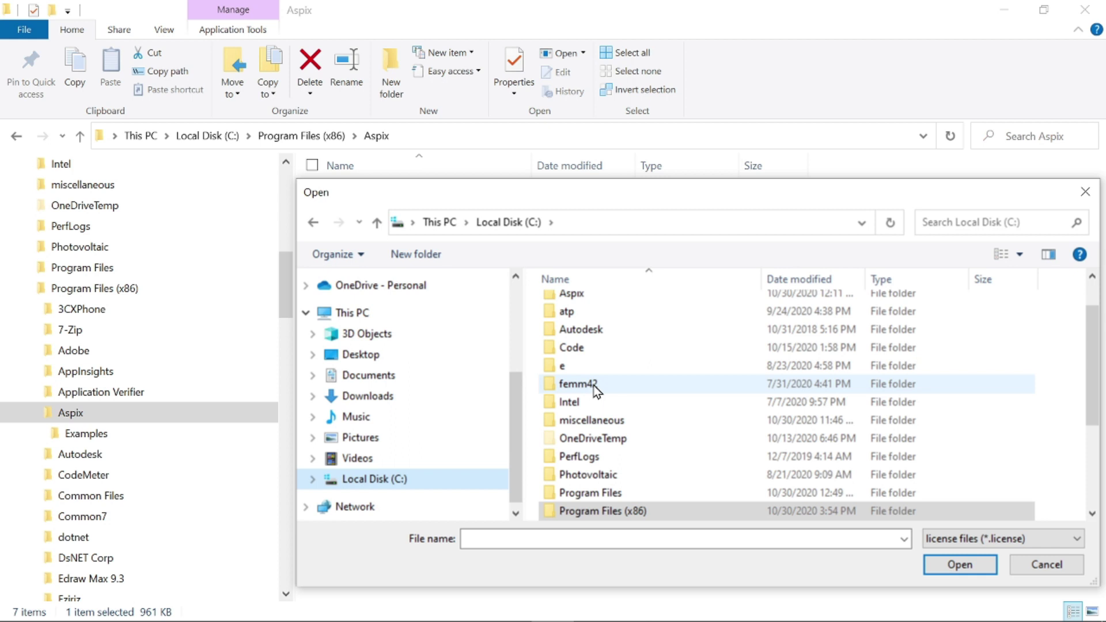
double_click(579, 295)
double_click(579, 307)
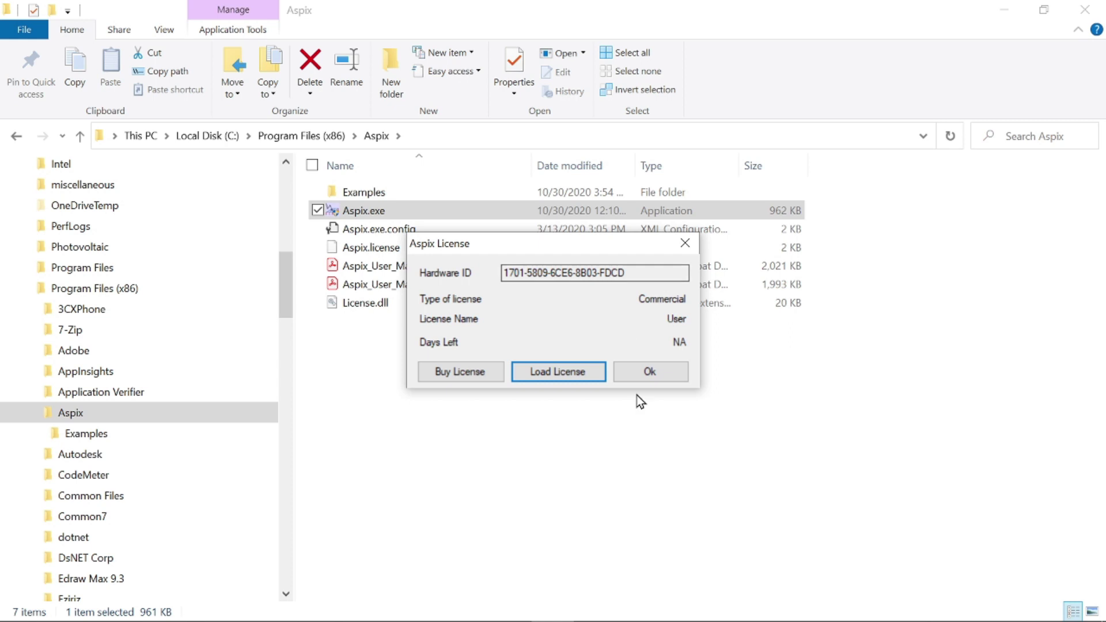
click(661, 375)
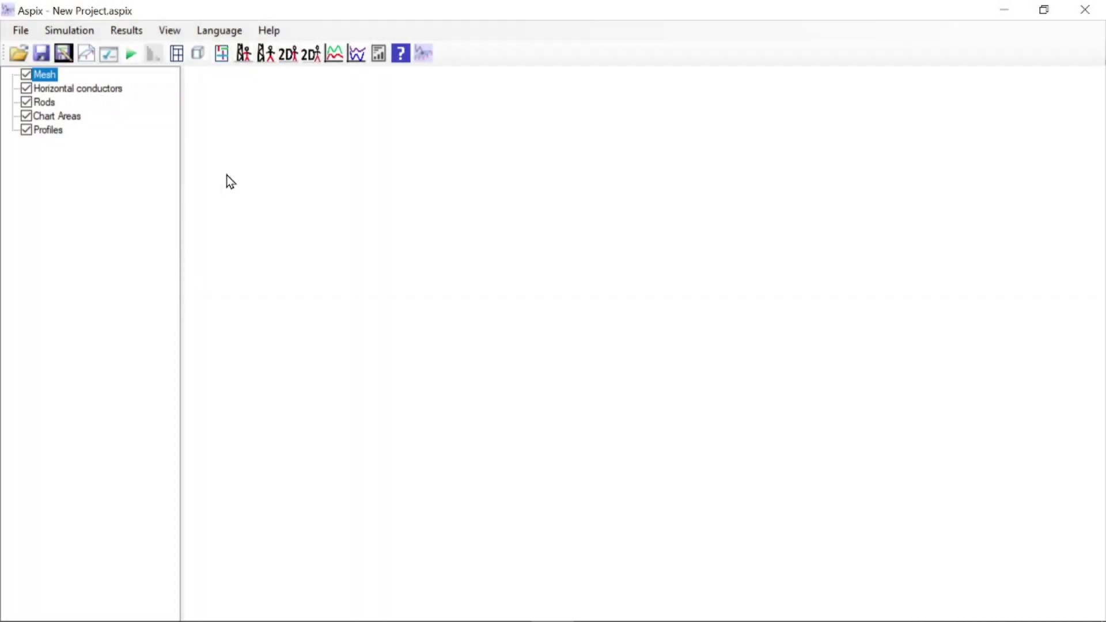
- View the version information in About Aspix and close it
click(268, 32)
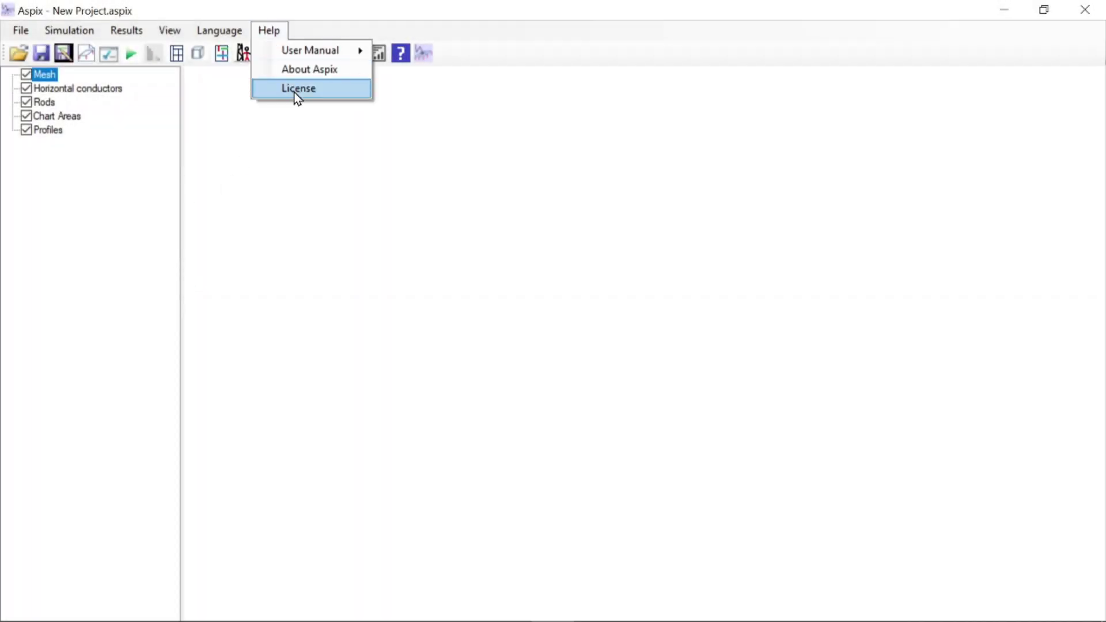
click(311, 70)
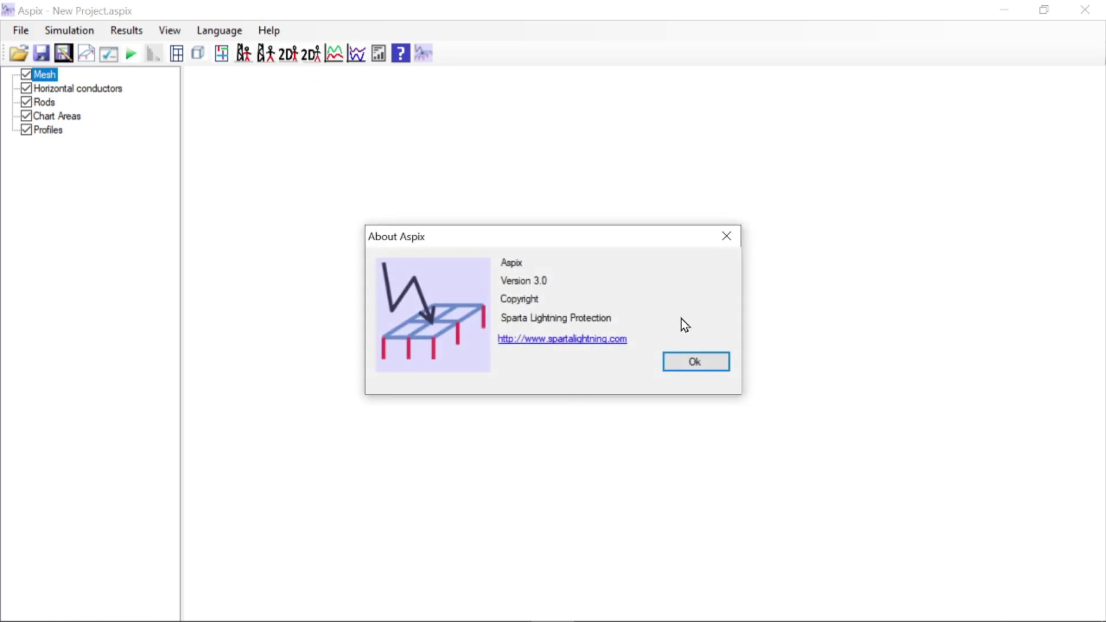
click(695, 363)
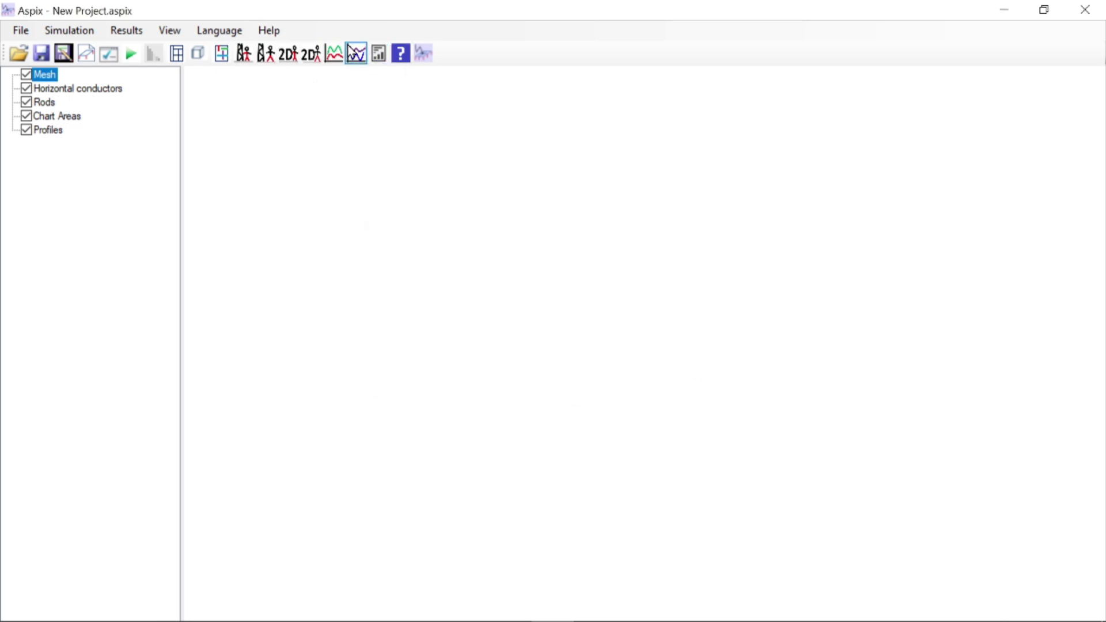
- Switch the interface language to Spanish
click(226, 32)
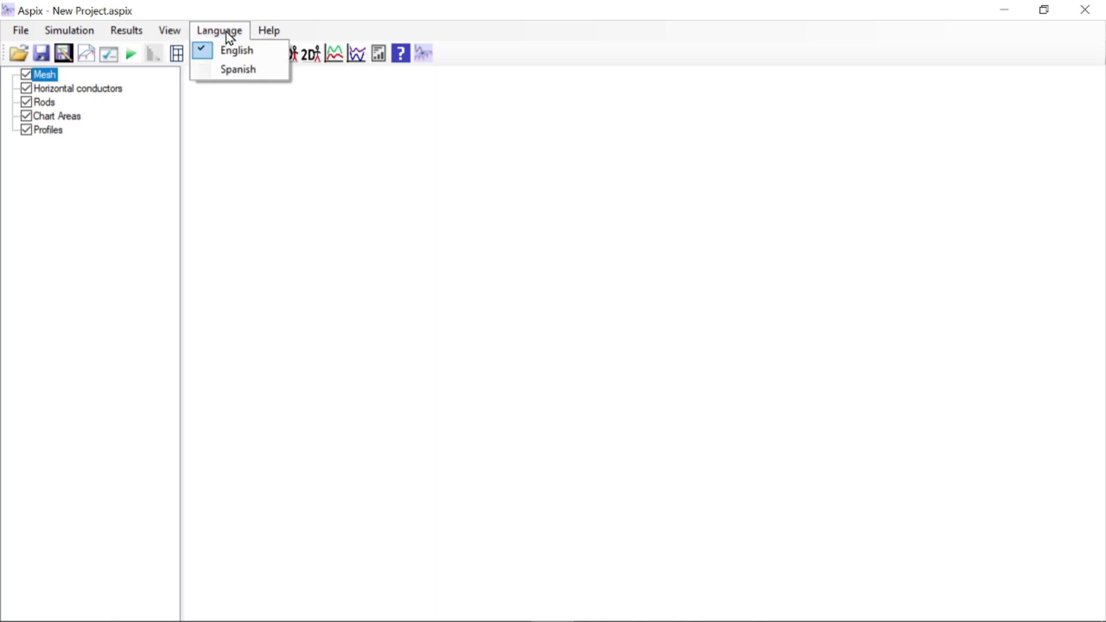
click(246, 77)
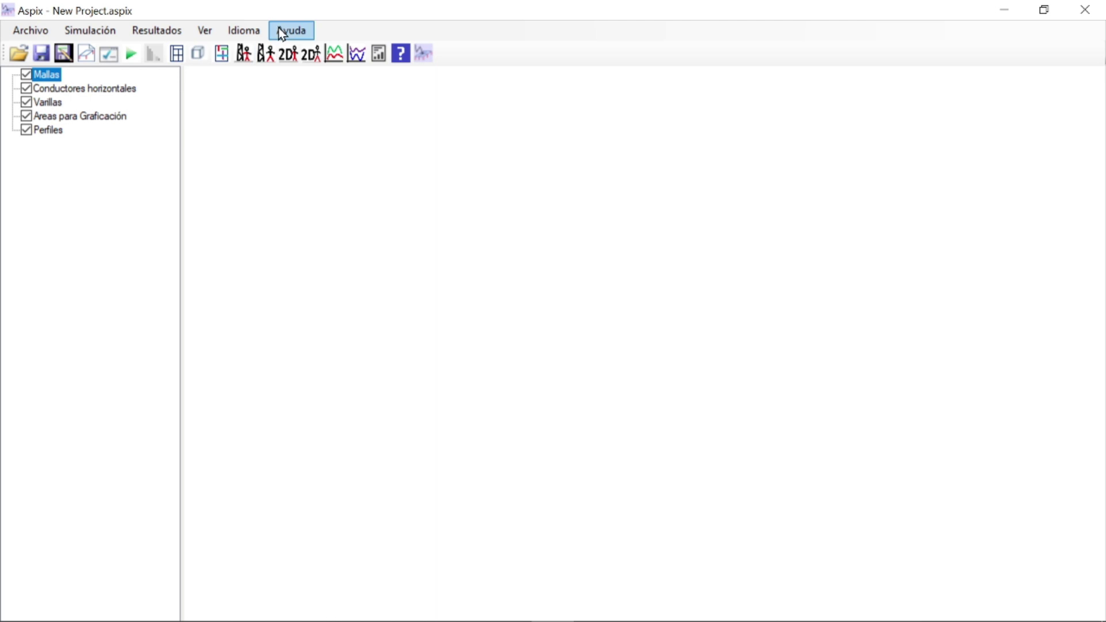
- Open the Spanish user manual, skim through its pages, and close it
click(295, 34)
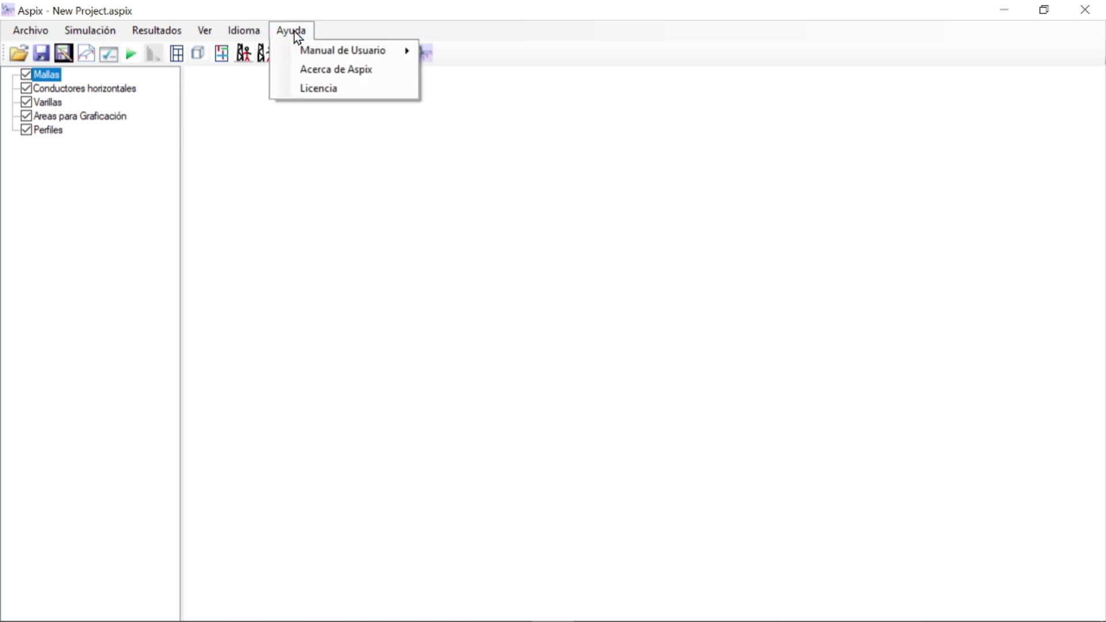
mouse_move(336, 53)
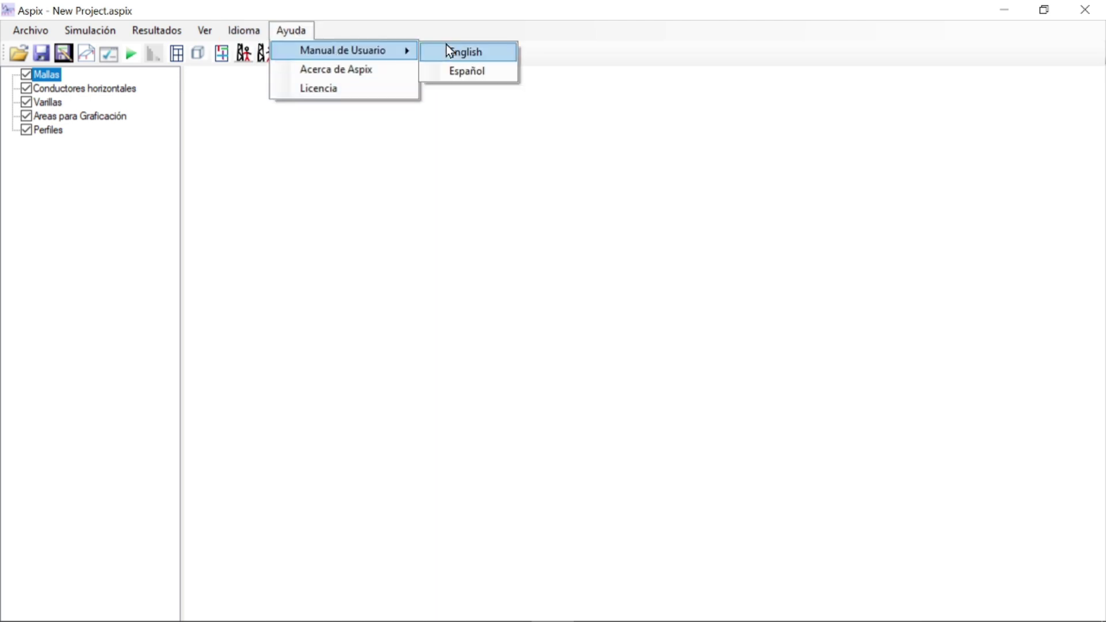
click(471, 78)
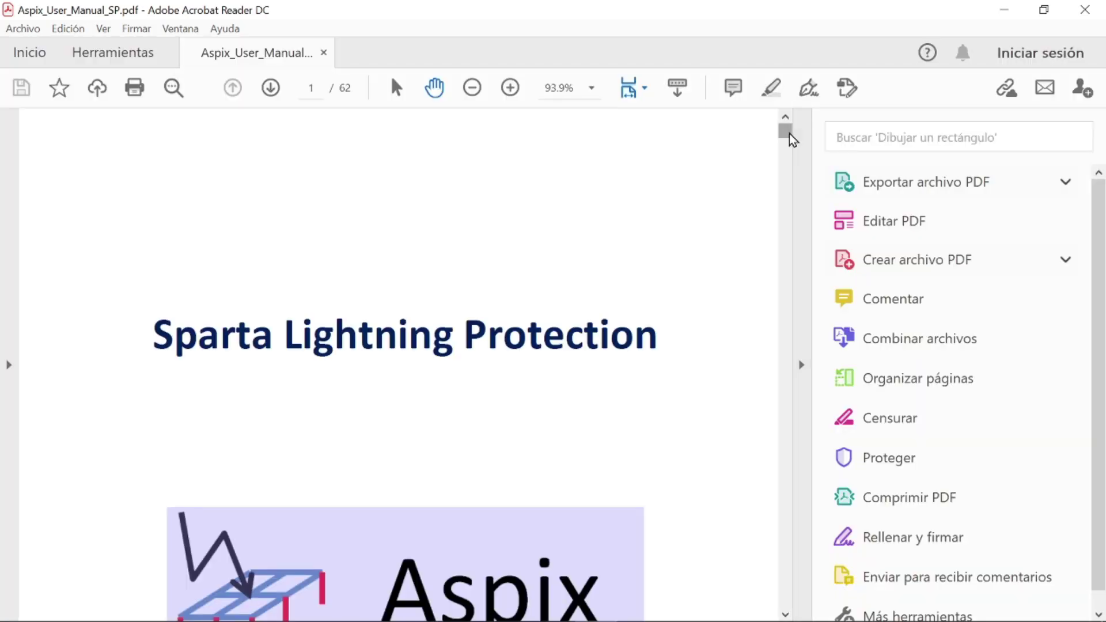
drag(793, 173, 785, 347)
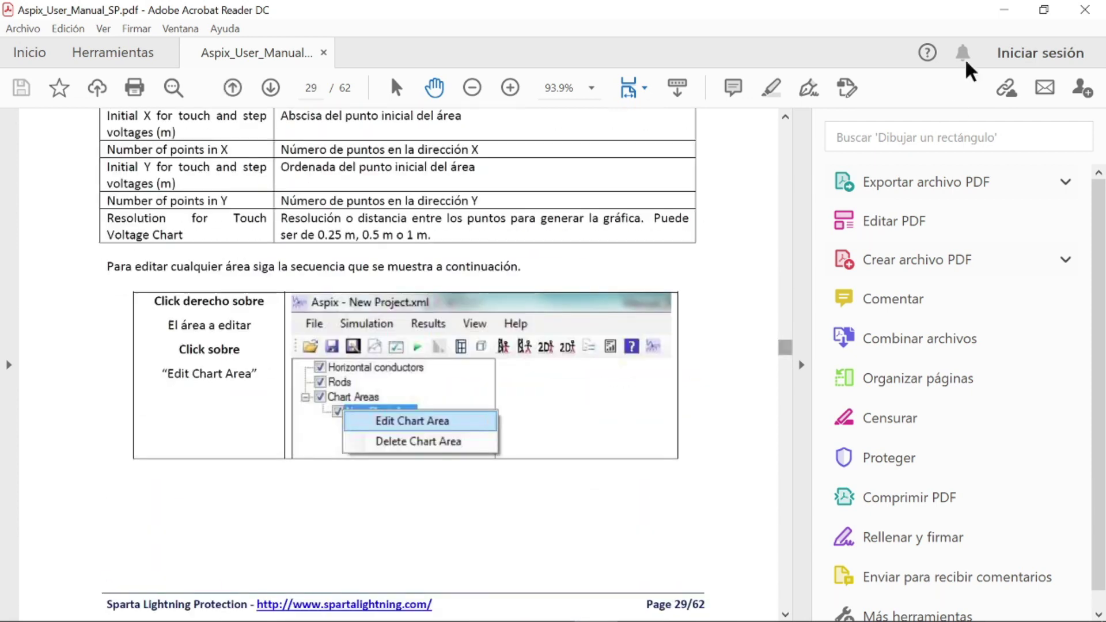
click(1099, 9)
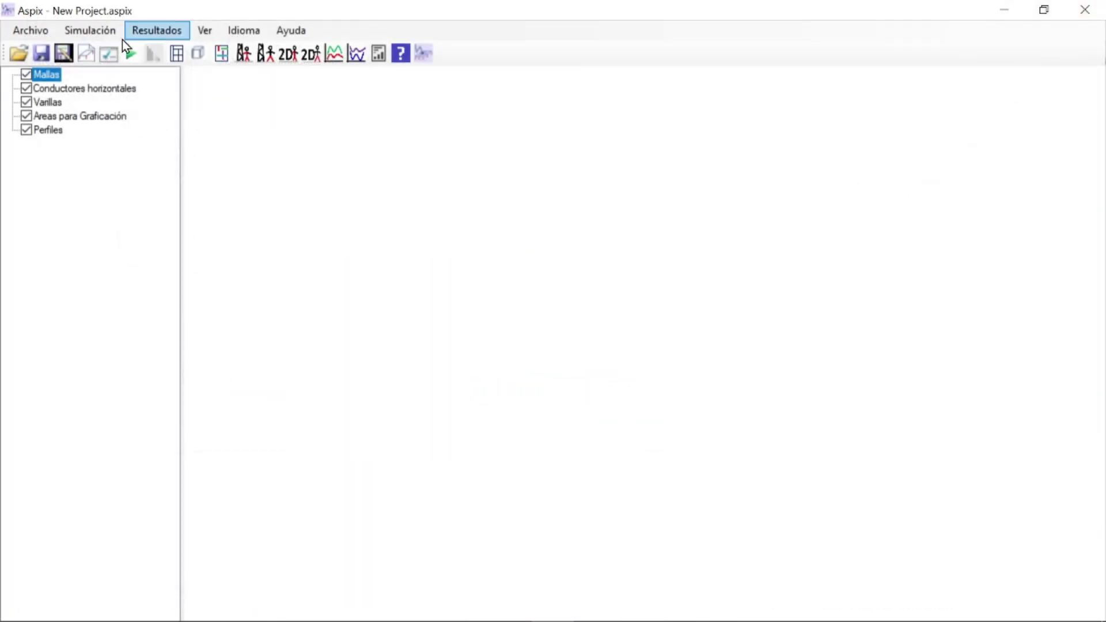
- Open the example project IEEE_B1.aspix from the Aspix Examples folder in Program Files (x86), without saving the current project
click(23, 36)
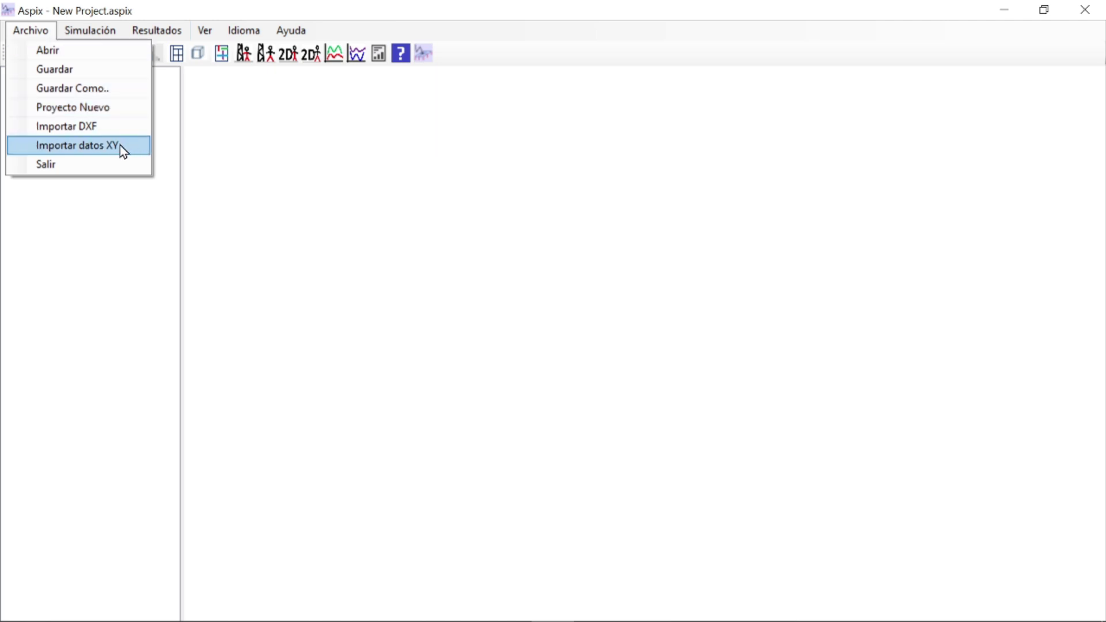
click(52, 50)
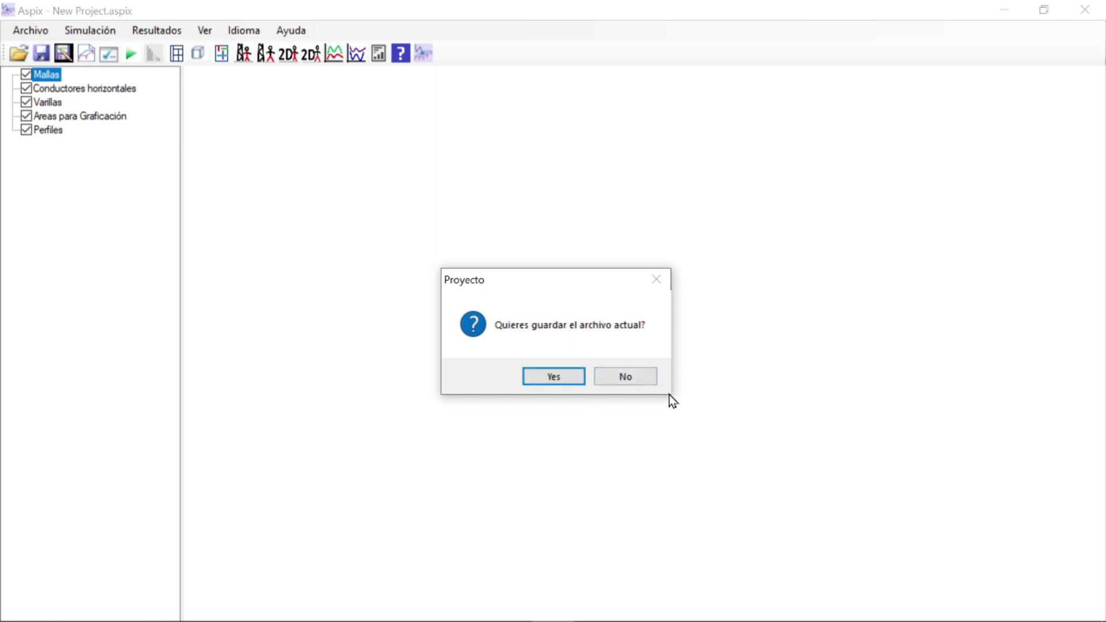
click(625, 377)
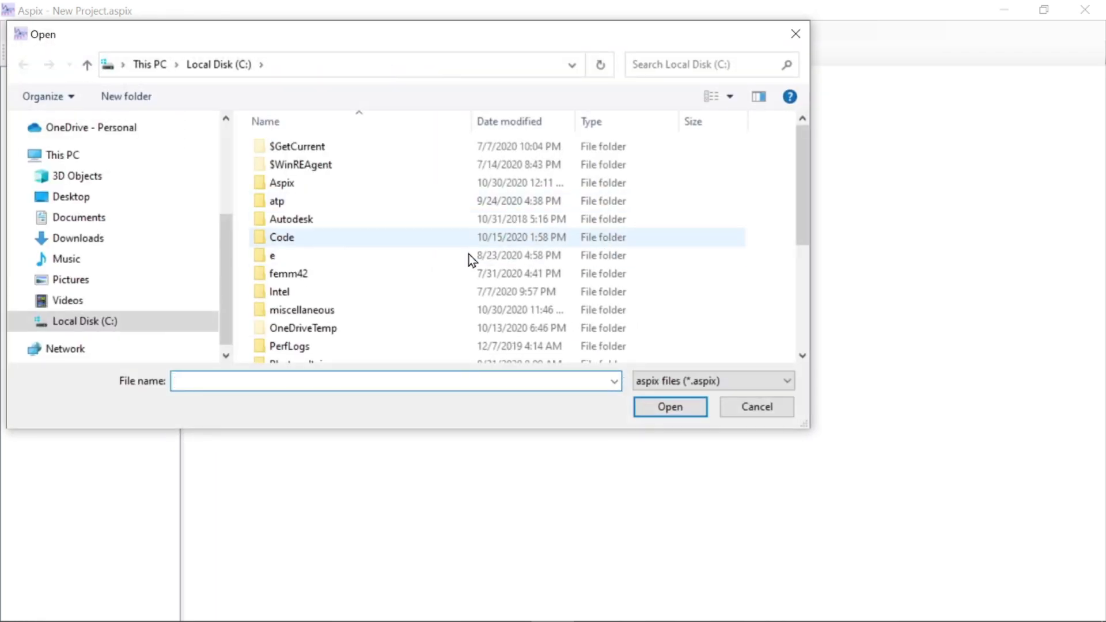
scroll(403, 288, down, 1)
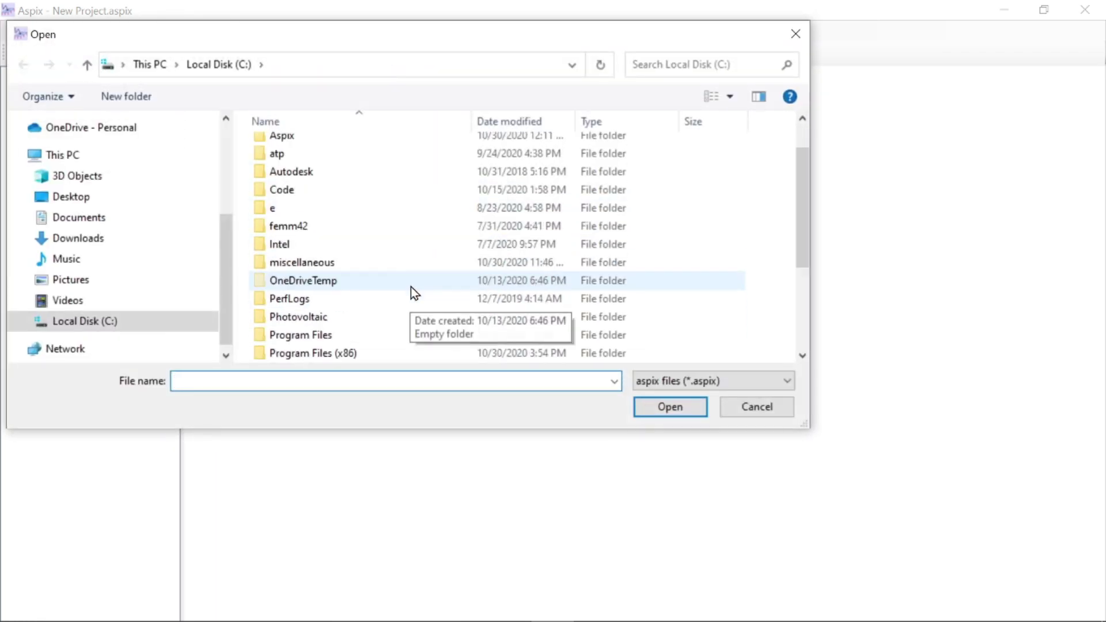
double_click(321, 356)
double_click(296, 237)
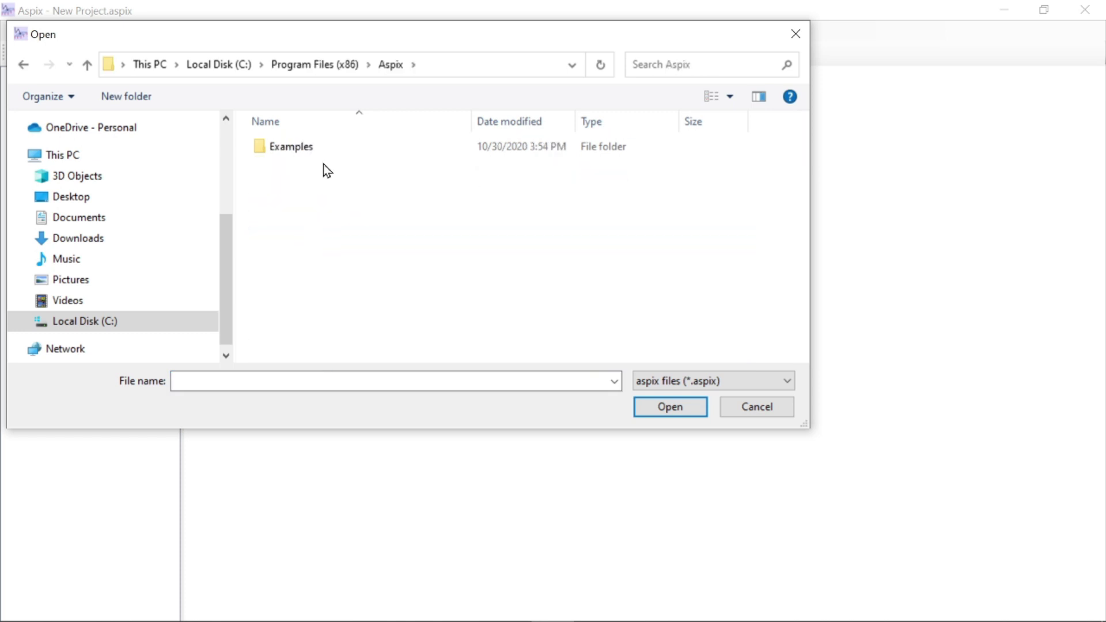
double_click(316, 155)
click(316, 167)
double_click(316, 165)
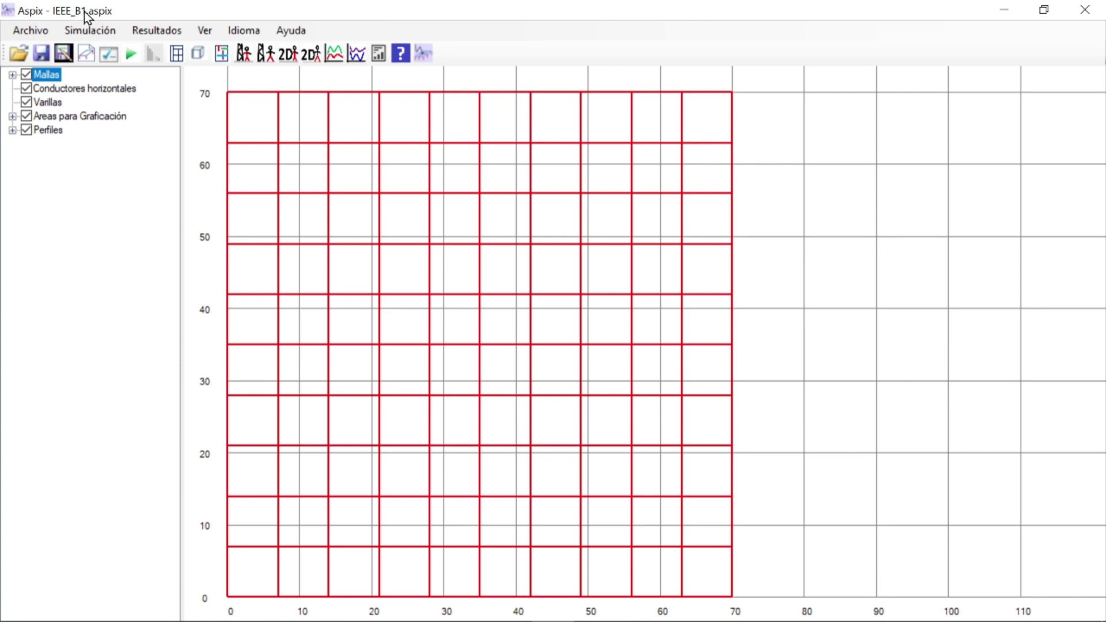
- Save the open IEEE_B1 project and start a new project
click(33, 30)
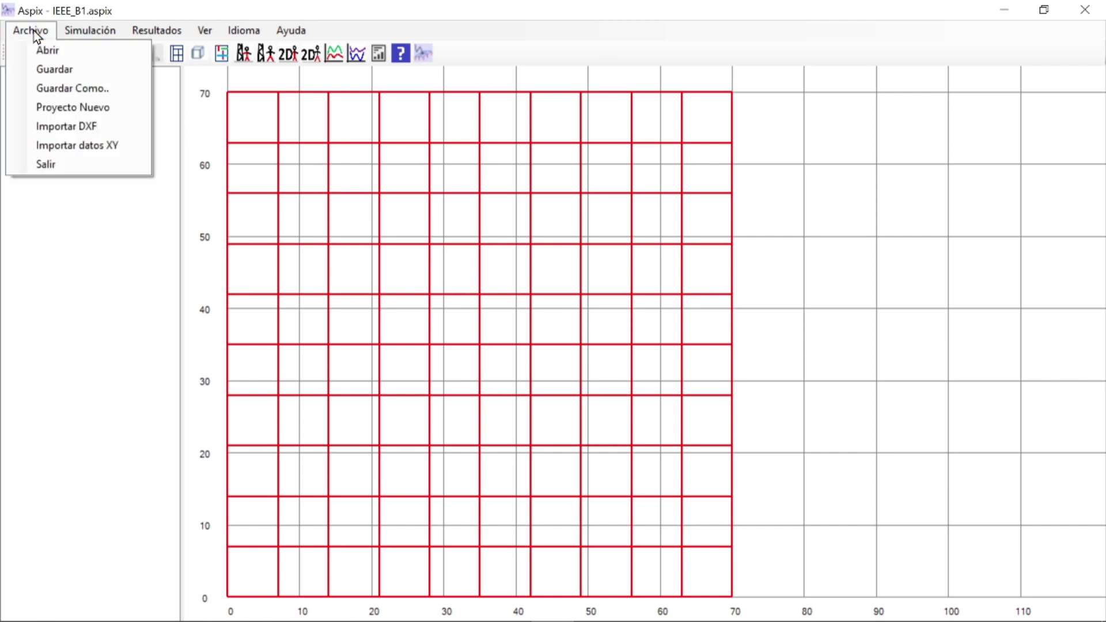
click(57, 69)
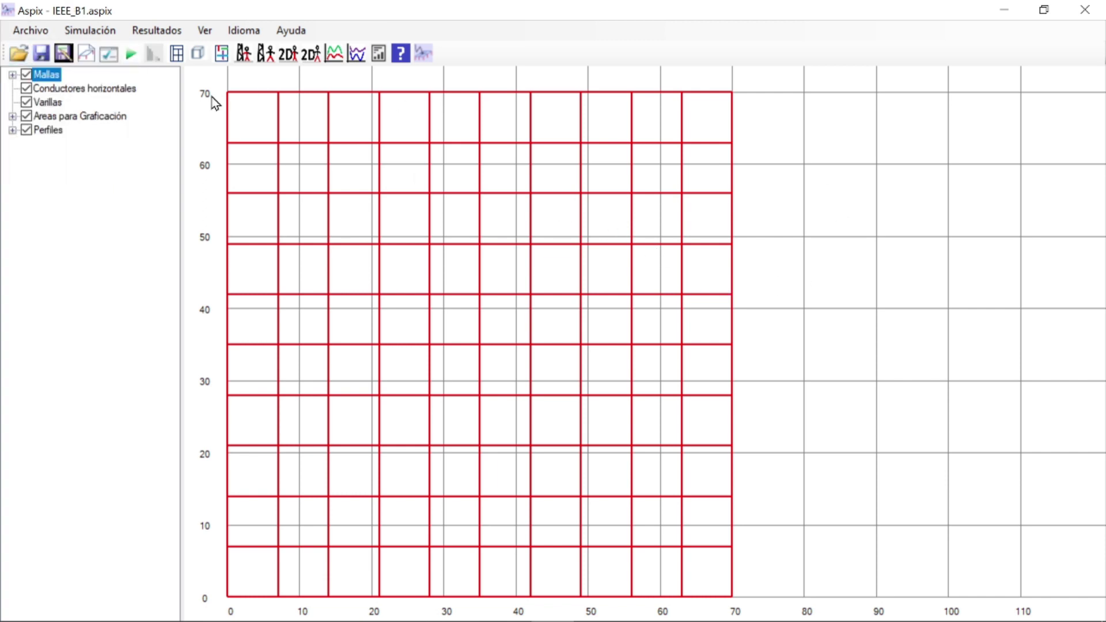
click(28, 31)
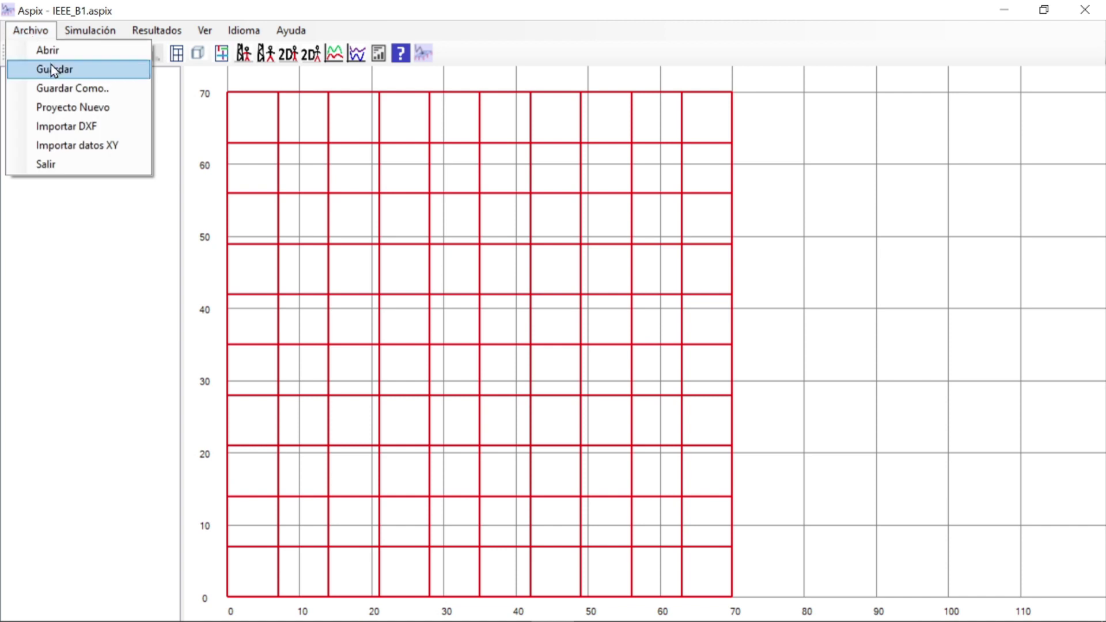
click(98, 109)
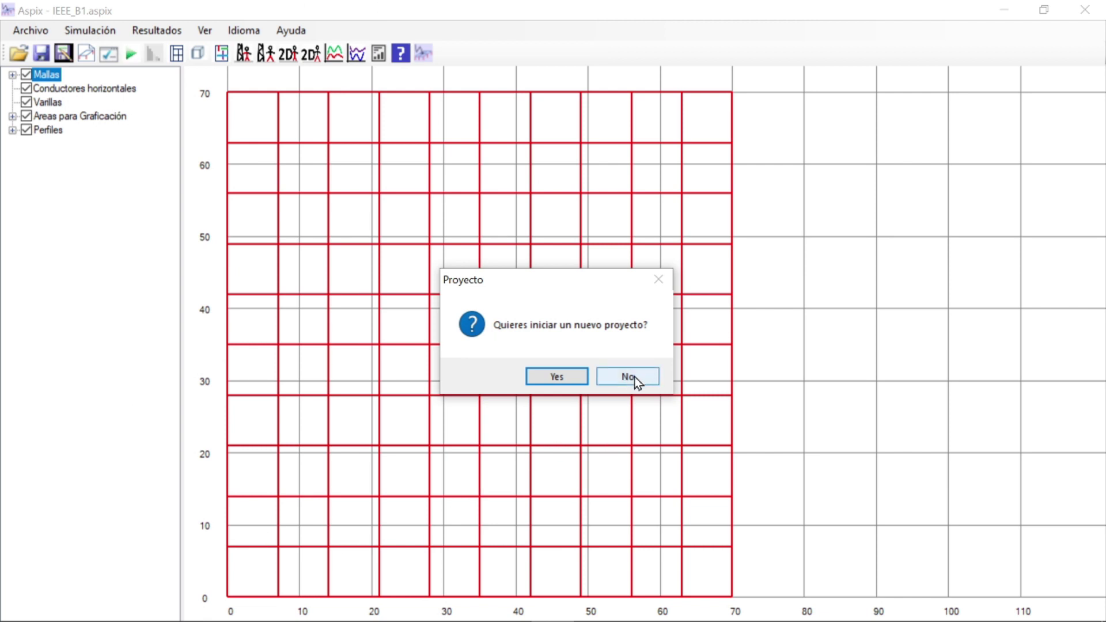
click(556, 376)
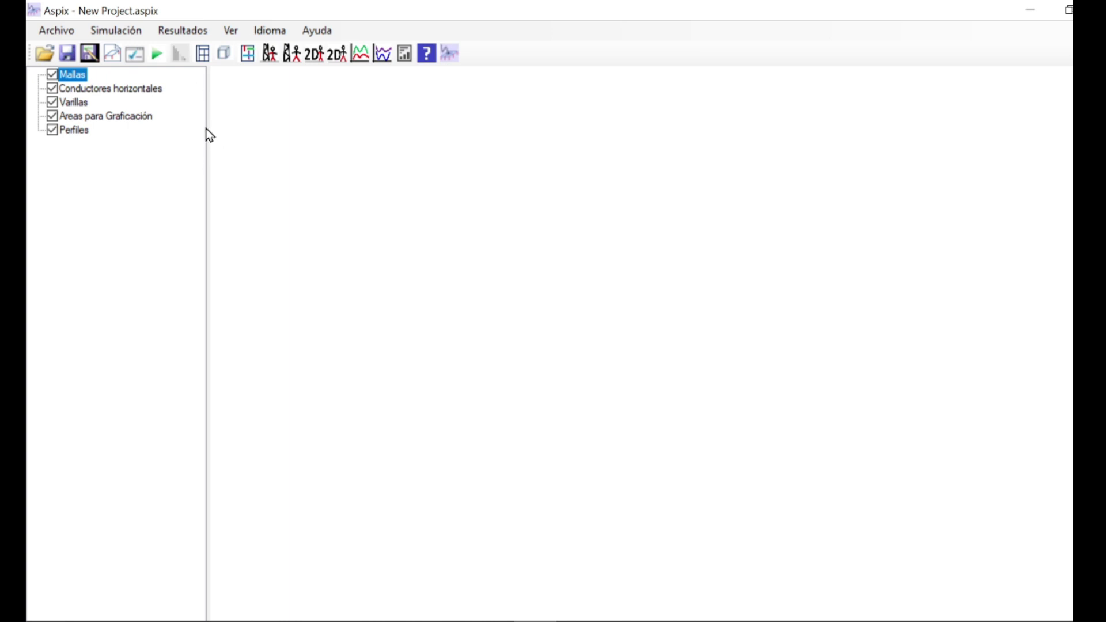
- In the simulation settings, enable the equivalent parallel impedance and open its ground current distribution circuit
click(132, 35)
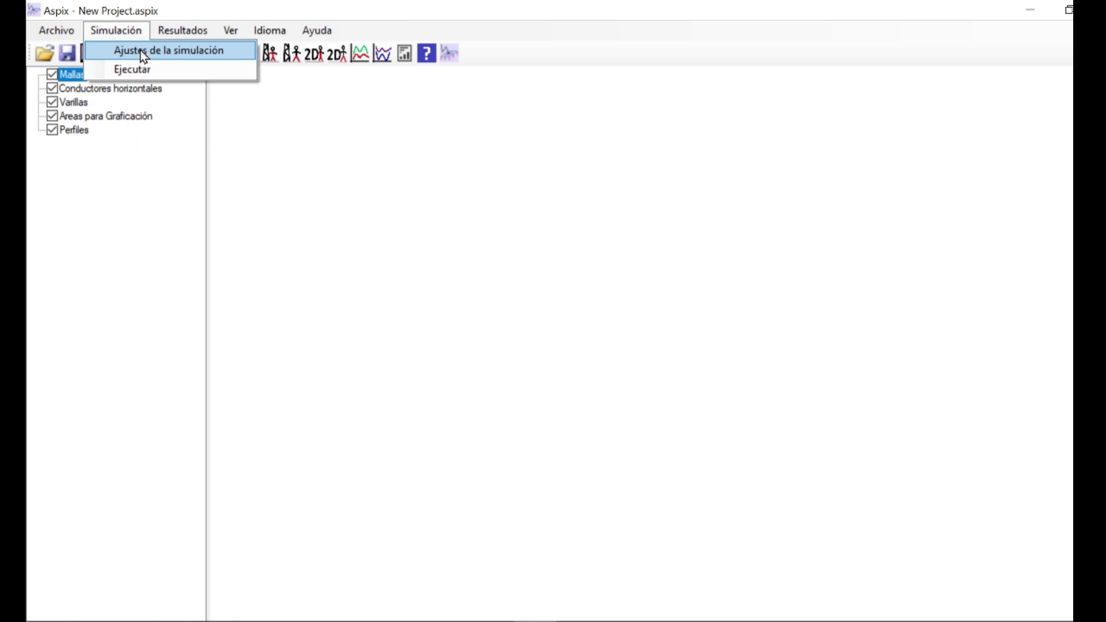
click(140, 52)
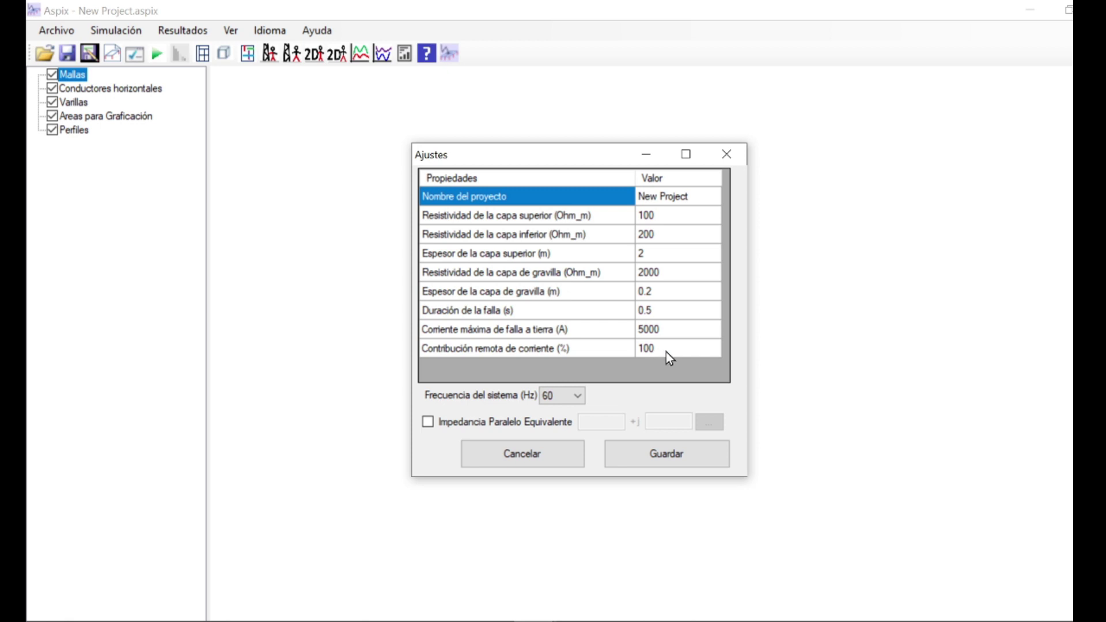
click(429, 424)
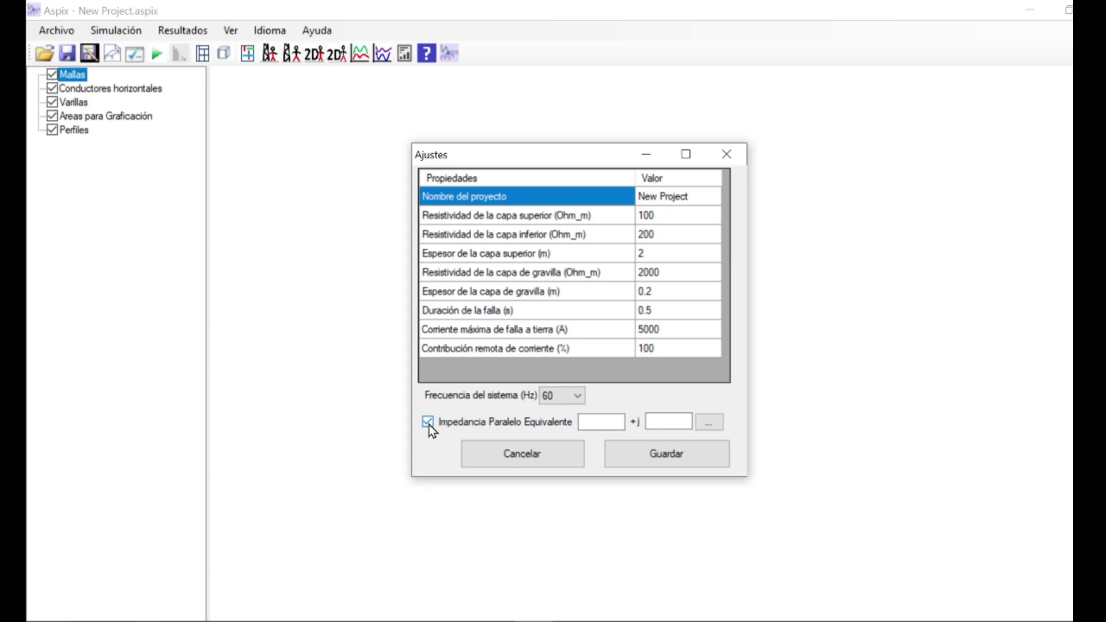
click(429, 424)
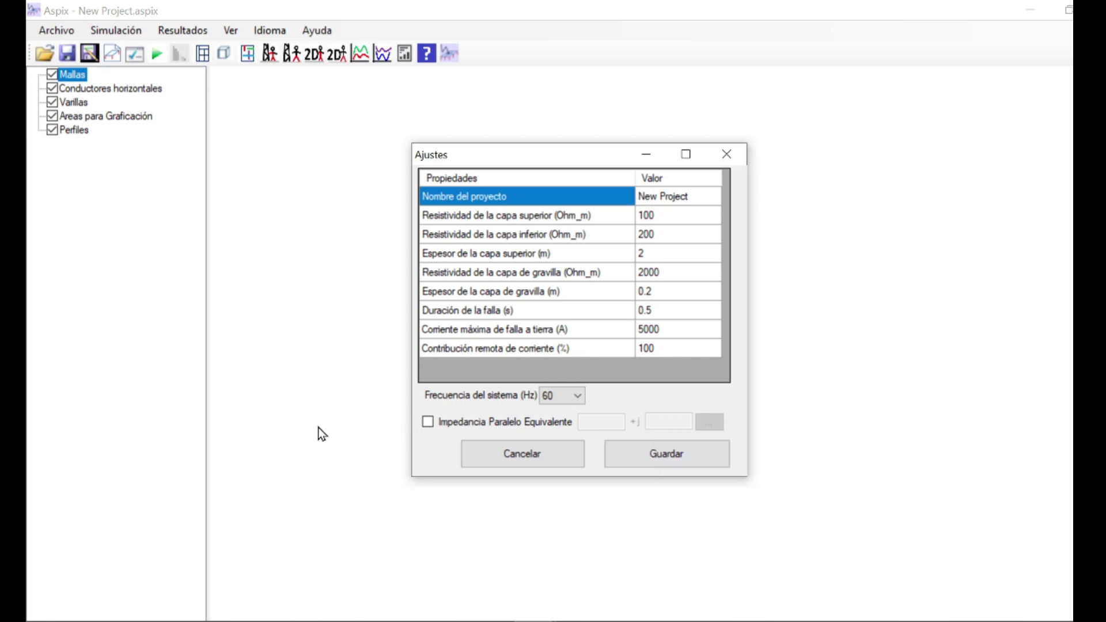
click(428, 422)
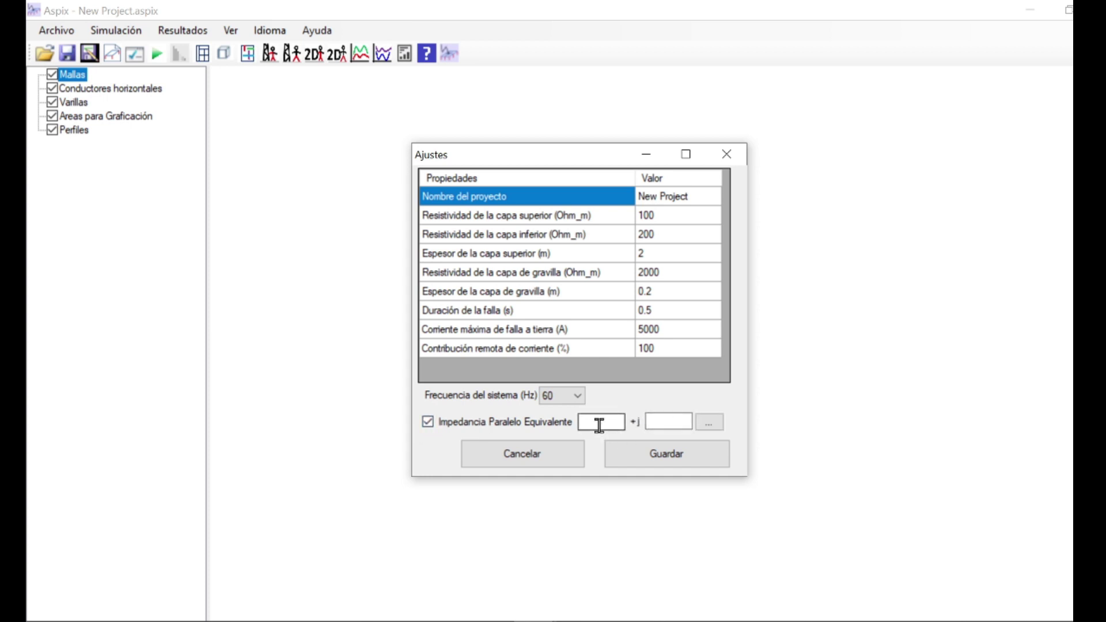
click(657, 421)
click(610, 423)
click(657, 421)
click(612, 423)
click(711, 425)
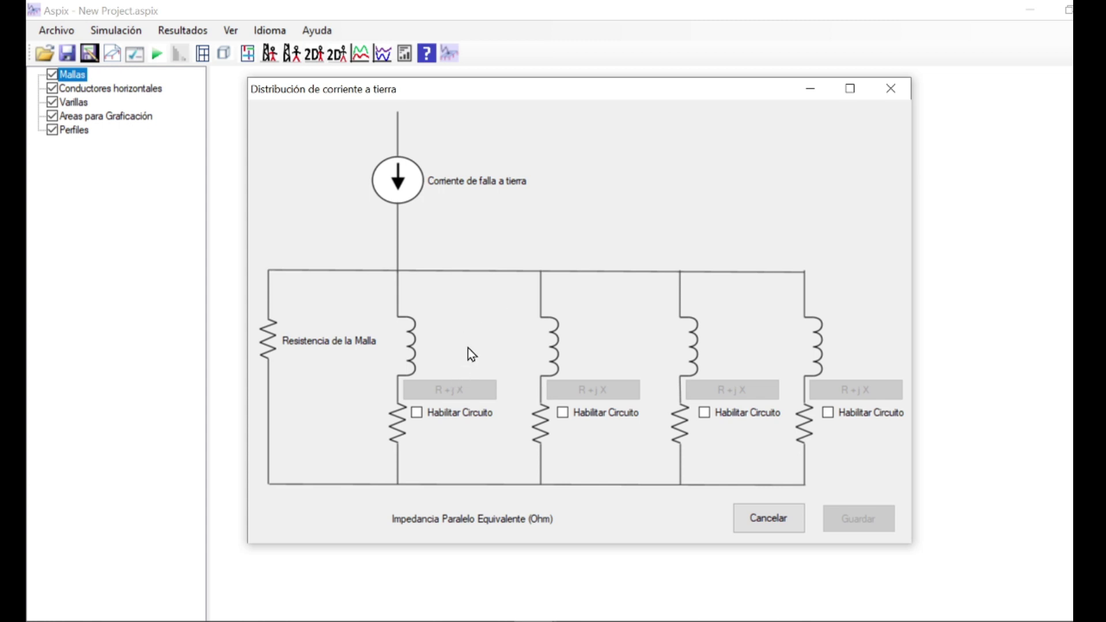
- Enable the first circuit and open its impedance parameters to review the resistances, number of segments and number of parallel circuits
click(417, 412)
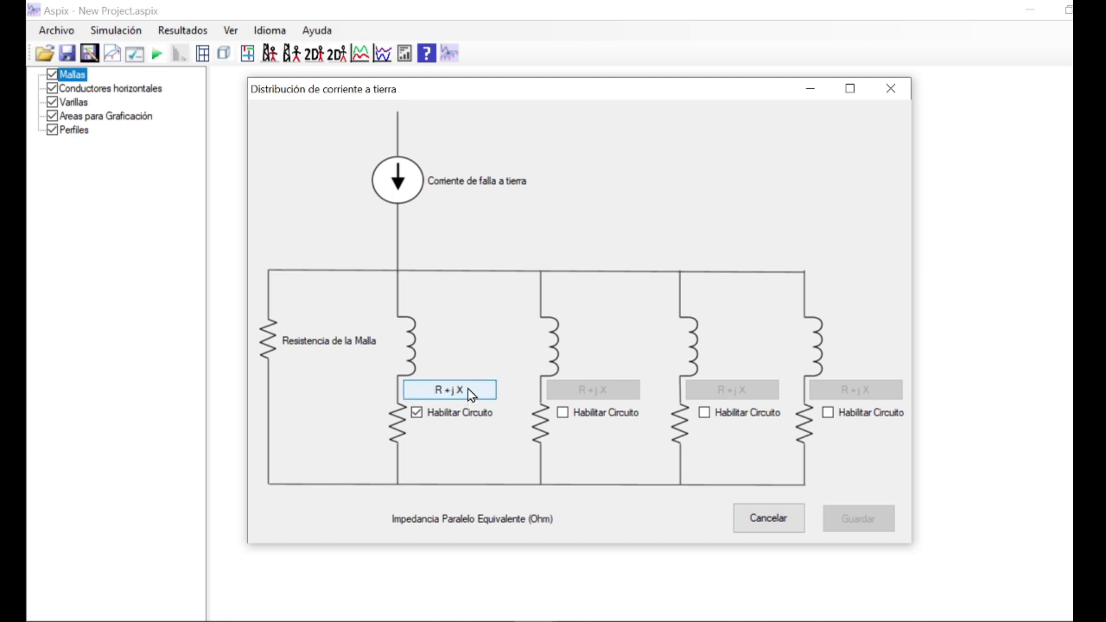
click(467, 389)
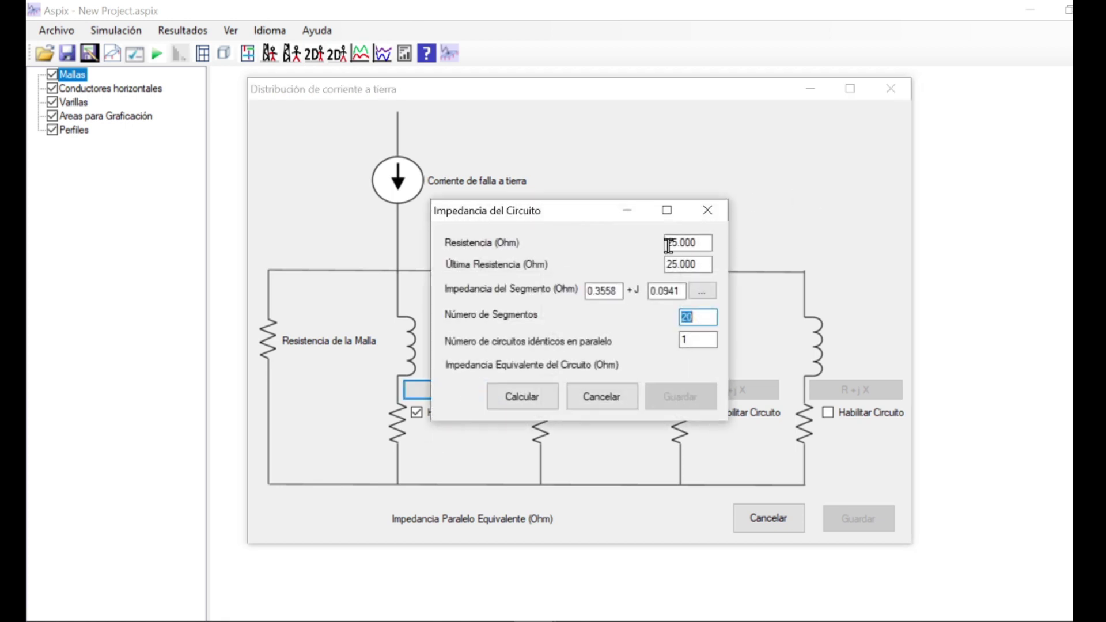
click(702, 243)
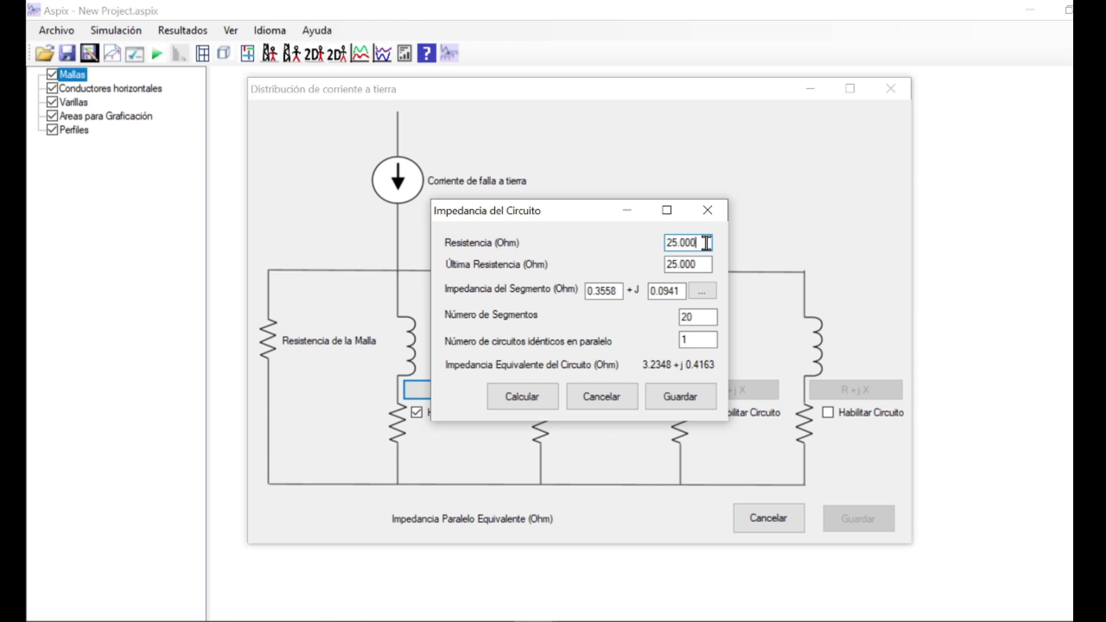
click(705, 265)
click(706, 316)
click(696, 339)
- Set the segment length to 200 m in the circuit's segment impedance parameters, then calculate and save the segment impedance
click(701, 291)
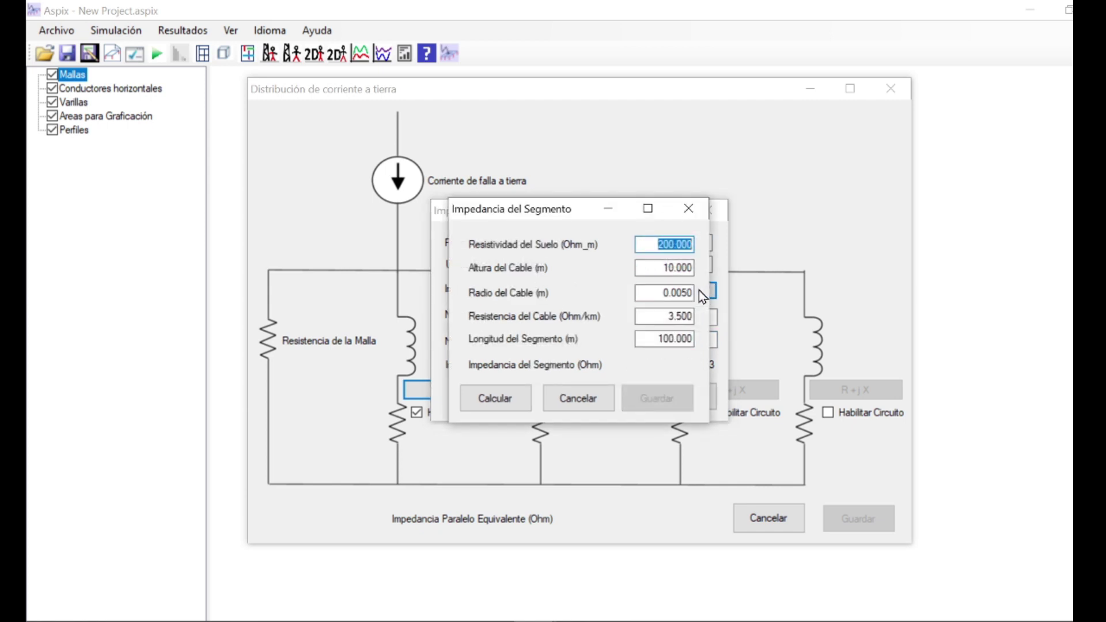
click(649, 245)
click(651, 267)
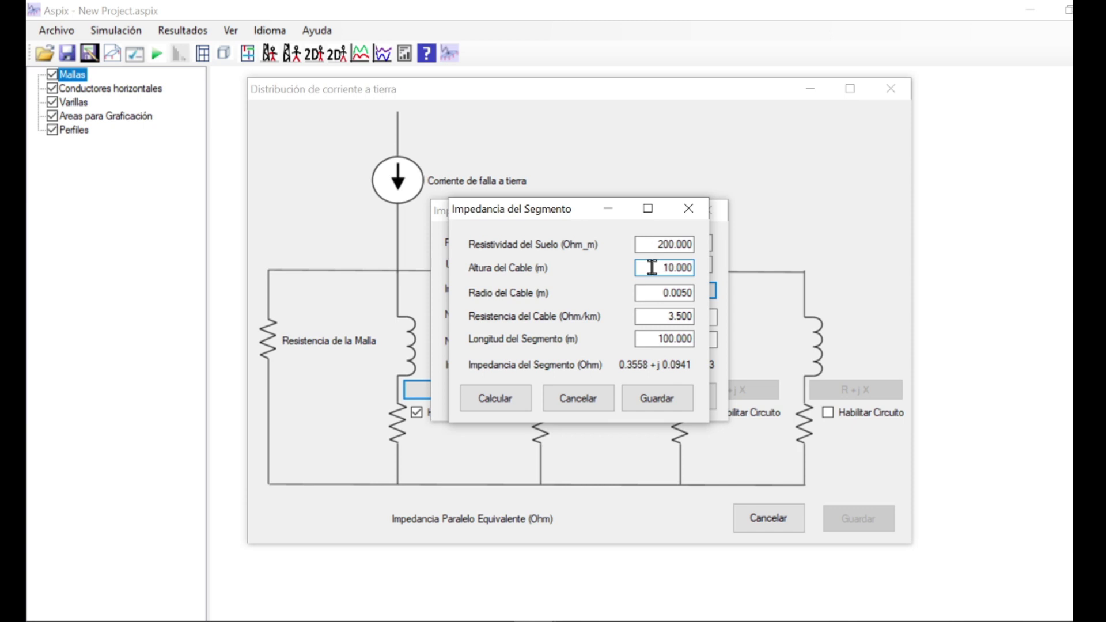
click(657, 293)
click(653, 320)
click(646, 341)
click(662, 335)
key(BackSpace)
text(2)
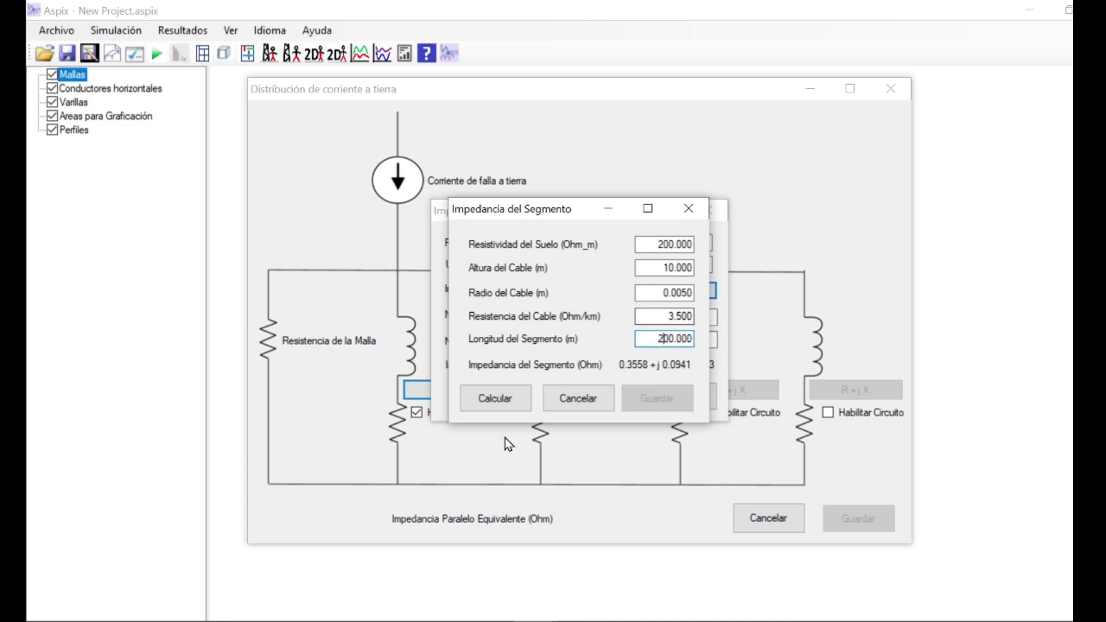
click(502, 402)
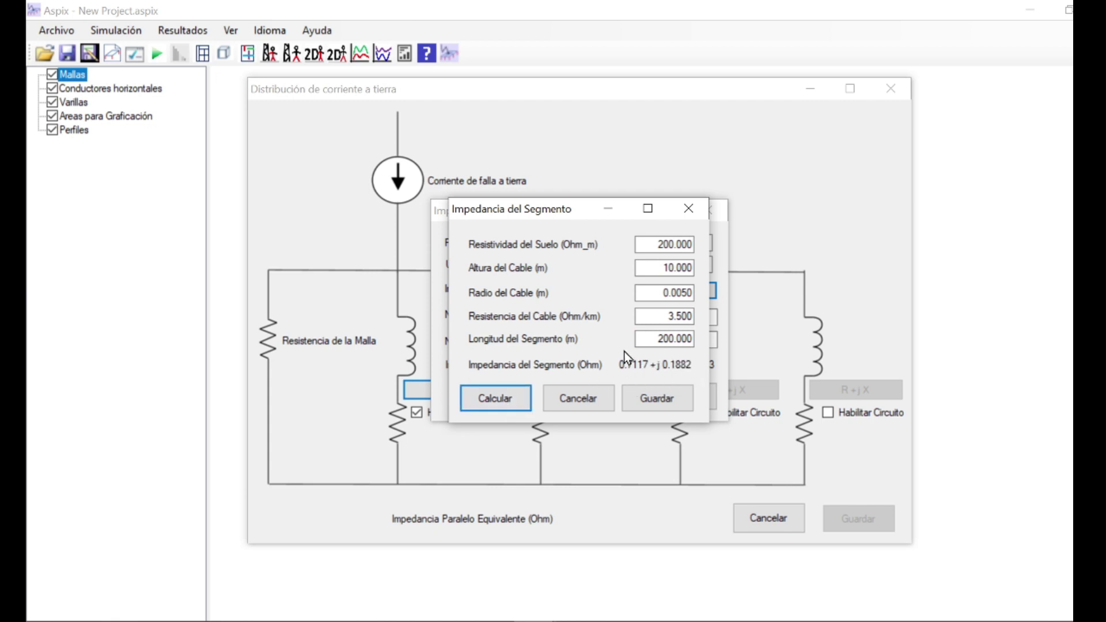
click(663, 400)
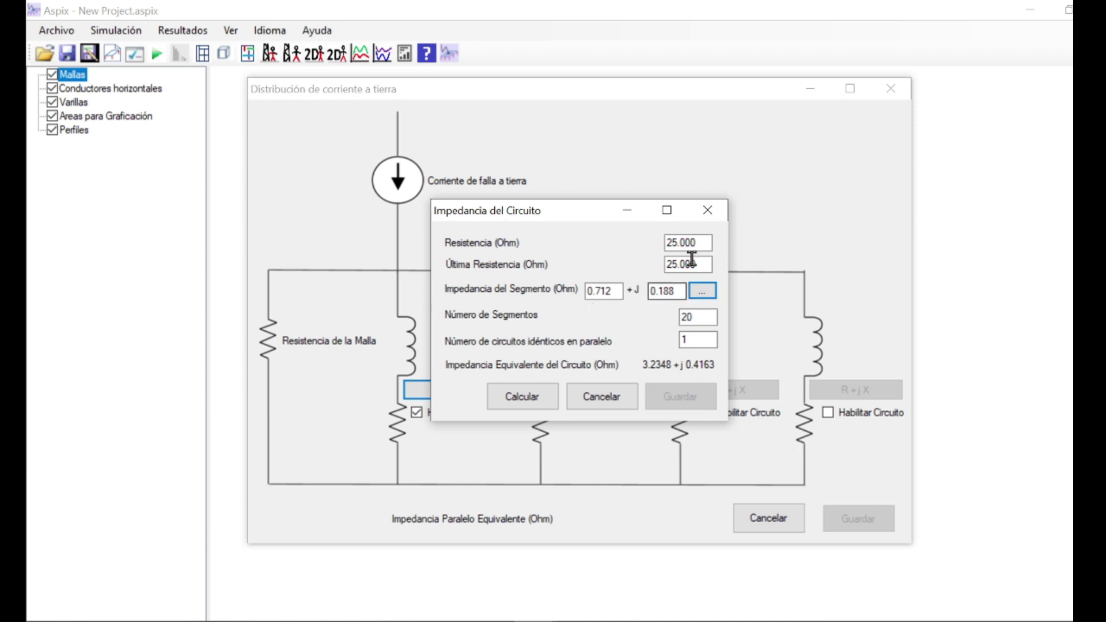
- Calculate and save the circuit's equivalent impedance, apply it as the equivalent parallel impedance, and save the simulation settings
click(525, 395)
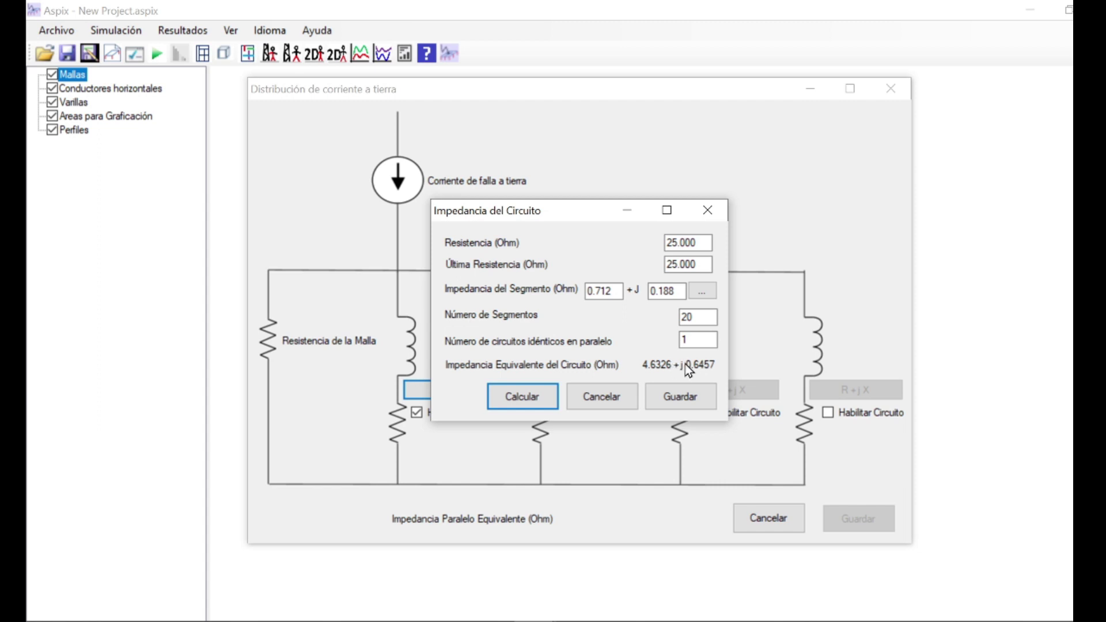
click(685, 404)
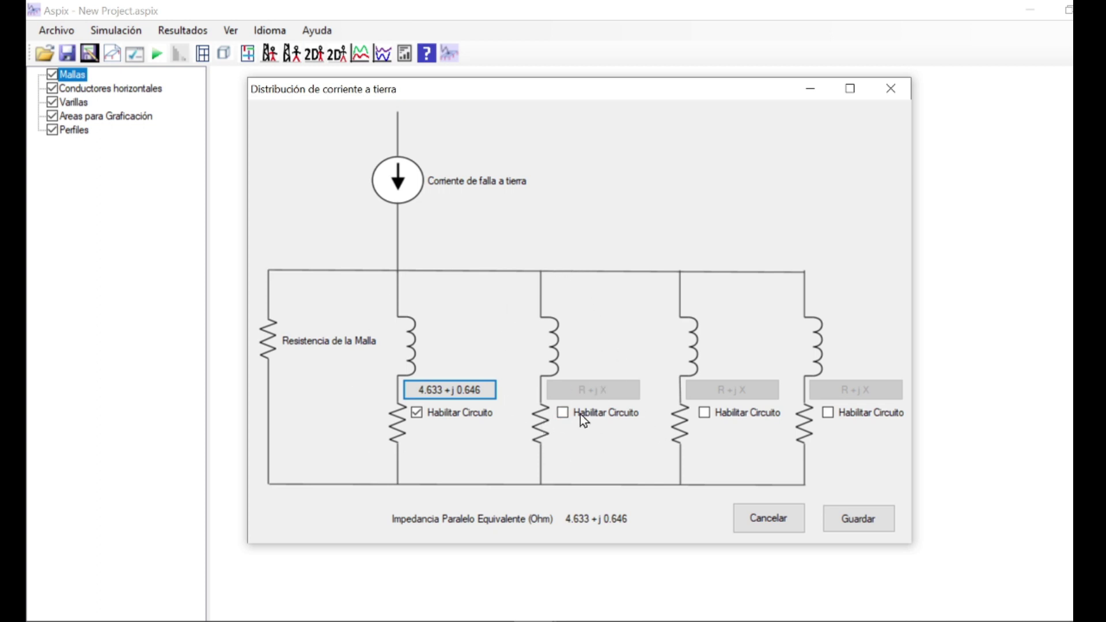
click(866, 524)
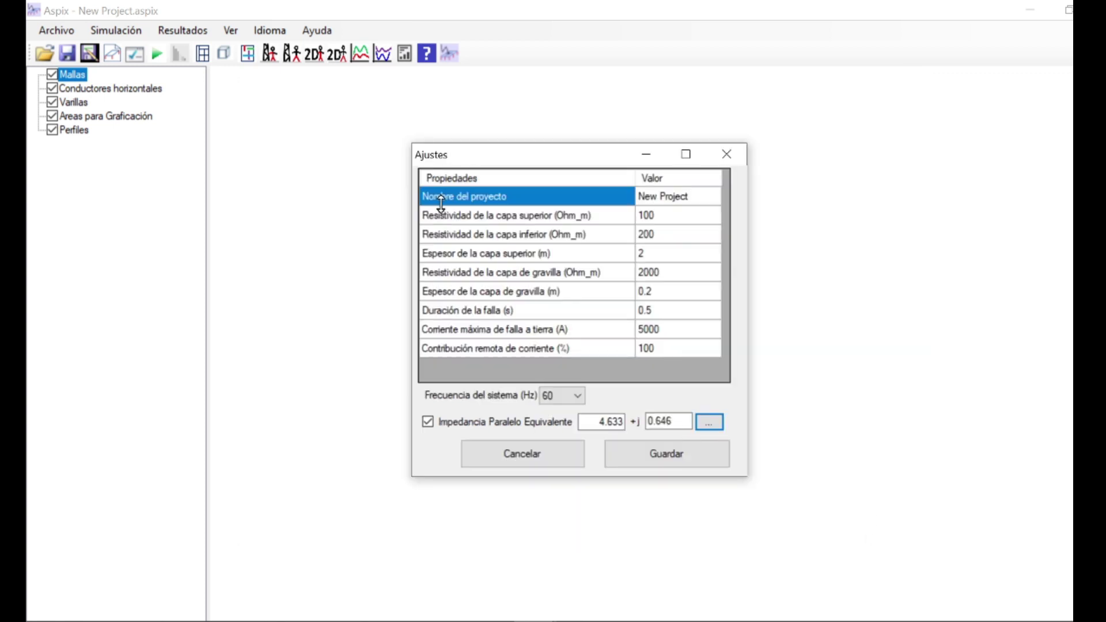
click(681, 456)
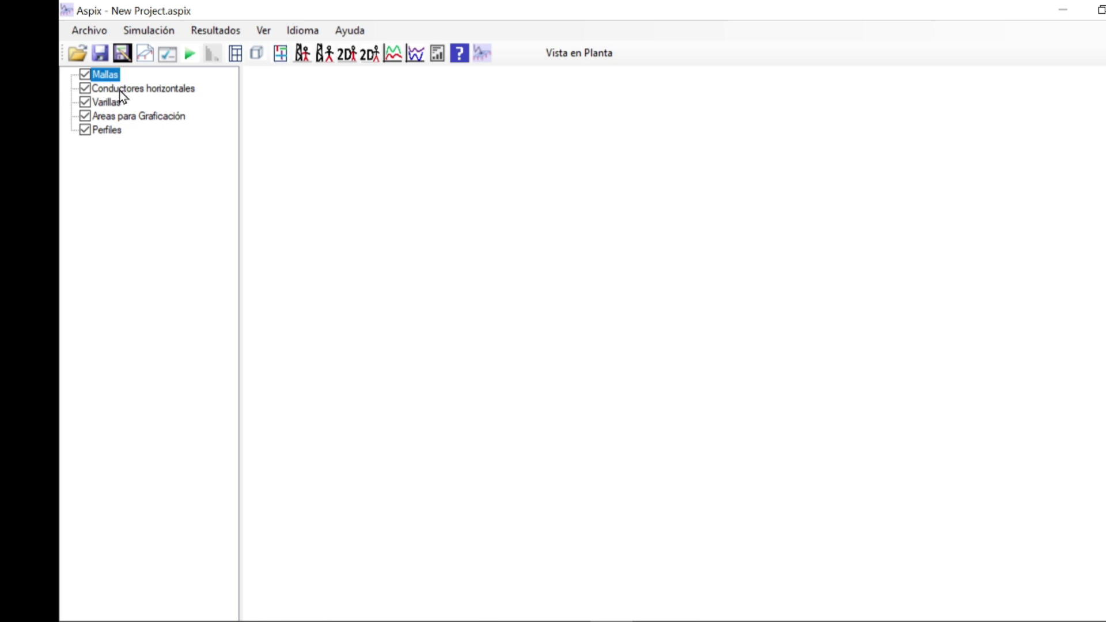
- Start a new horizontal conductor beginning at the origin and set its X2 end coordinate to 10 m
click(119, 91)
right_click(120, 91)
click(140, 99)
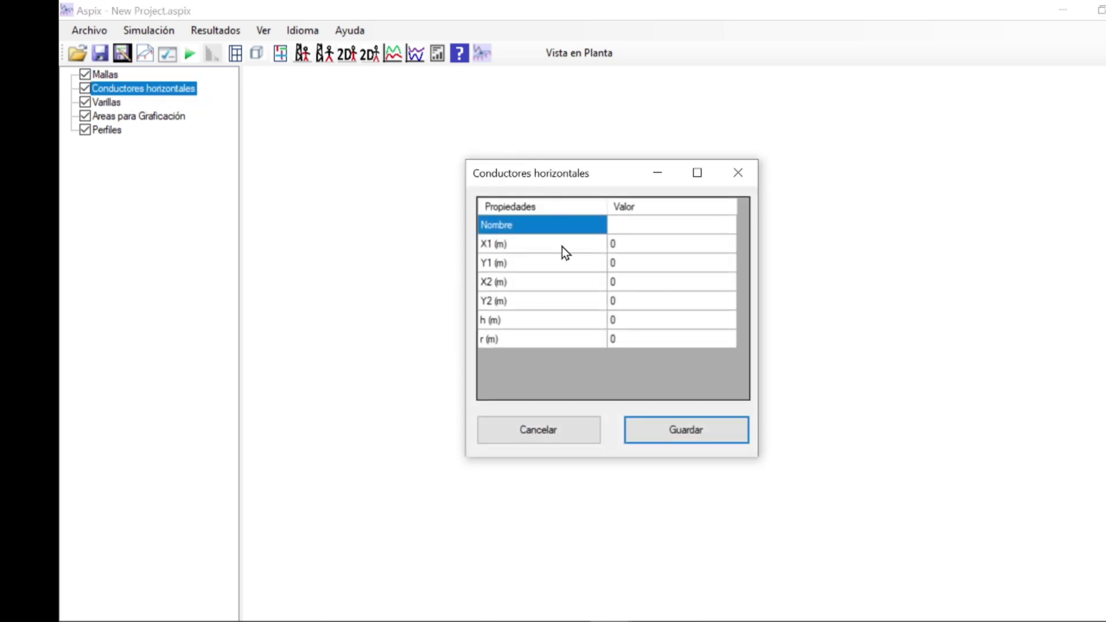
click(620, 250)
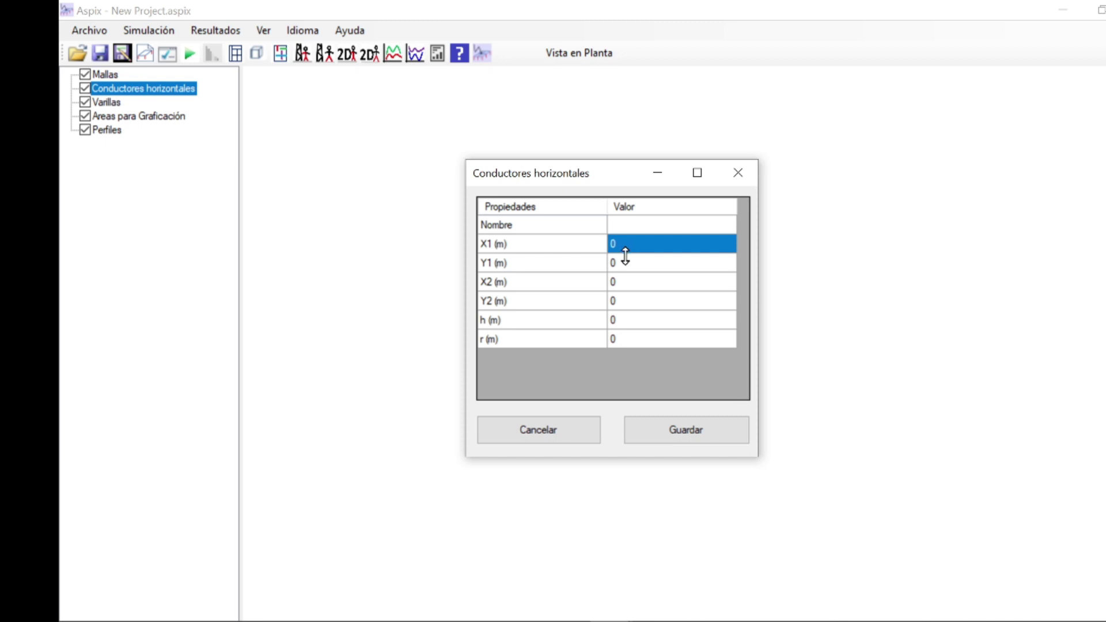
click(624, 267)
click(622, 284)
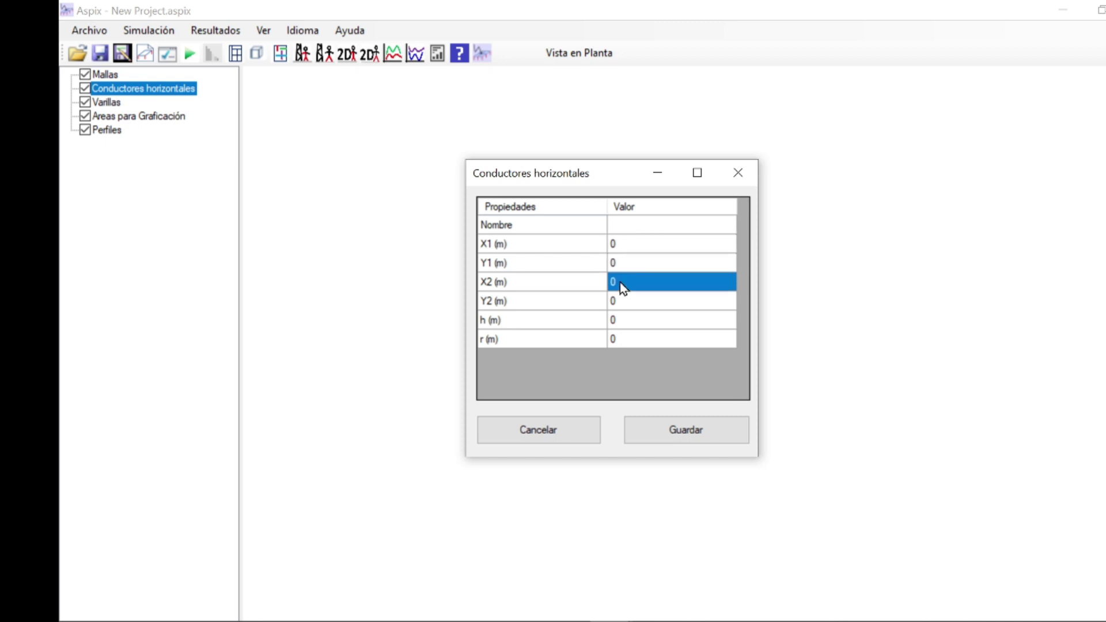
text(10)
key(Return)
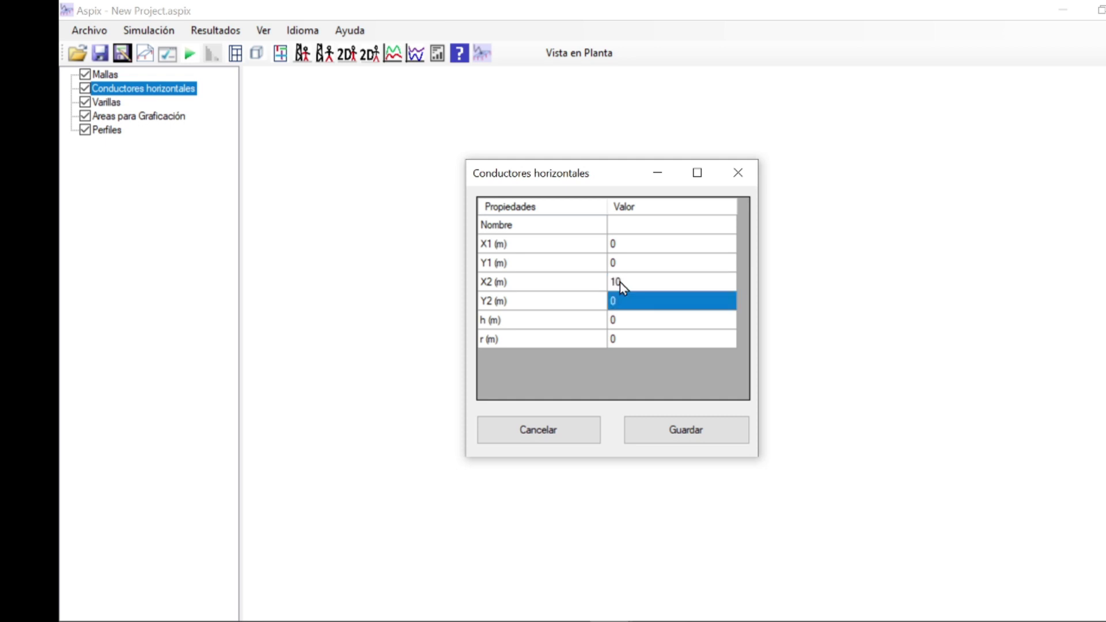
key(Down)
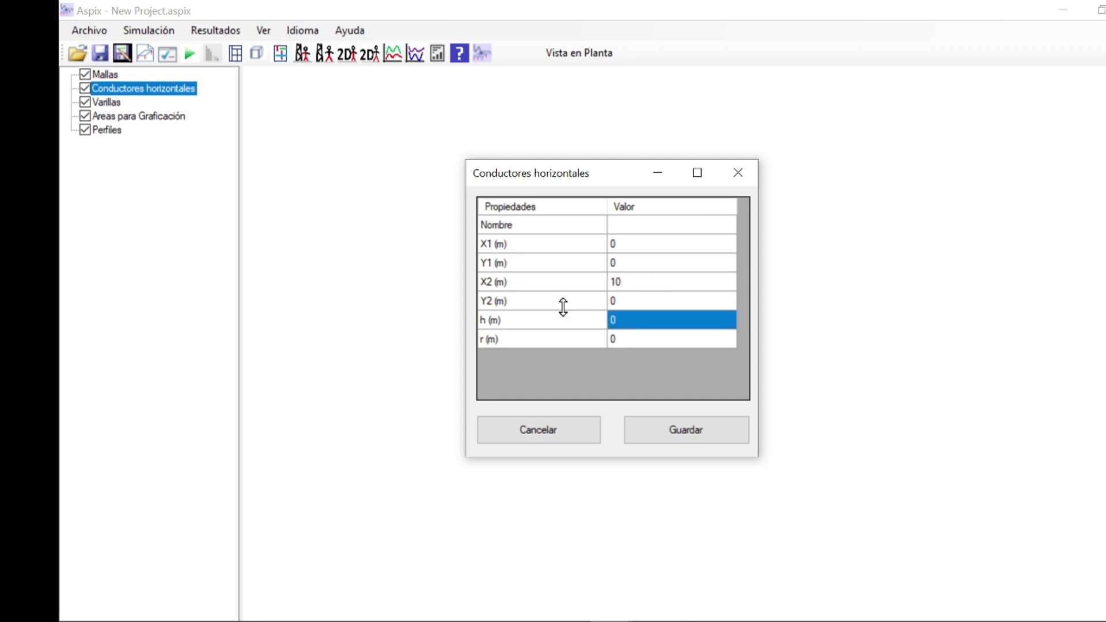
- Set the conductor's h to 0.6 m and r to 0.005 m, then save it and display it in plan view
click(633, 326)
text(.6)
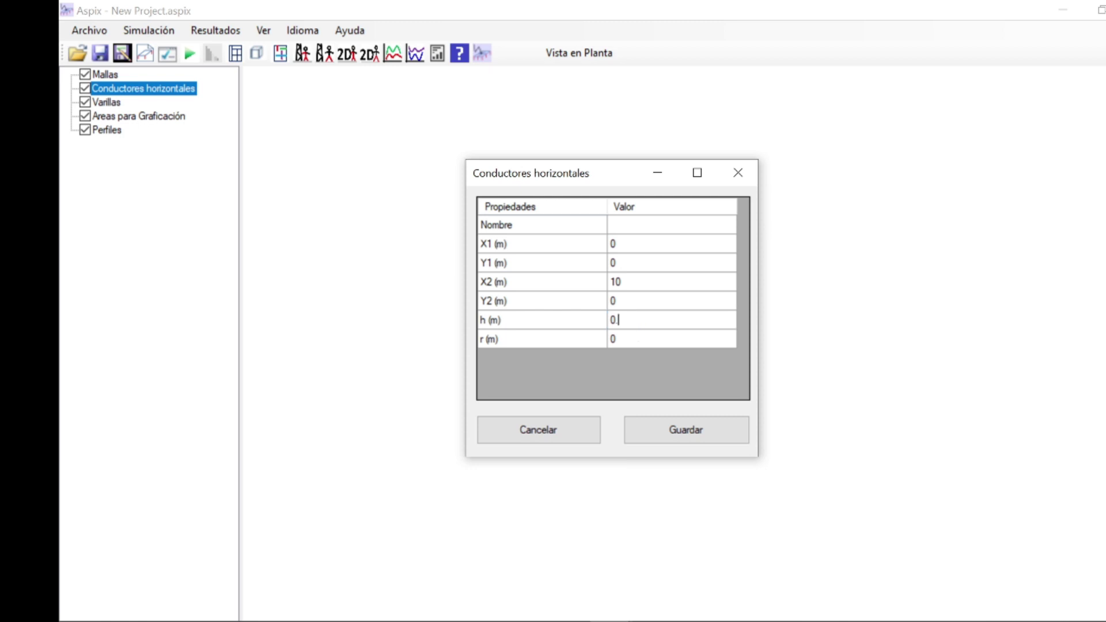
click(637, 337)
click(637, 337)
text(.005)
click(678, 434)
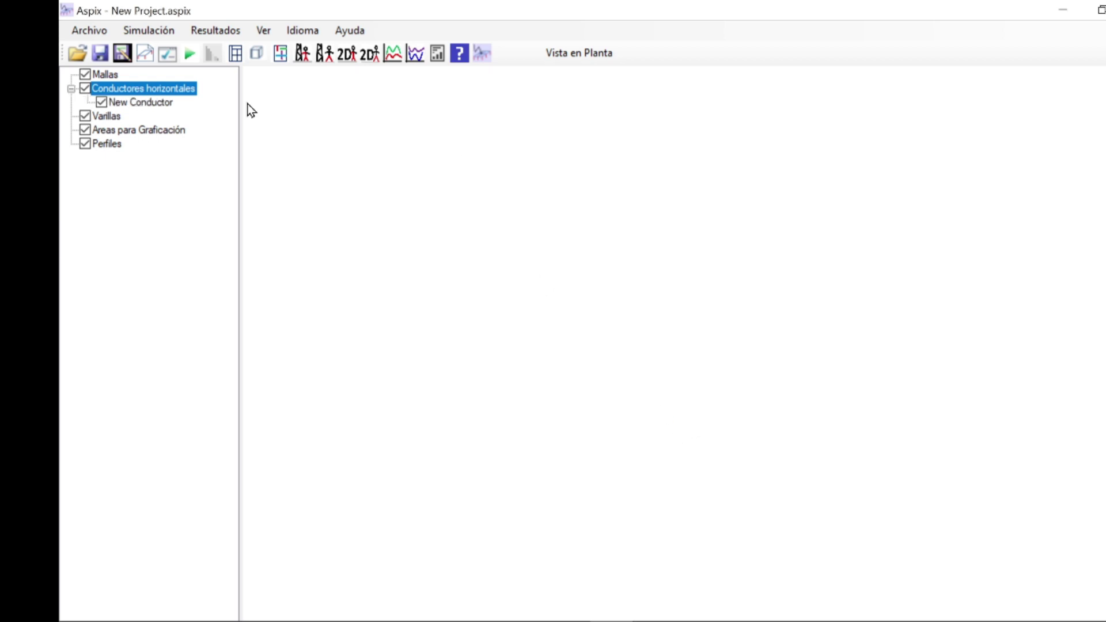
click(240, 54)
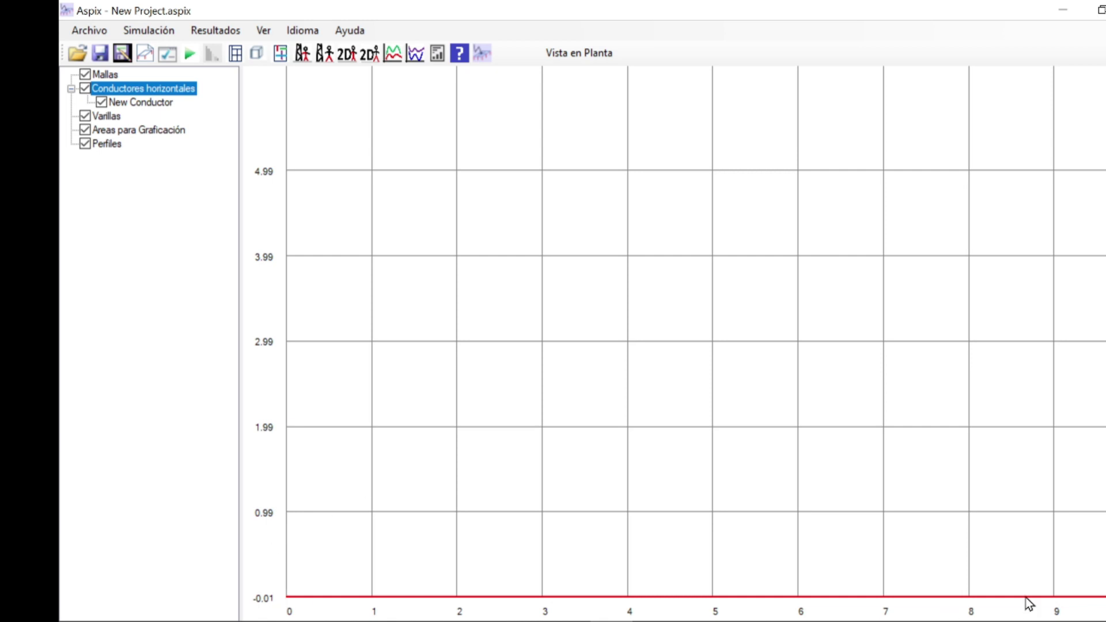
- Start a new rod and place it at X 10 m, Y 10 m
click(108, 117)
right_click(110, 121)
click(180, 130)
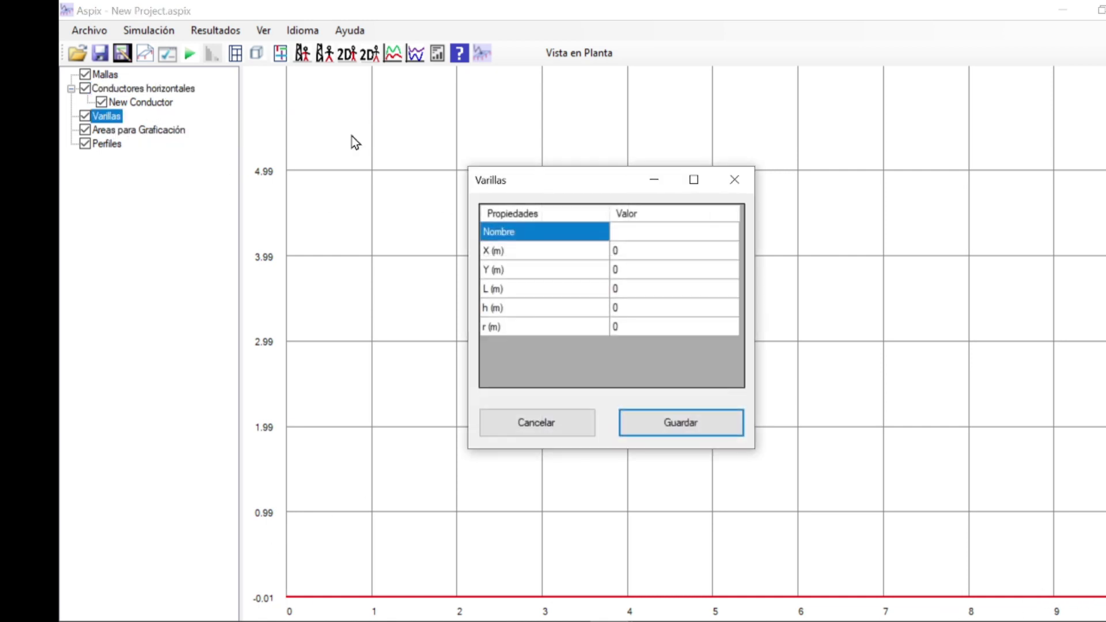
click(623, 254)
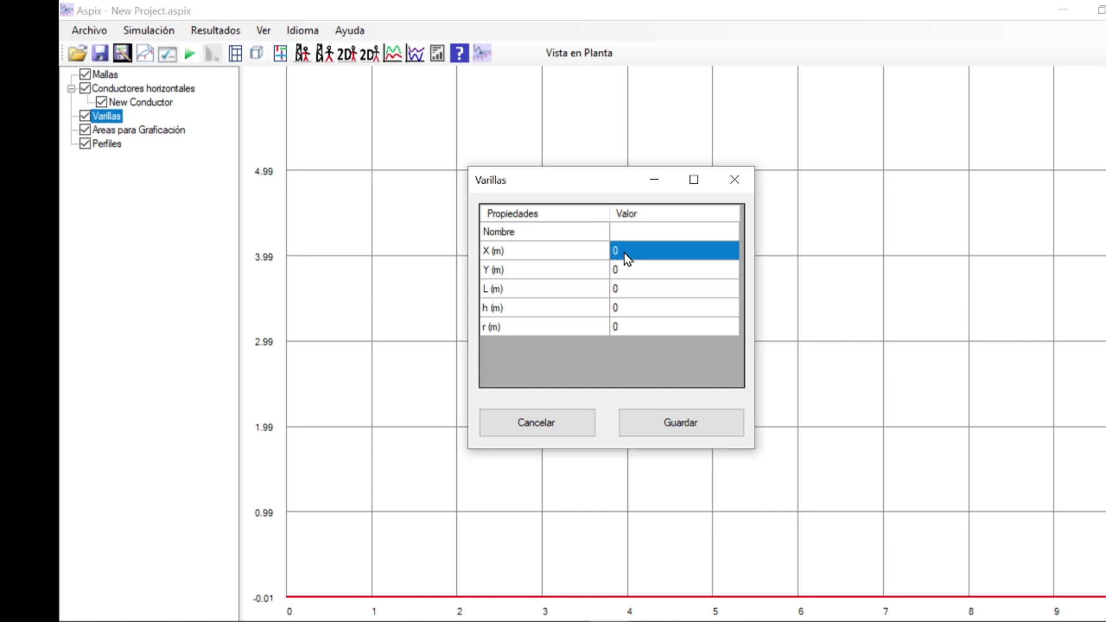
text(10)
key(Return)
text(10)
key(Return)
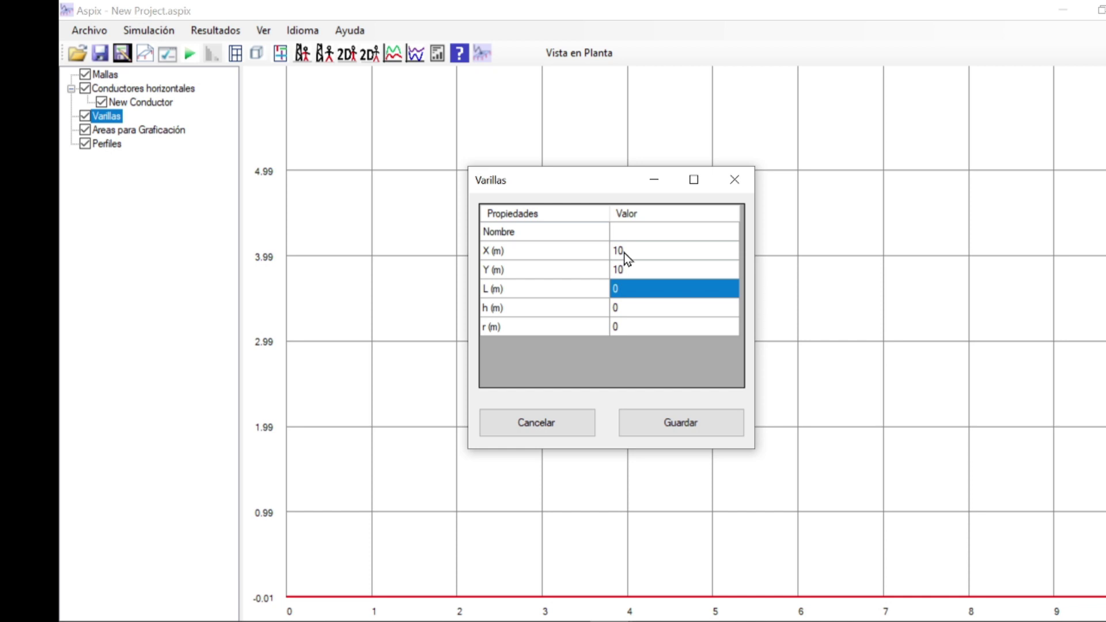
- Set the rod's L to 2.4 m, h to 0.6 m and r to 0.005 m, then save it and update the plan view
text(2.4)
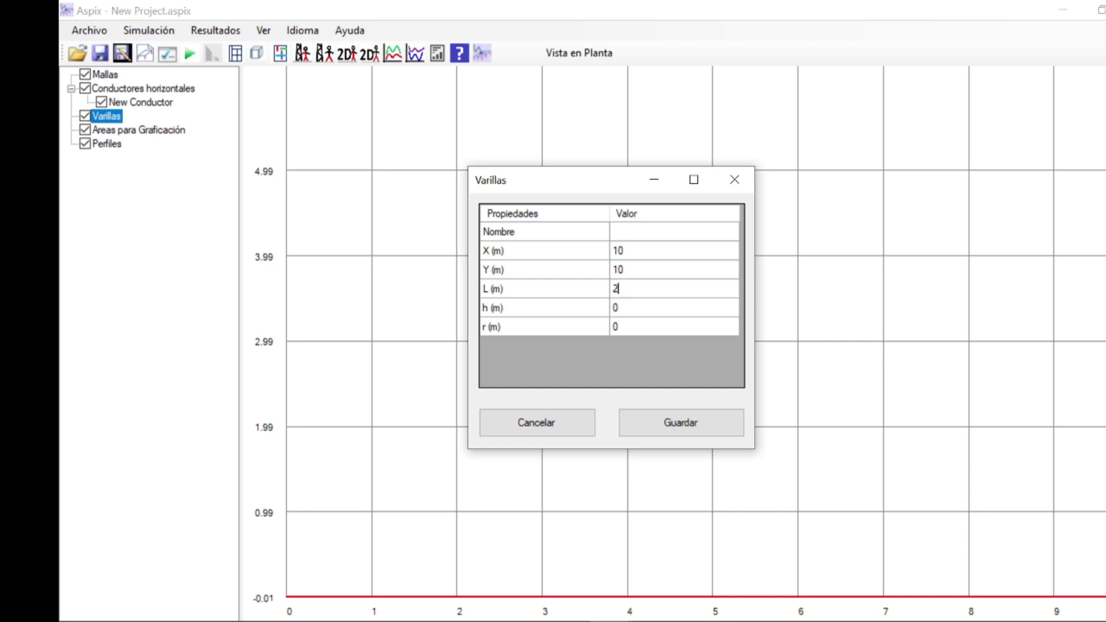
key(Return)
text(.6)
click(651, 327)
click(641, 328)
text(.005)
click(668, 424)
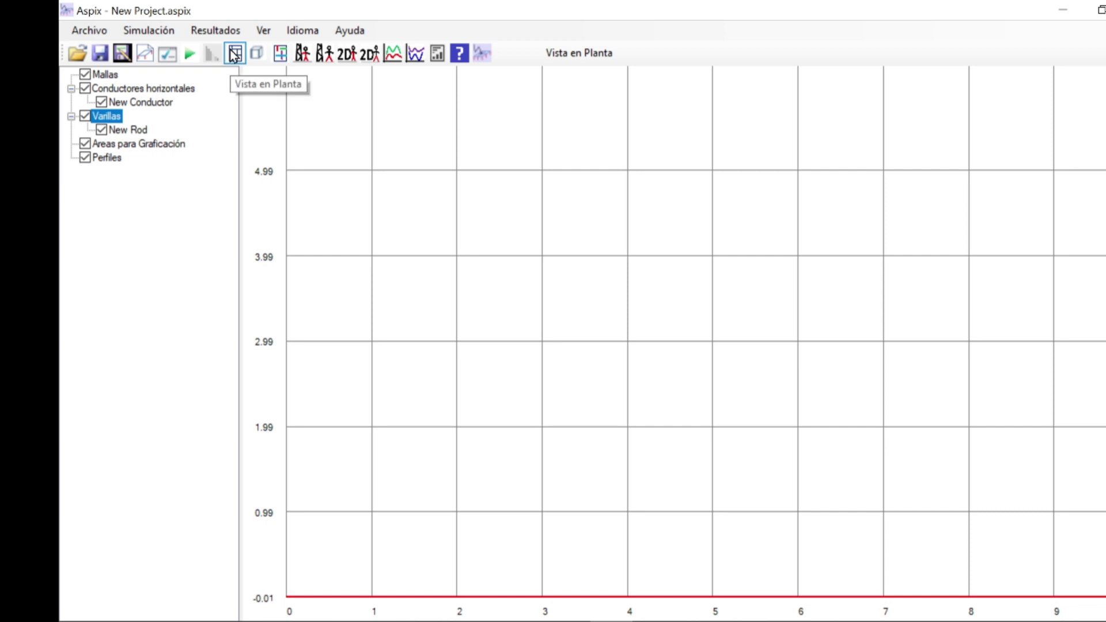
click(235, 54)
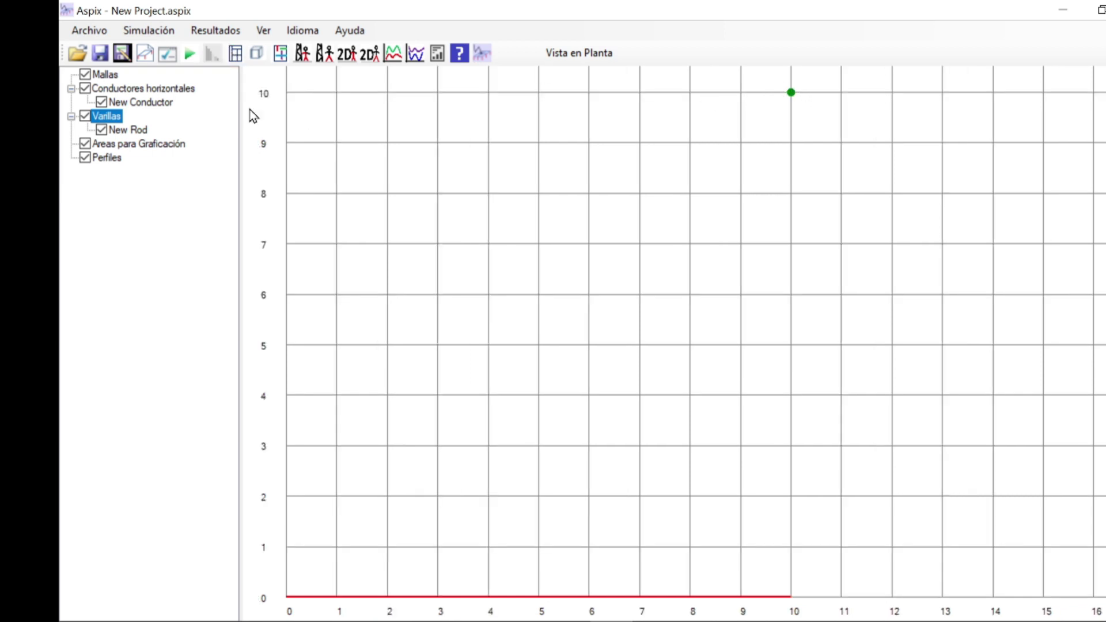
- Delete the horizontal conductor and the rod from the project, and refresh the plan view
click(140, 101)
right_click(141, 101)
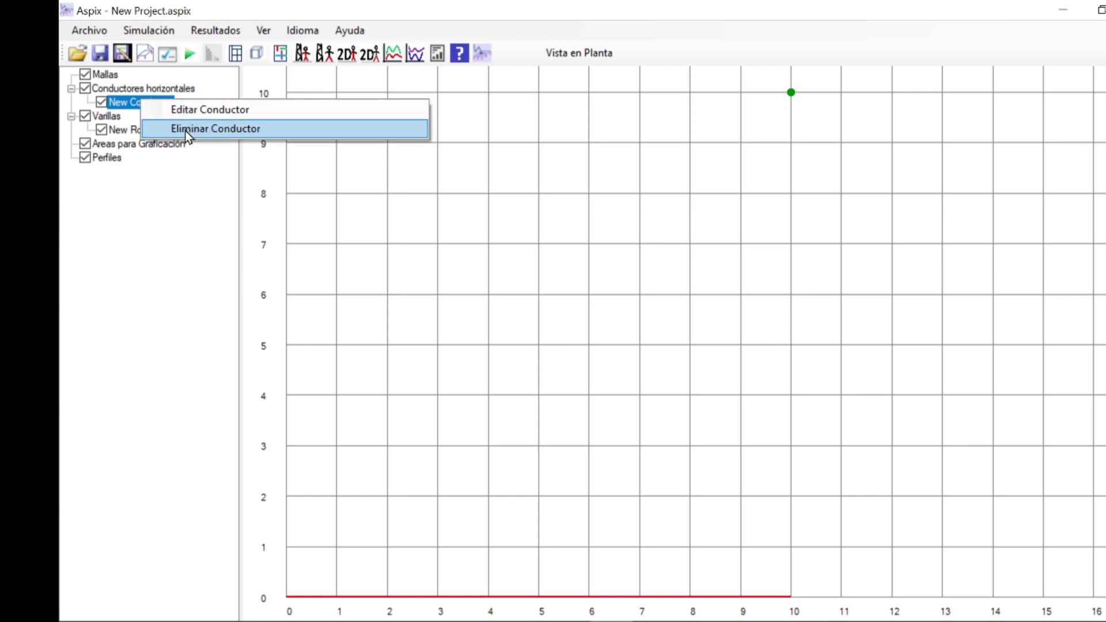
click(185, 128)
click(636, 380)
right_click(138, 116)
click(176, 147)
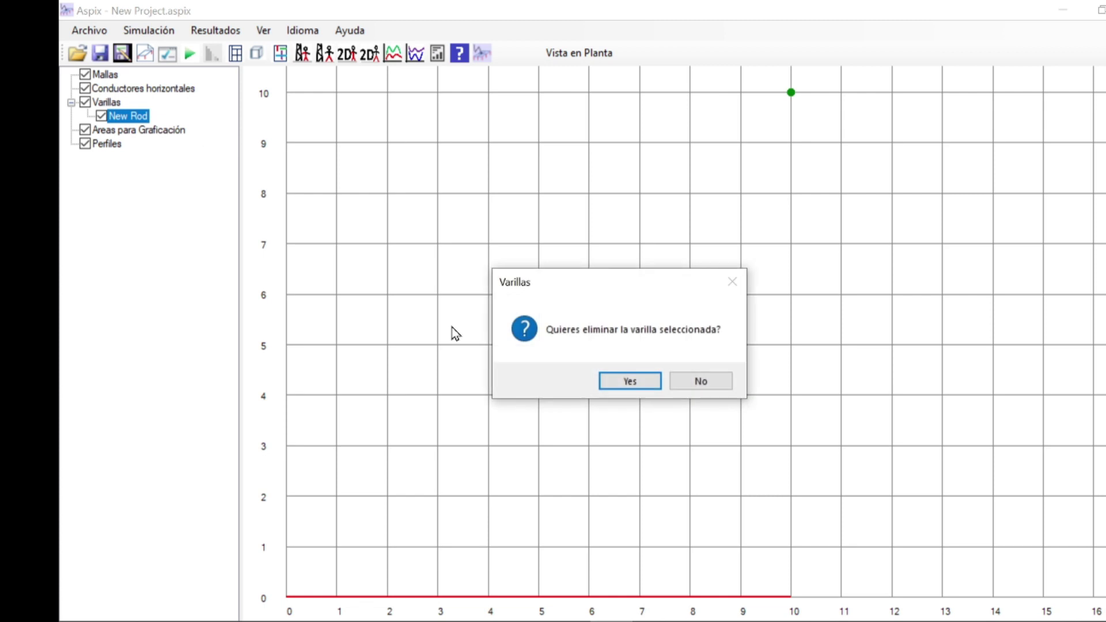
click(631, 380)
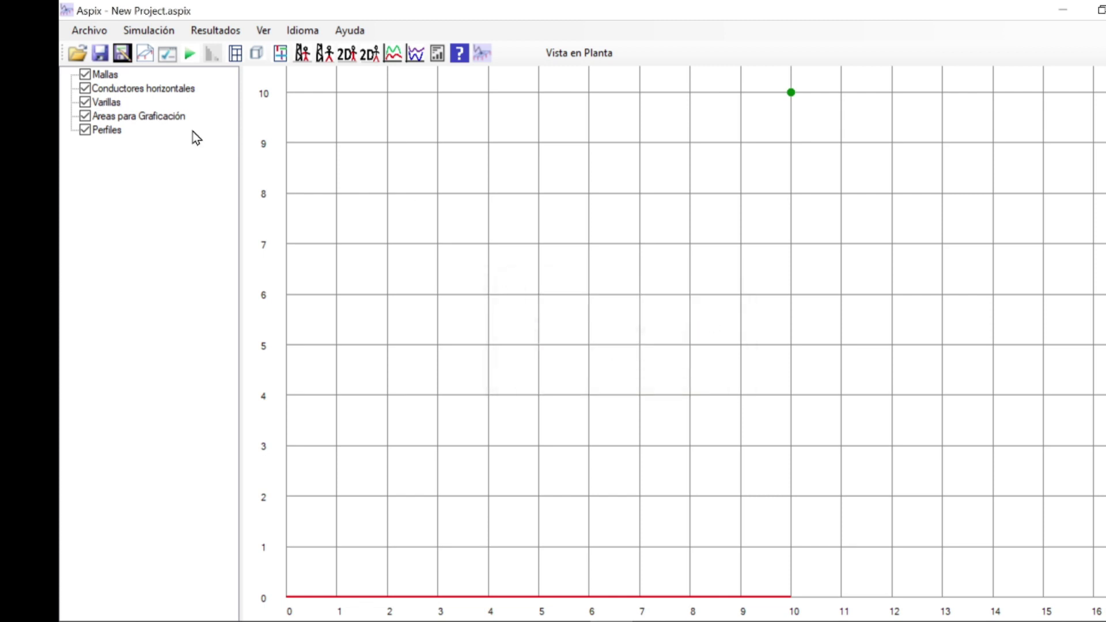
click(236, 53)
- Start a new mesh of type Malla Rectangular
click(105, 74)
right_click(109, 75)
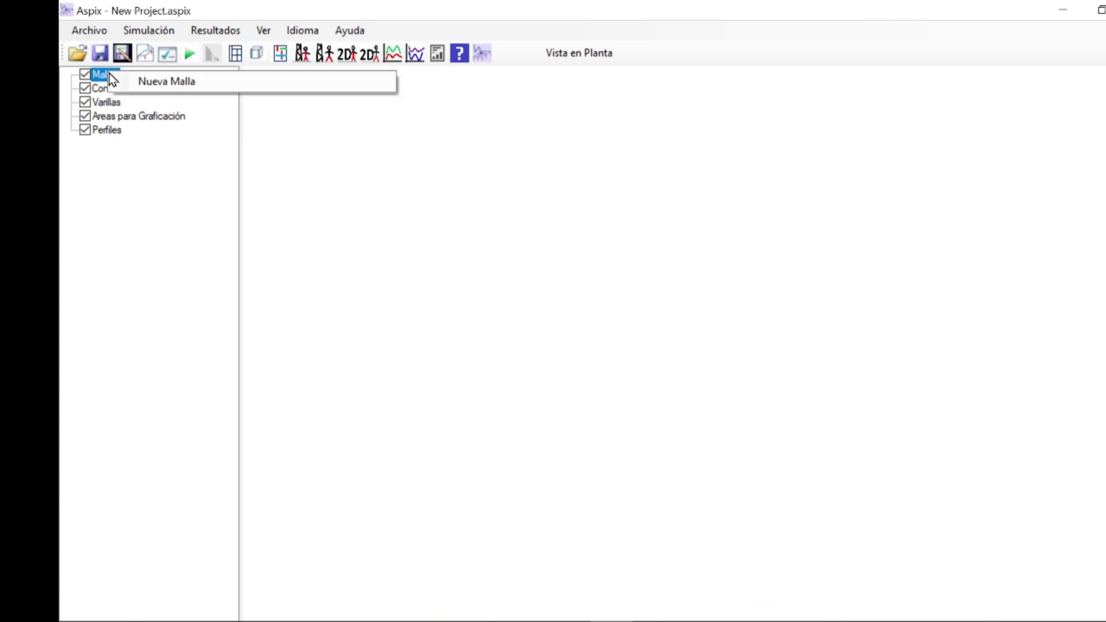
click(144, 85)
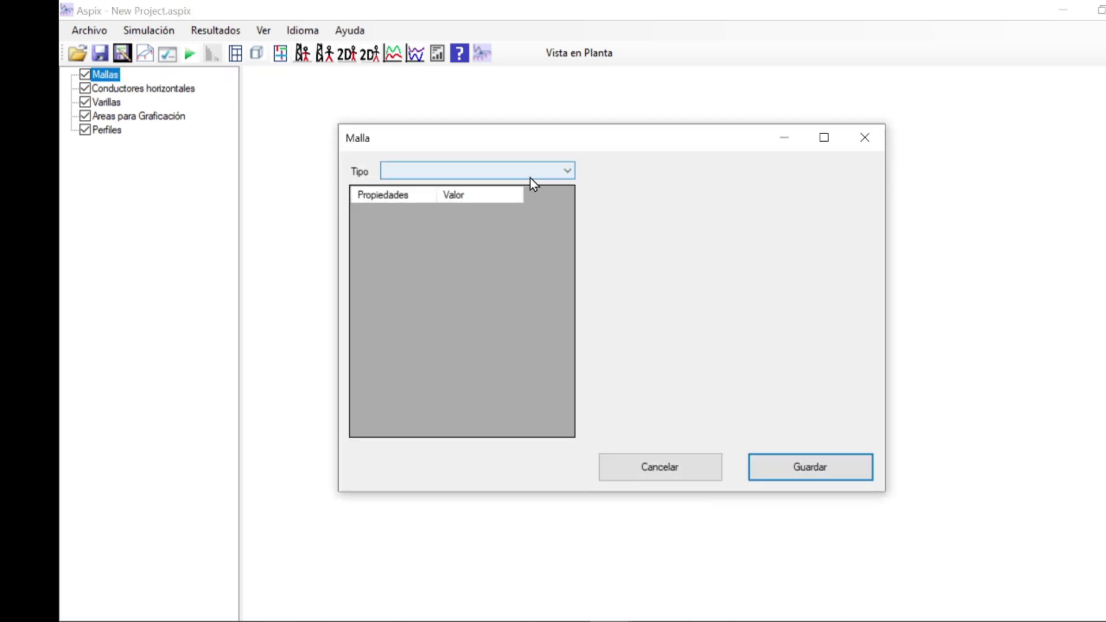
click(530, 173)
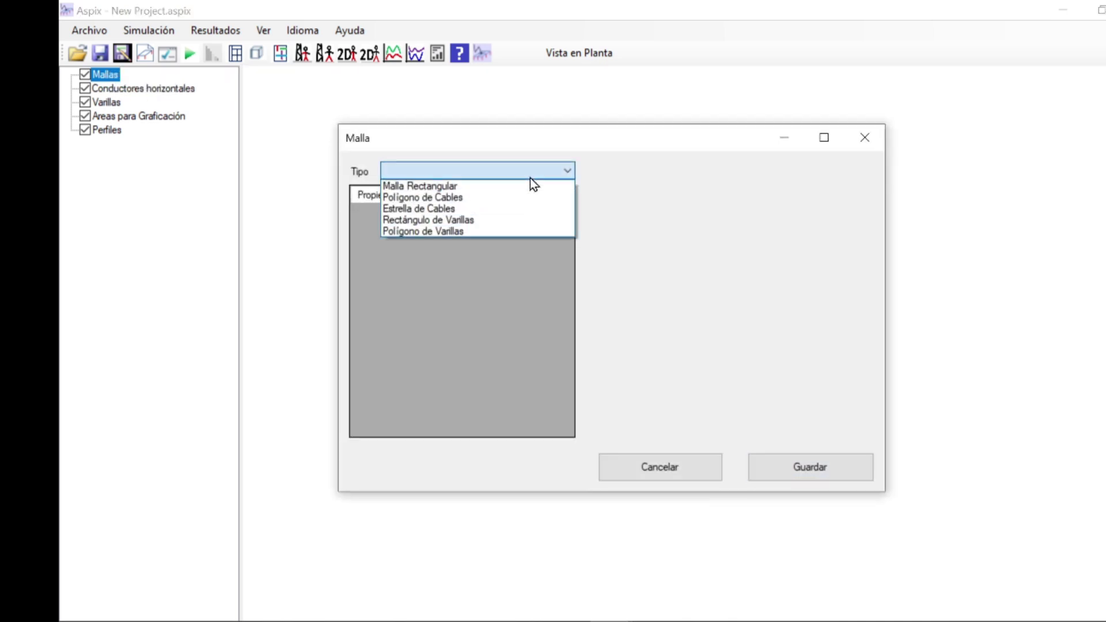
click(447, 186)
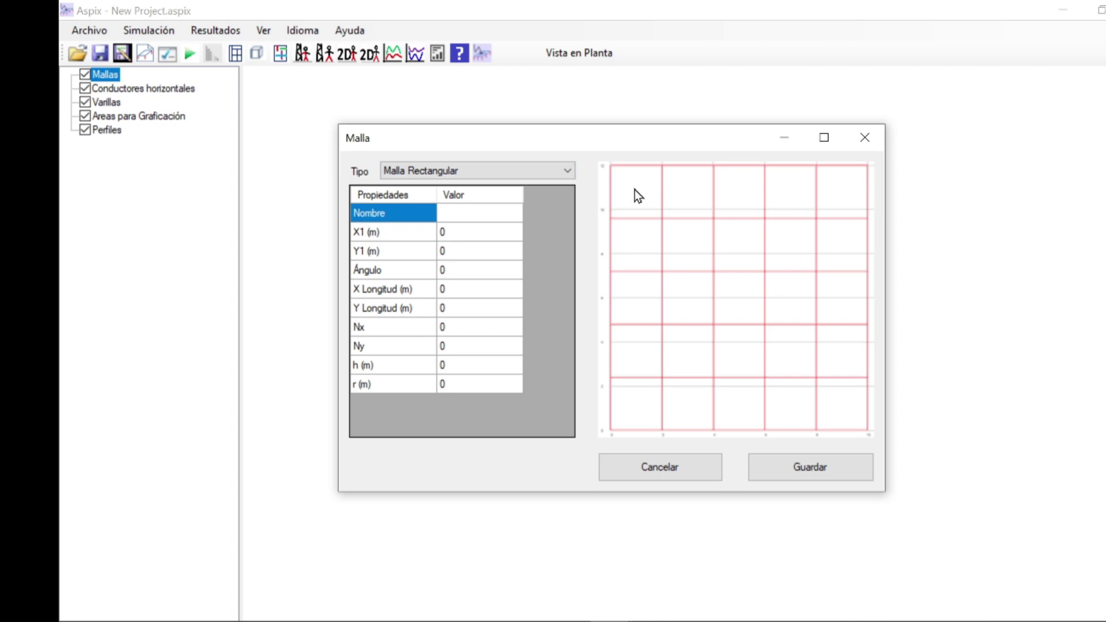
- Keep the rectangular mesh's origin and angle at 0, and set X Longitud and Y Longitud to 20 m each
click(455, 233)
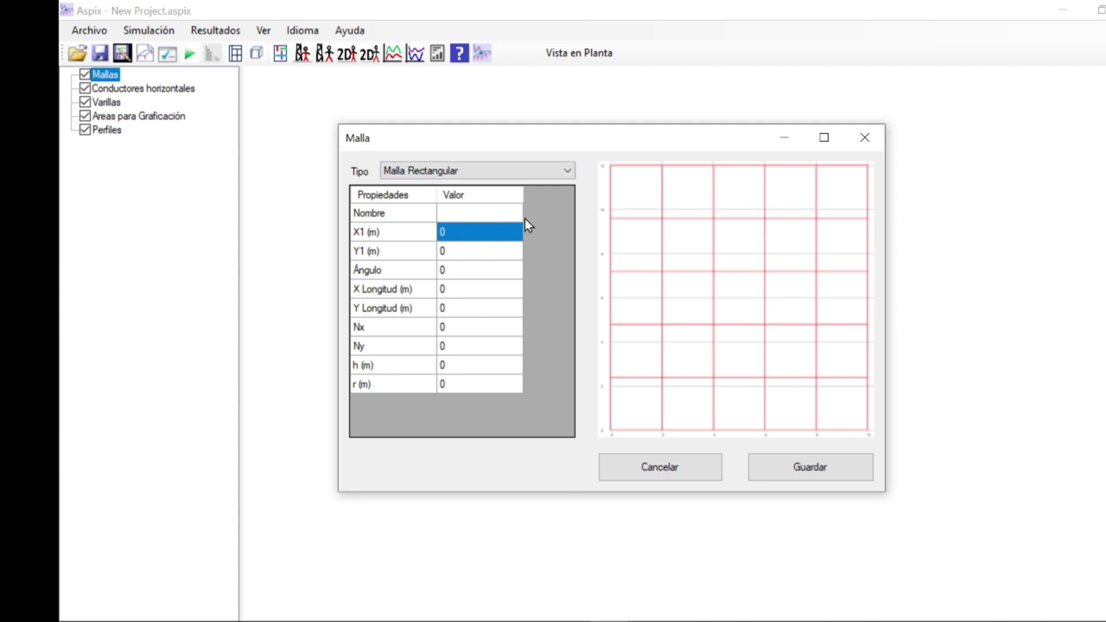
key(Down)
key(Down)
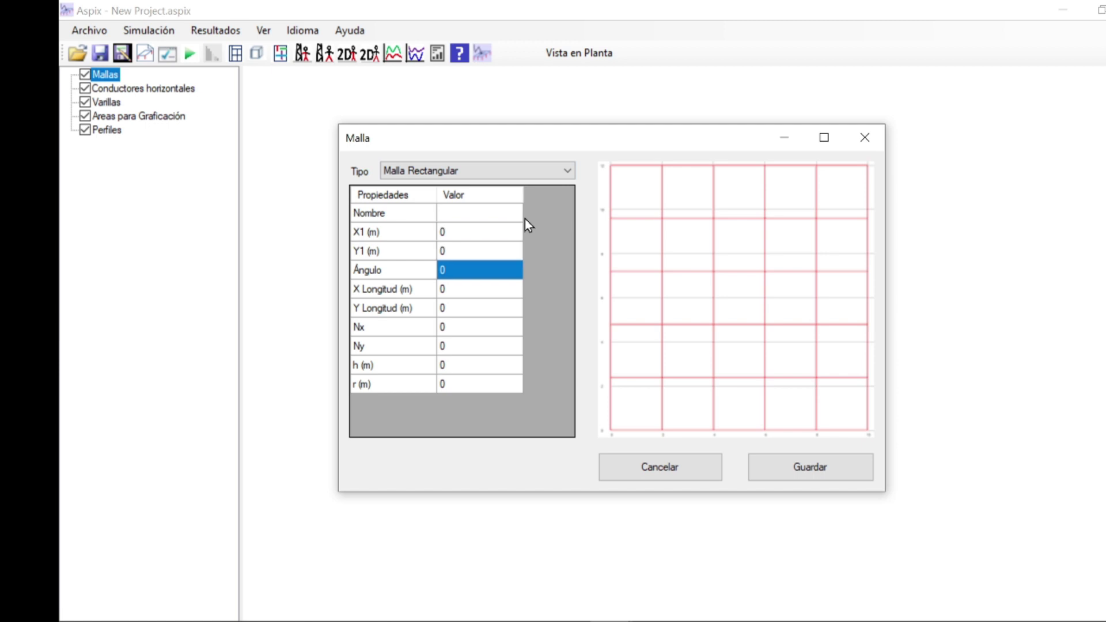
key(Down)
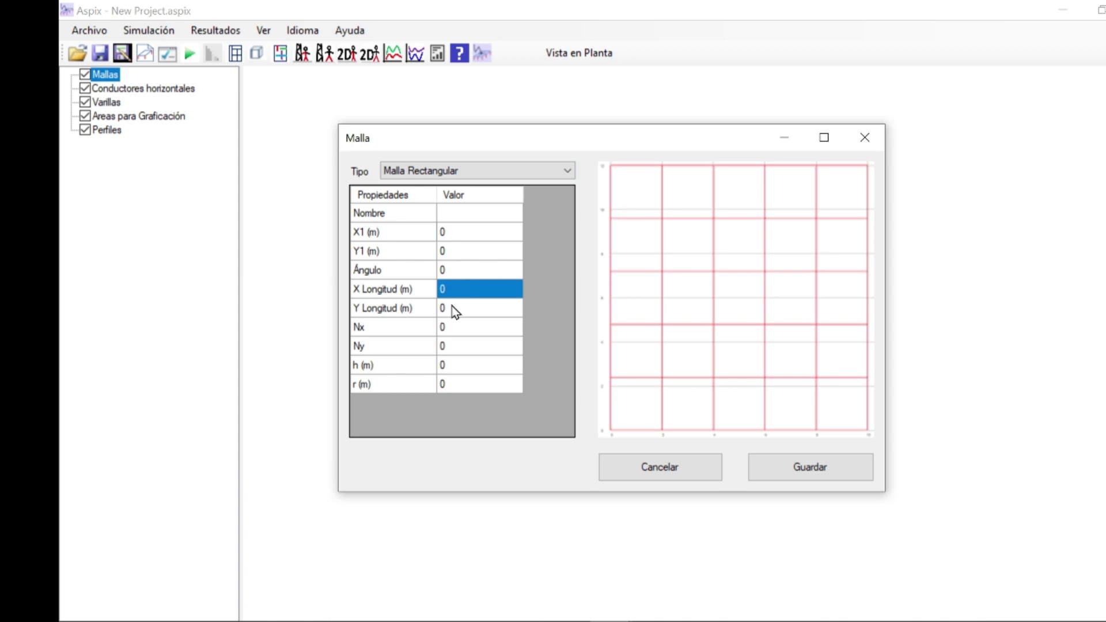
click(448, 289)
text(20)
key(Return)
text(20)
key(Return)
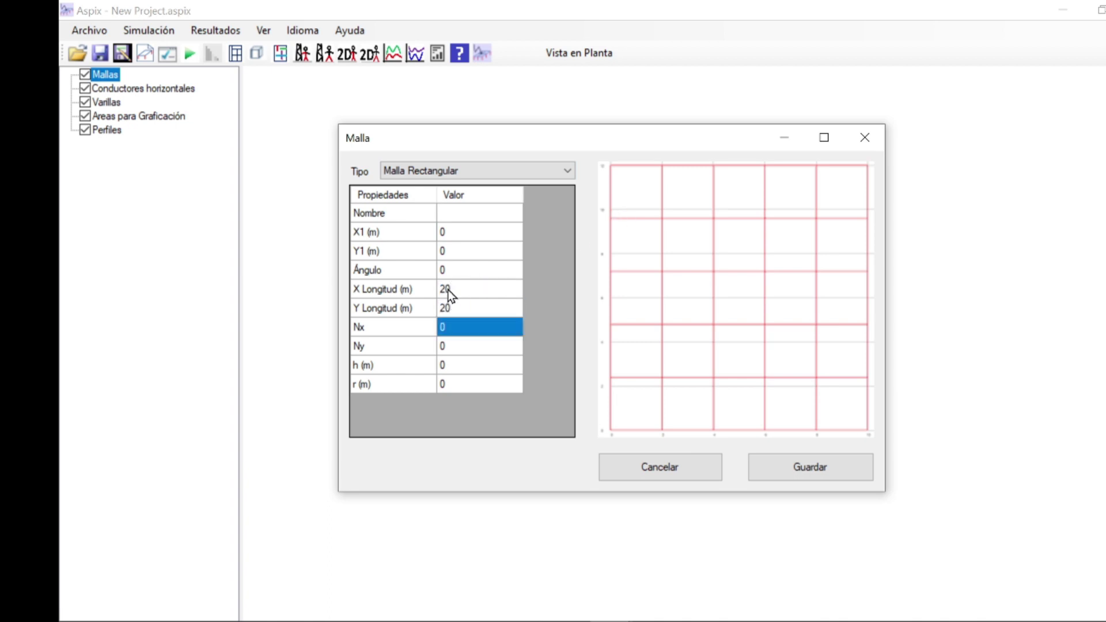
- Set the rectangular mesh's Nx and Ny to 5 each
click(467, 326)
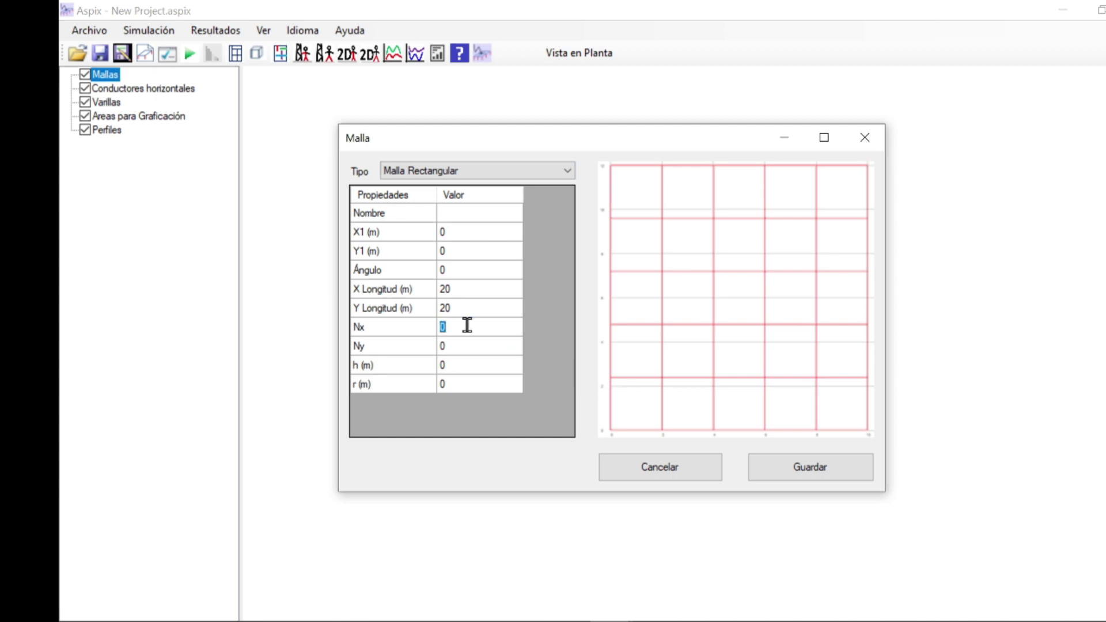
text(5)
key(Return)
text(5)
key(Return)
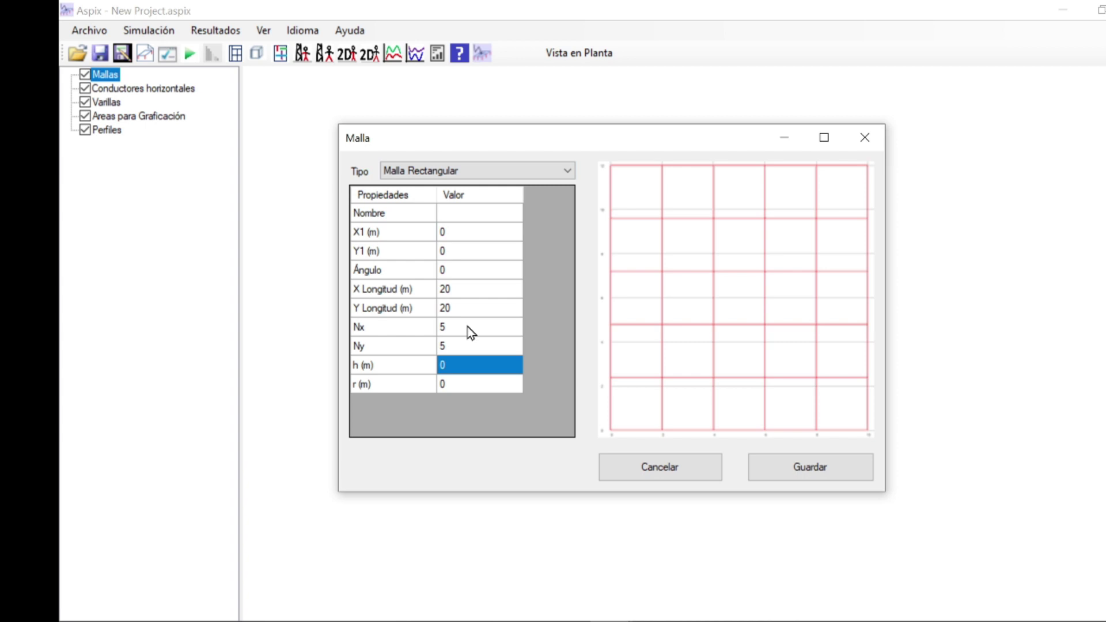
- Set the rectangular mesh's h to 0.6 m and r to 0.005 m, and save the mesh
text(.)
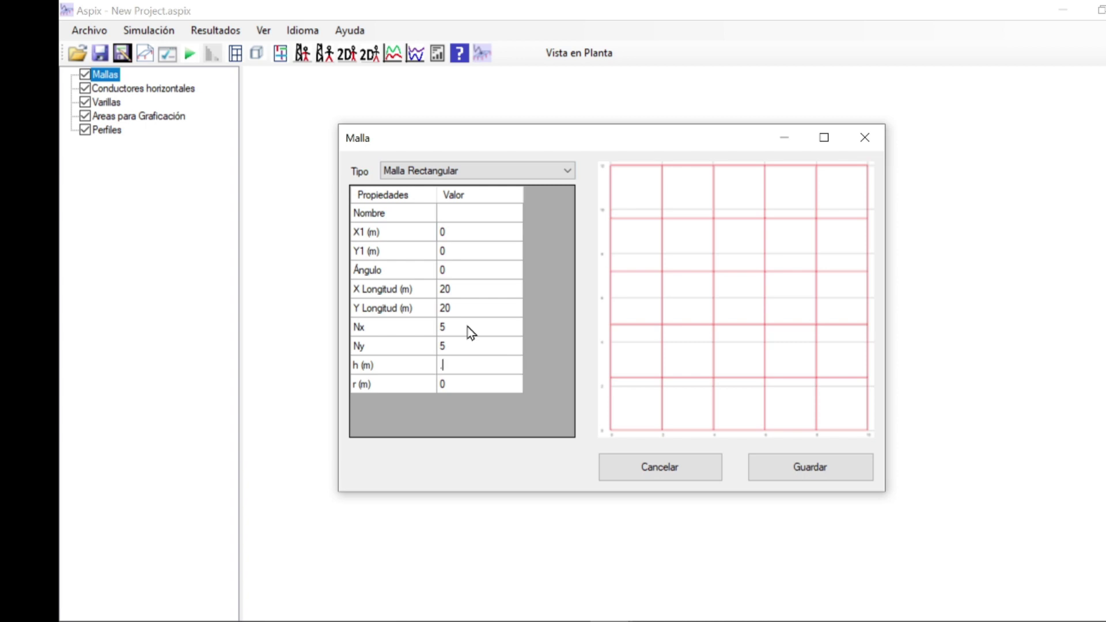
text(6)
key(Return)
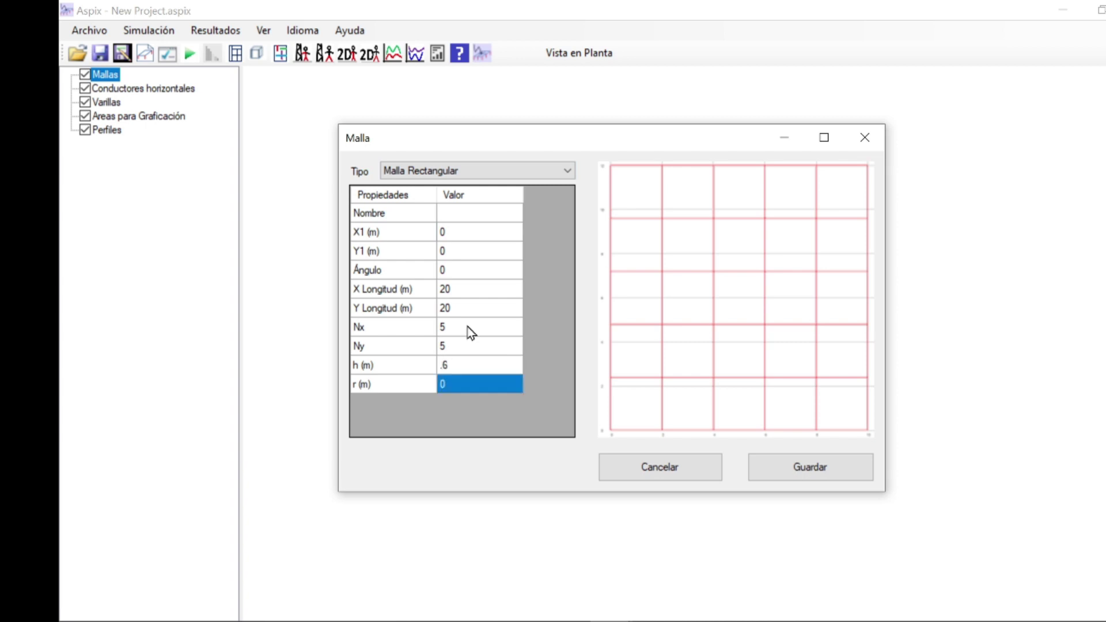
text(.005)
key(Tab)
click(795, 470)
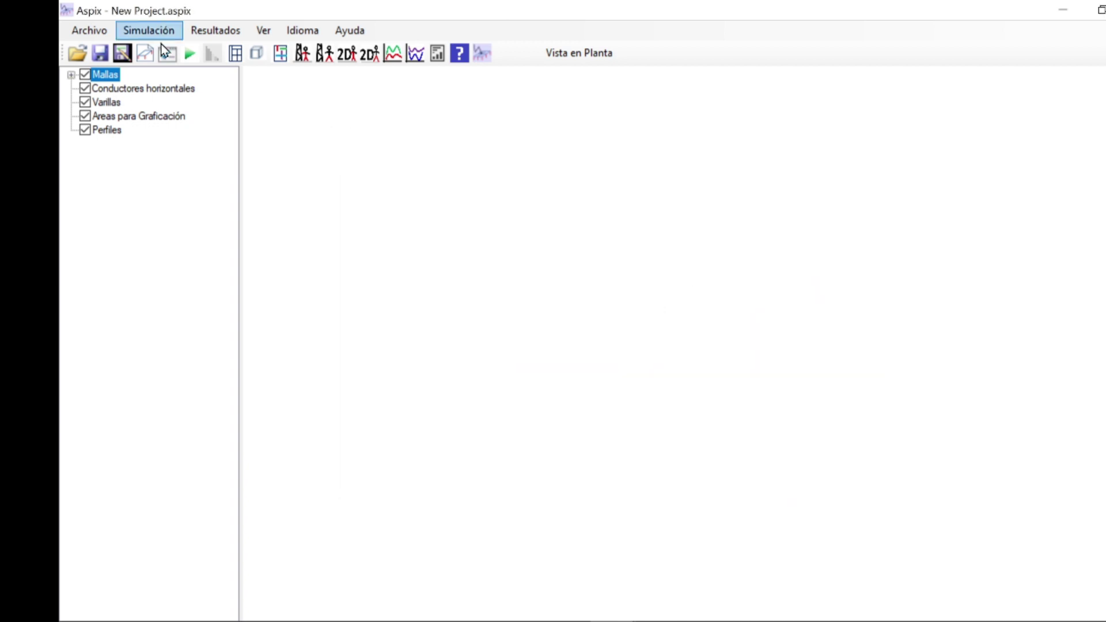
- Examine the saved rectangular mesh in plan view and in 3D, then return to the plan view
click(228, 58)
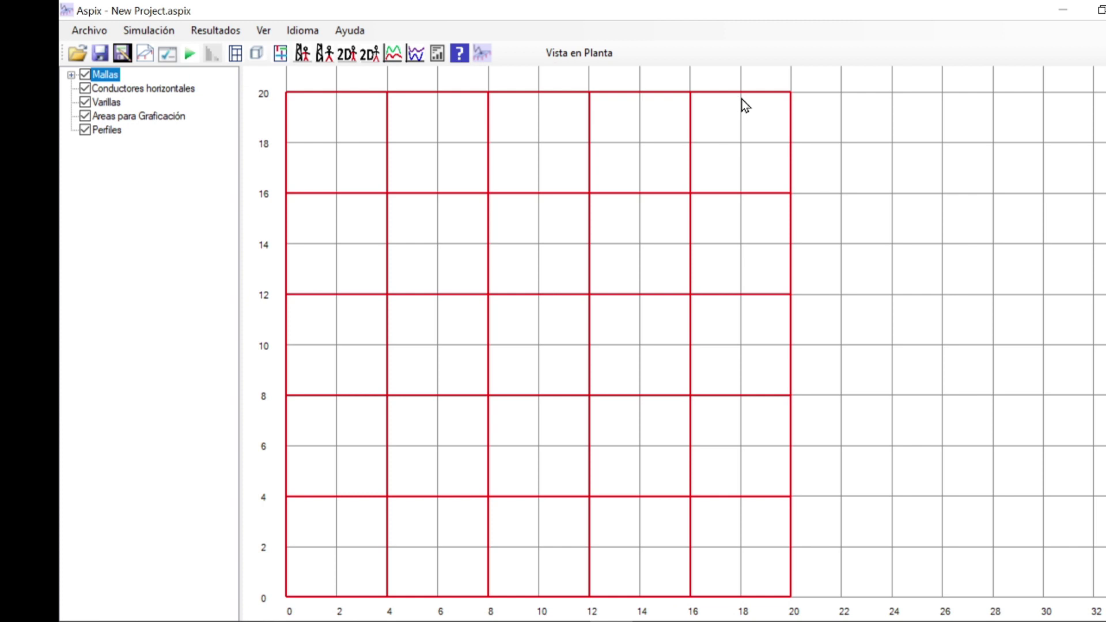
click(255, 55)
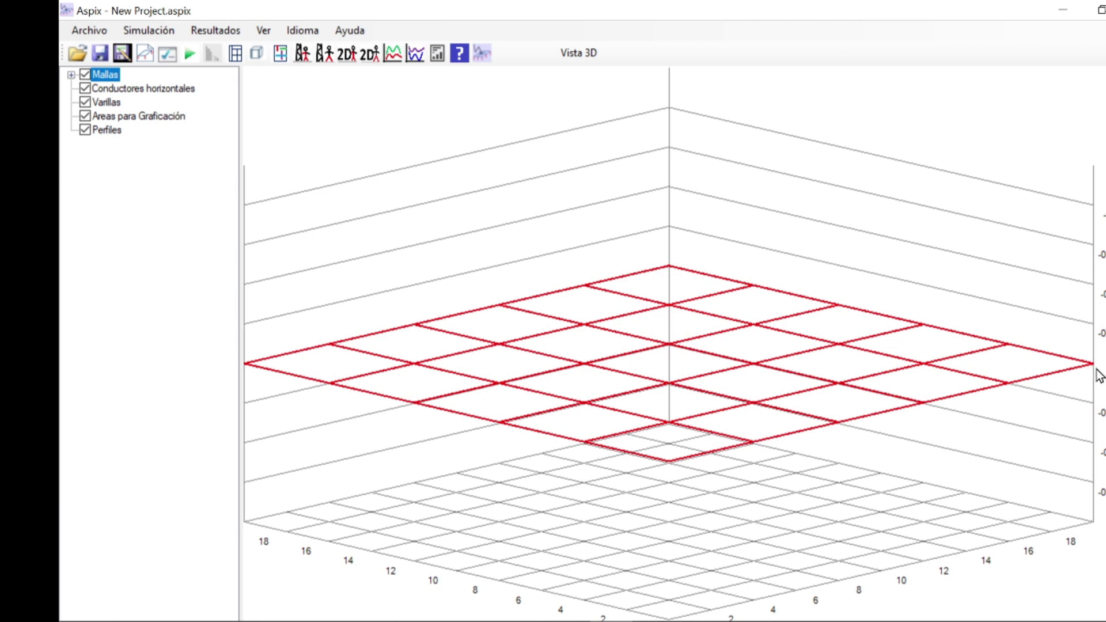
click(239, 57)
- Expand the list of meshes and start another mesh of type Polígono de Cables
click(71, 75)
right_click(106, 75)
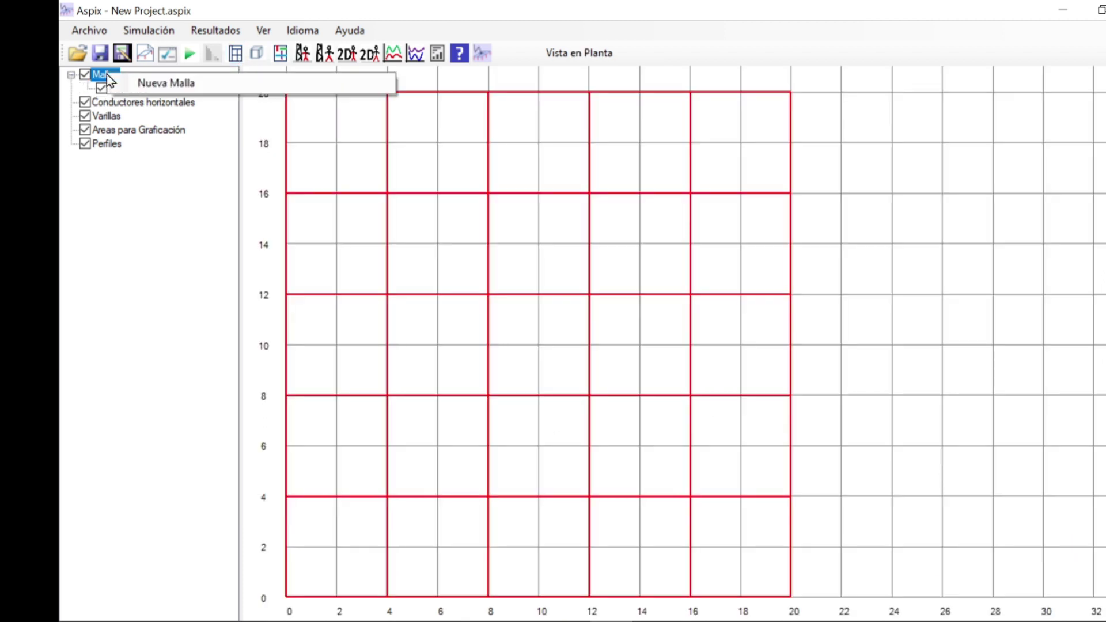
click(151, 84)
click(503, 172)
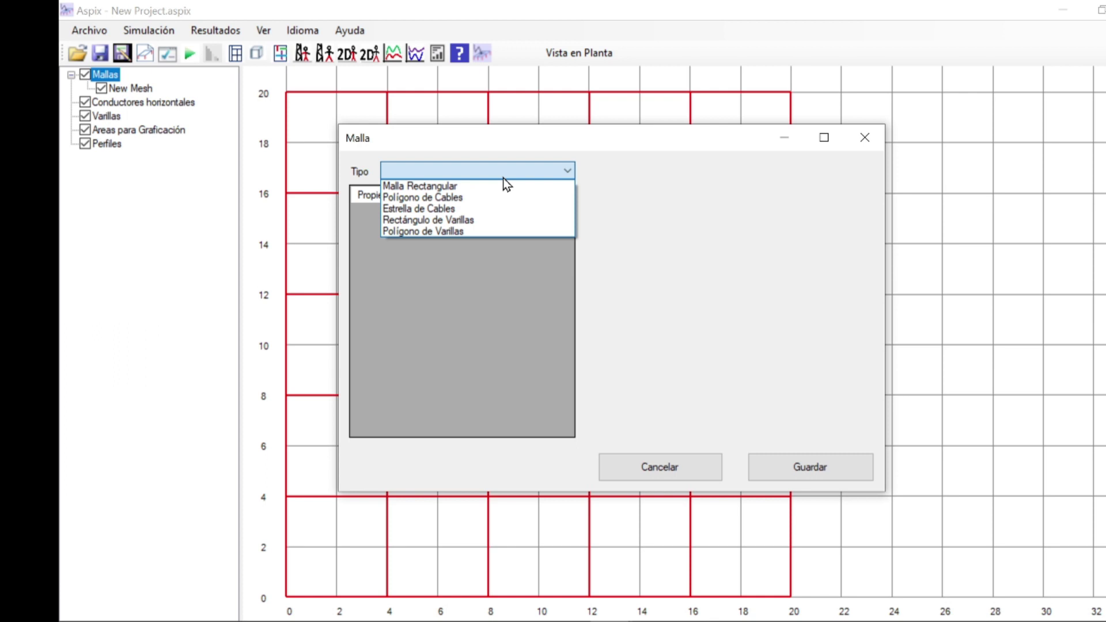
click(479, 197)
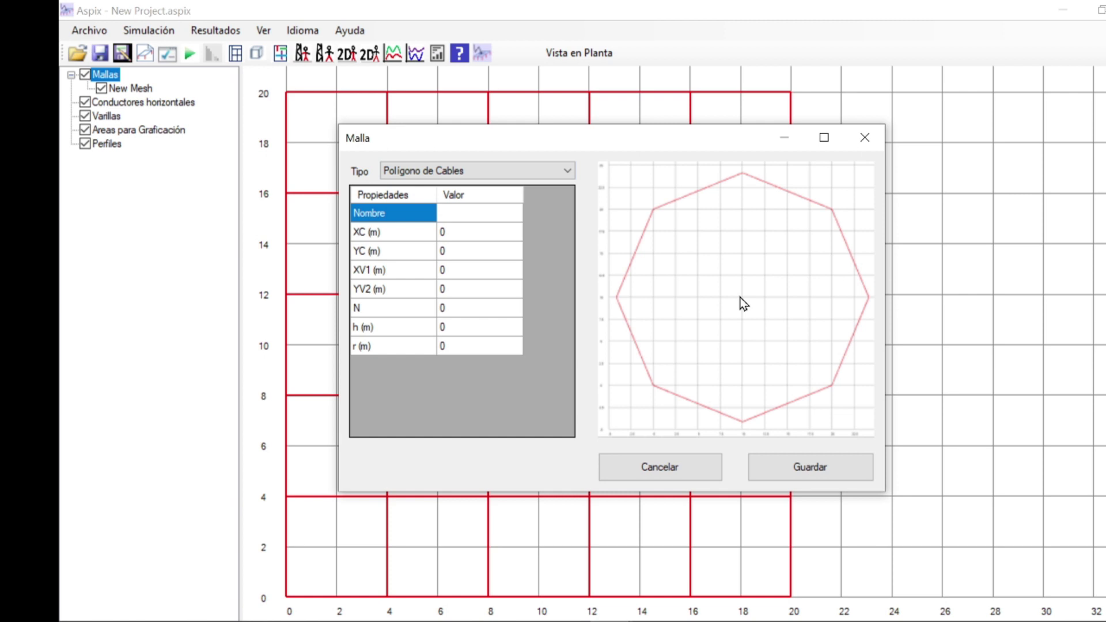
- Review the XV1, h and r parameters of the Polígono de Cables mesh type
click(458, 271)
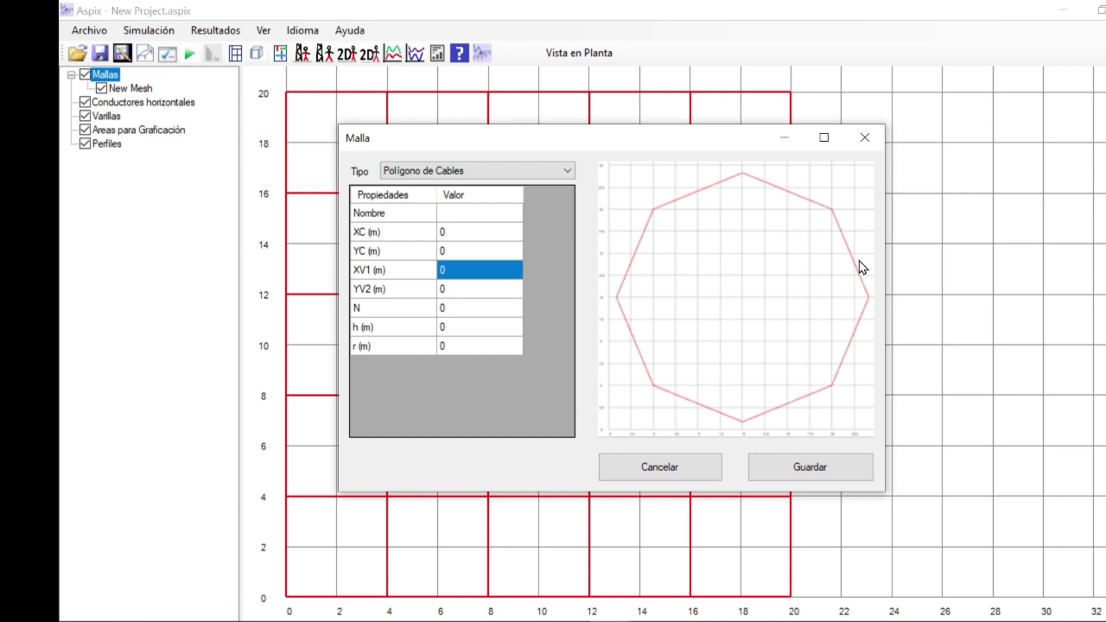
click(450, 327)
click(444, 326)
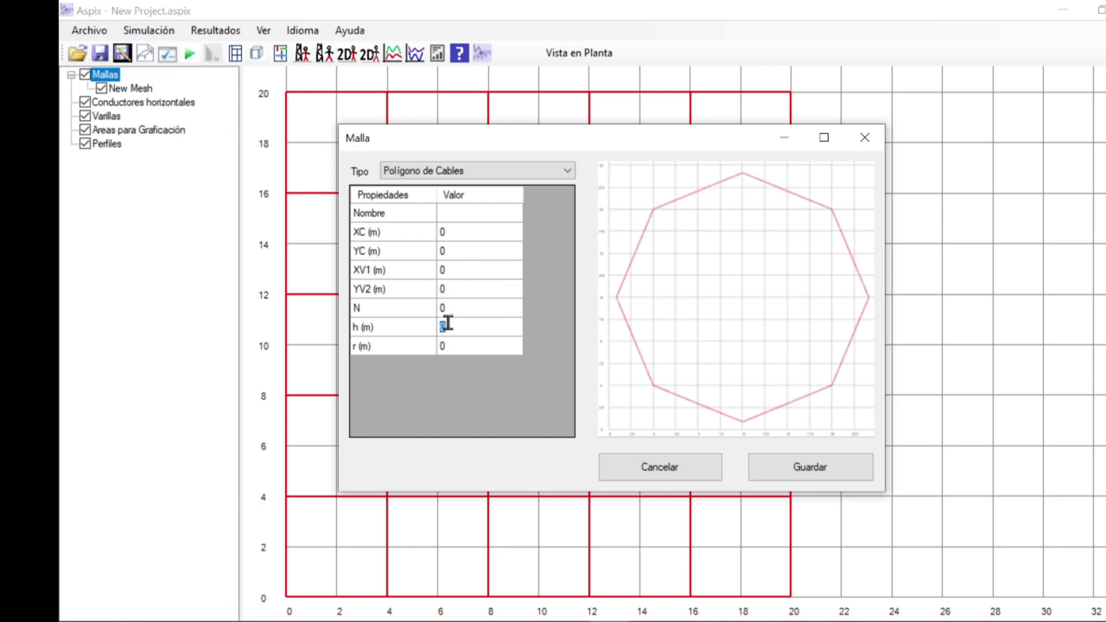
click(452, 346)
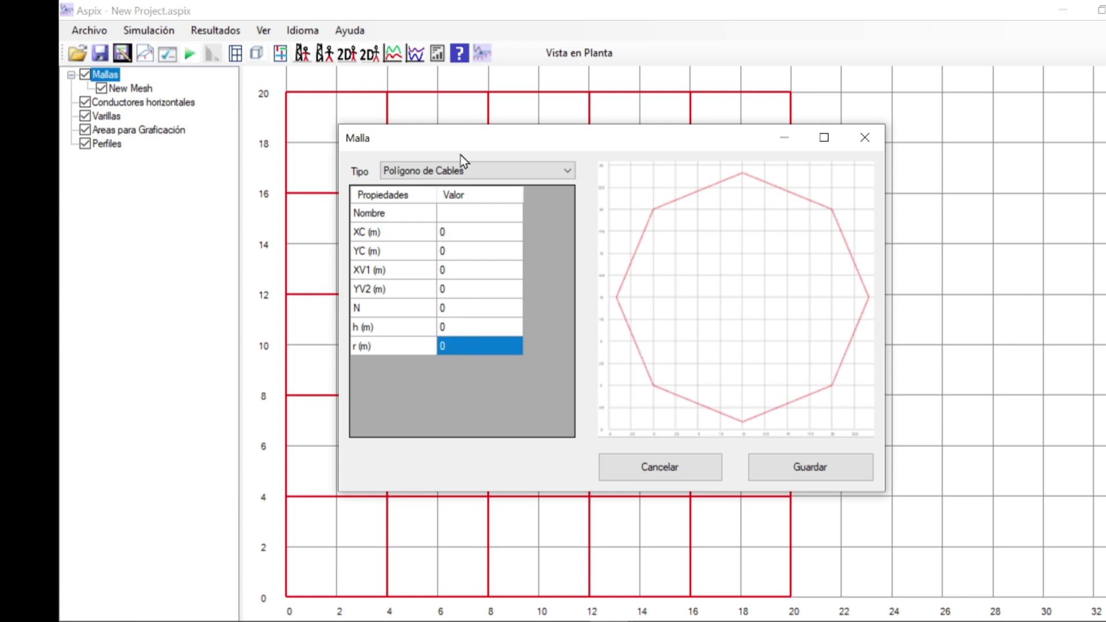
- Switch the mesh type to Estrella de Cables and review its N and h parameters
click(432, 171)
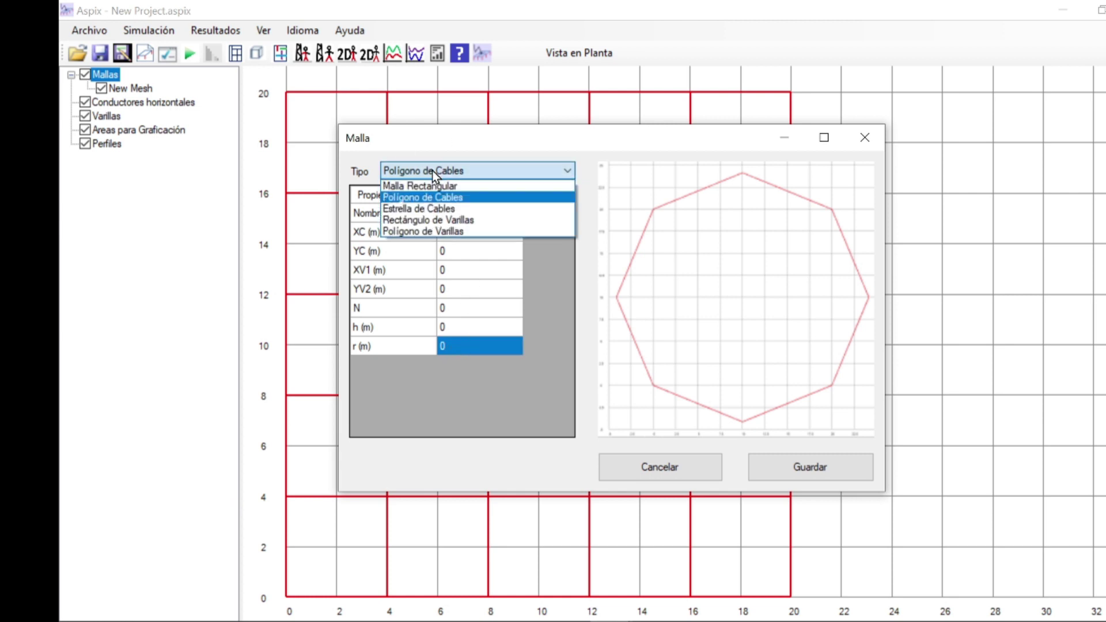
click(440, 211)
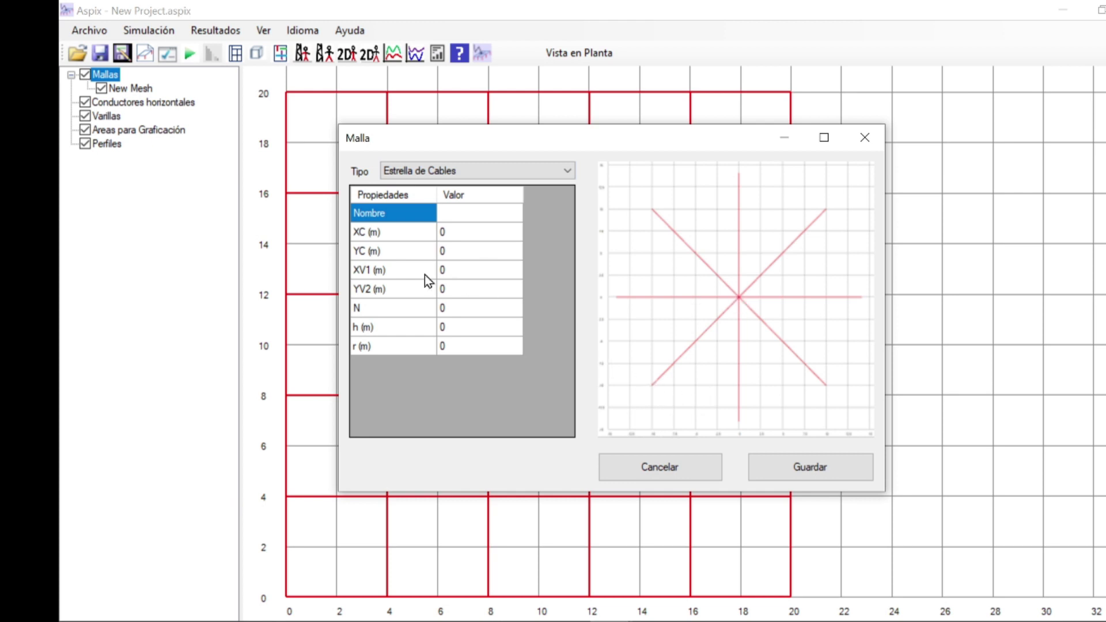
click(458, 309)
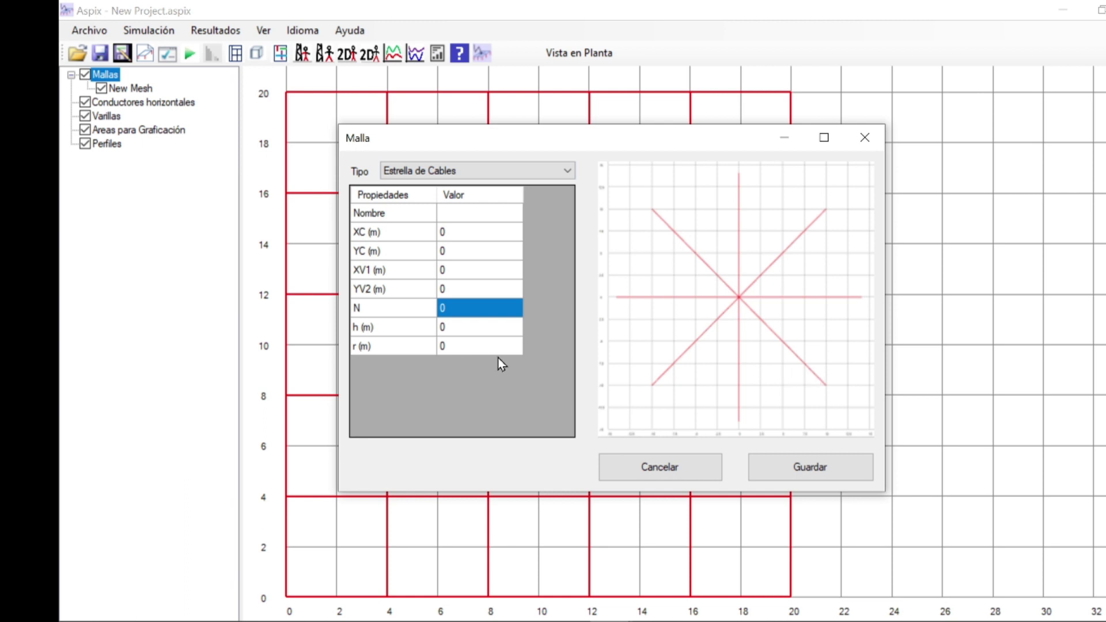
click(467, 326)
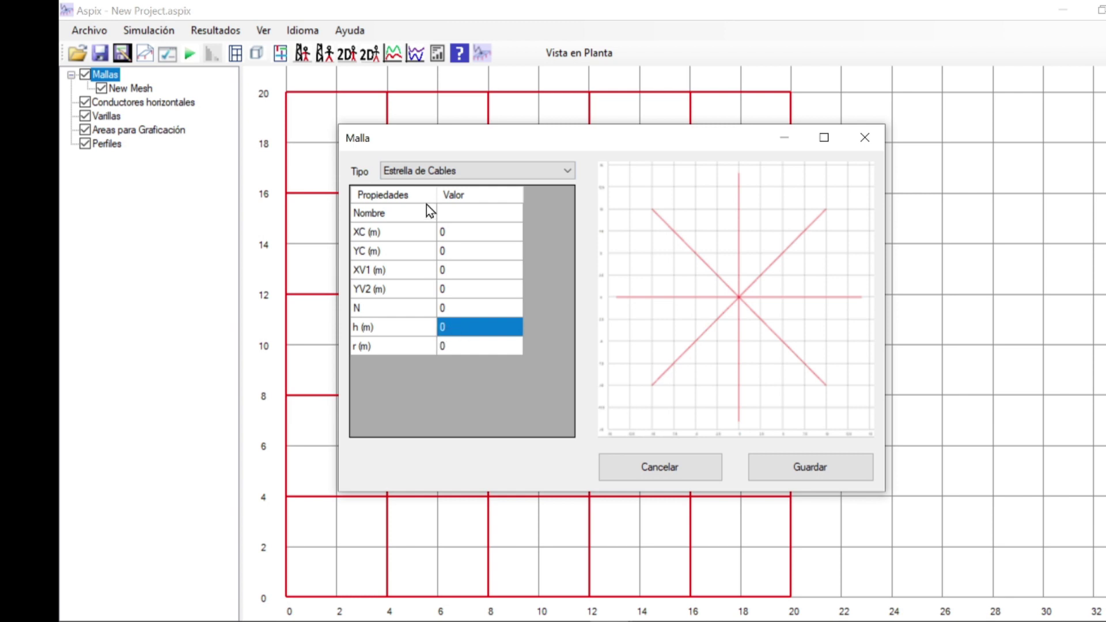
- Preview the Rectángulo de Varillas and Polígono de Varillas mesh types, and close the mesh definition without saving
click(451, 173)
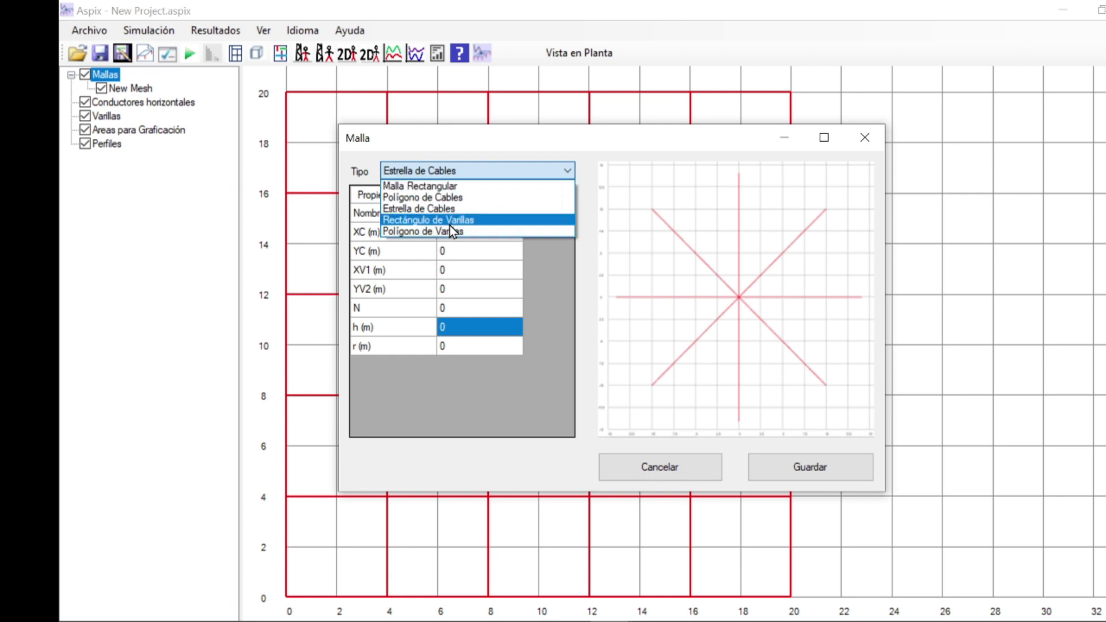
click(449, 224)
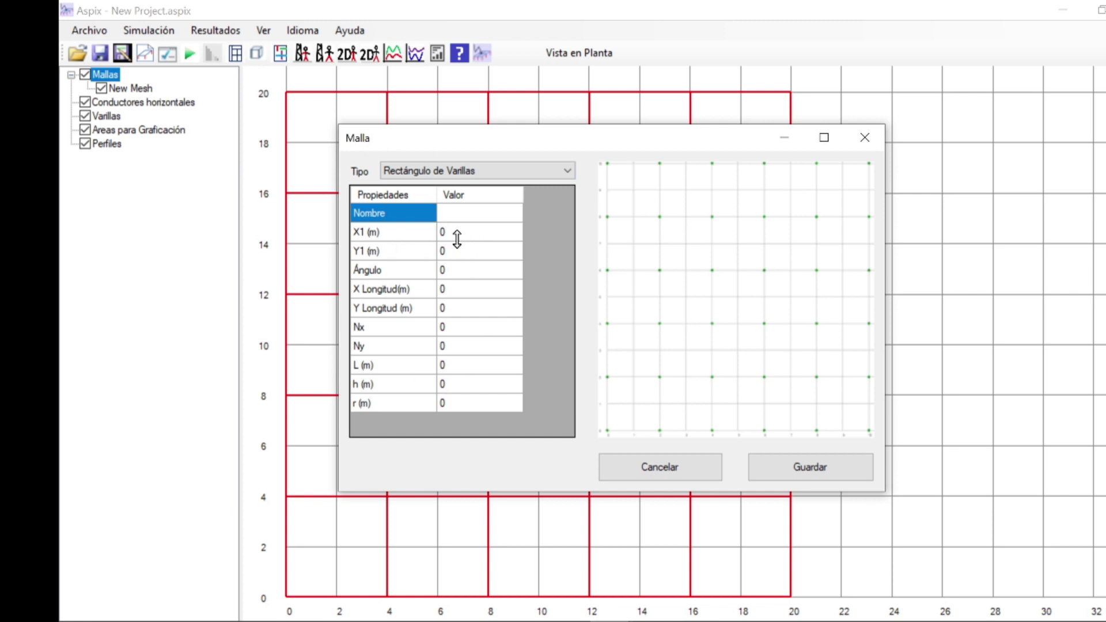
click(524, 172)
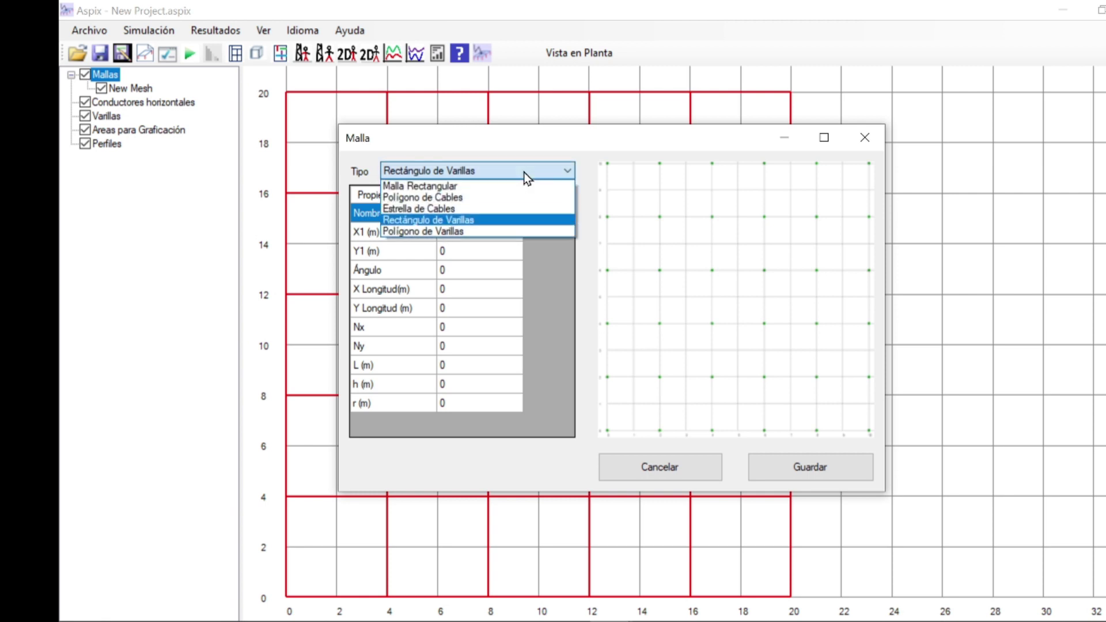
click(465, 232)
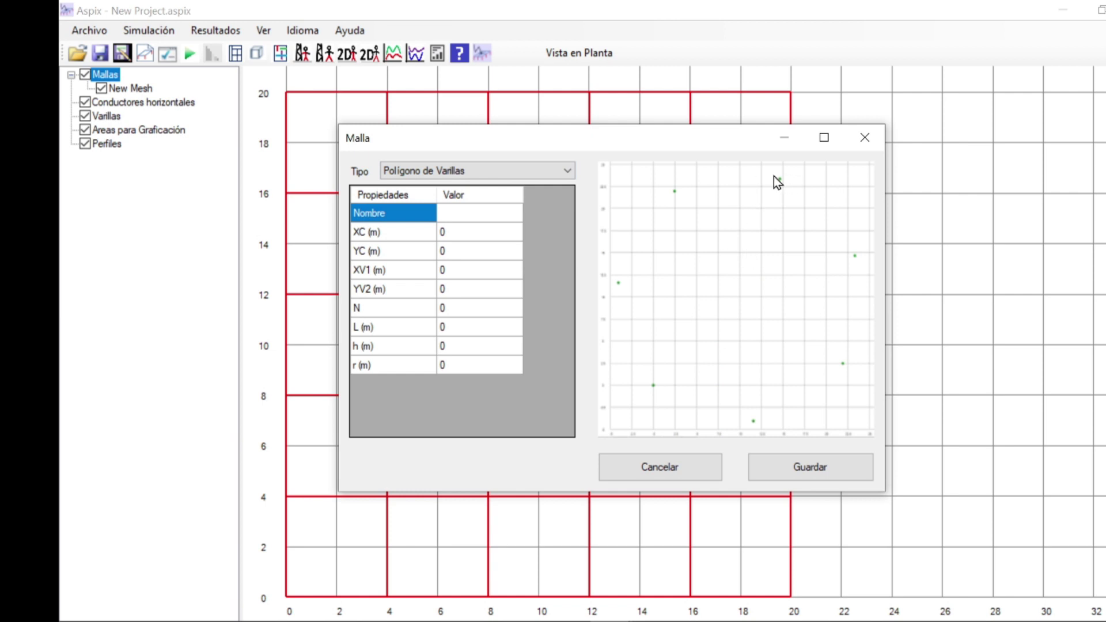
click(681, 477)
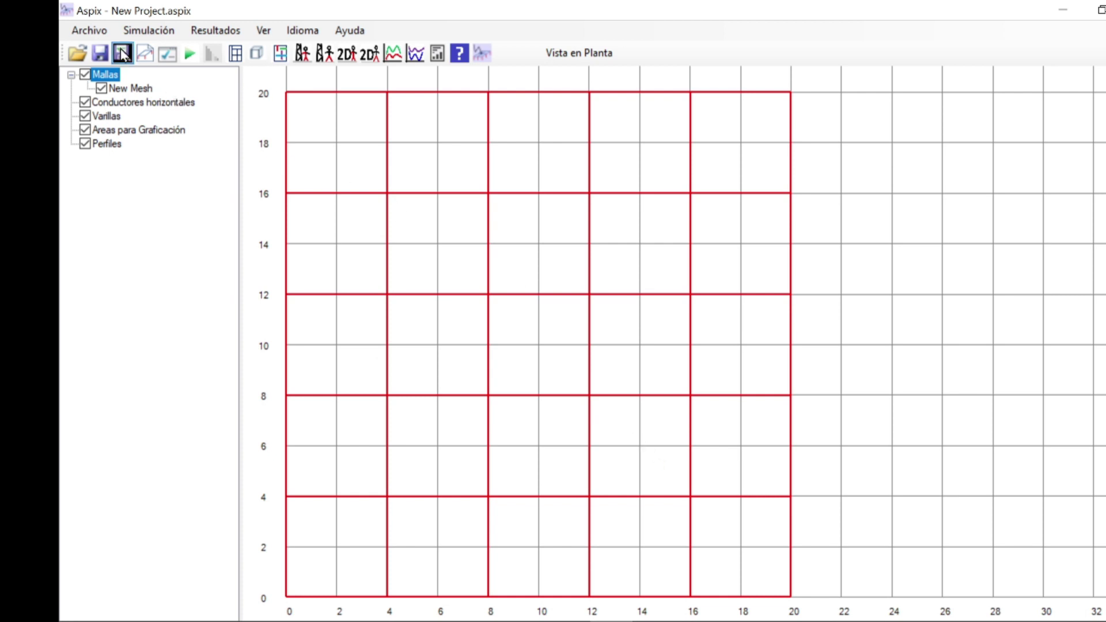
- Delete the rectangular mesh New Mesh from the project and confirm the deletion
right_click(125, 89)
click(180, 118)
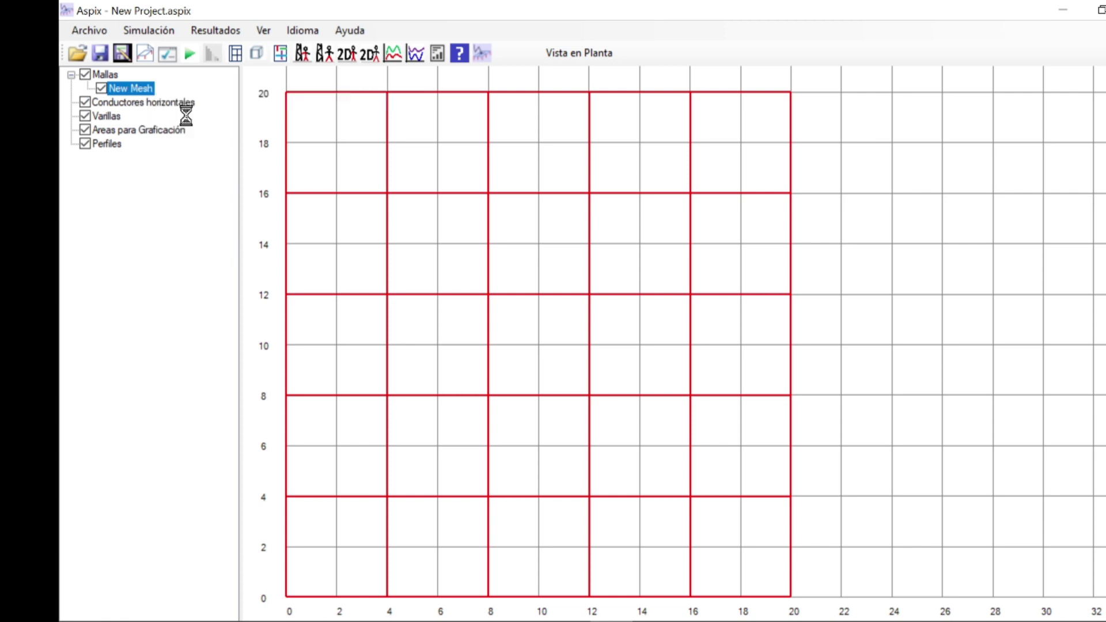
click(627, 382)
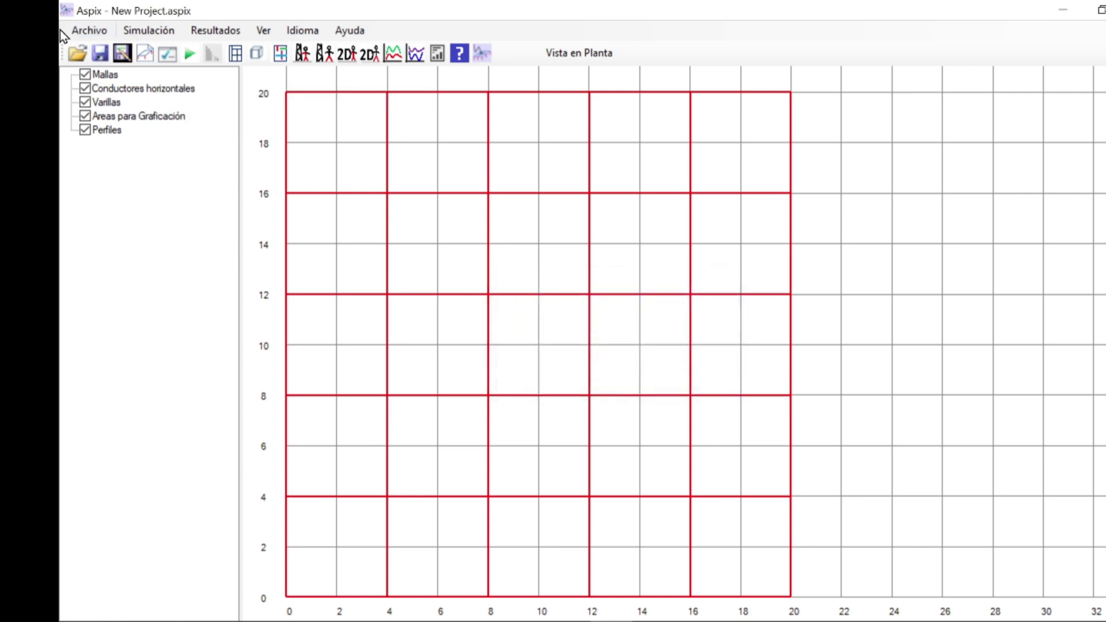
- Import the horizontal conductors and rods as XY data from the Import Aspix text file, and refresh the plan view
click(85, 34)
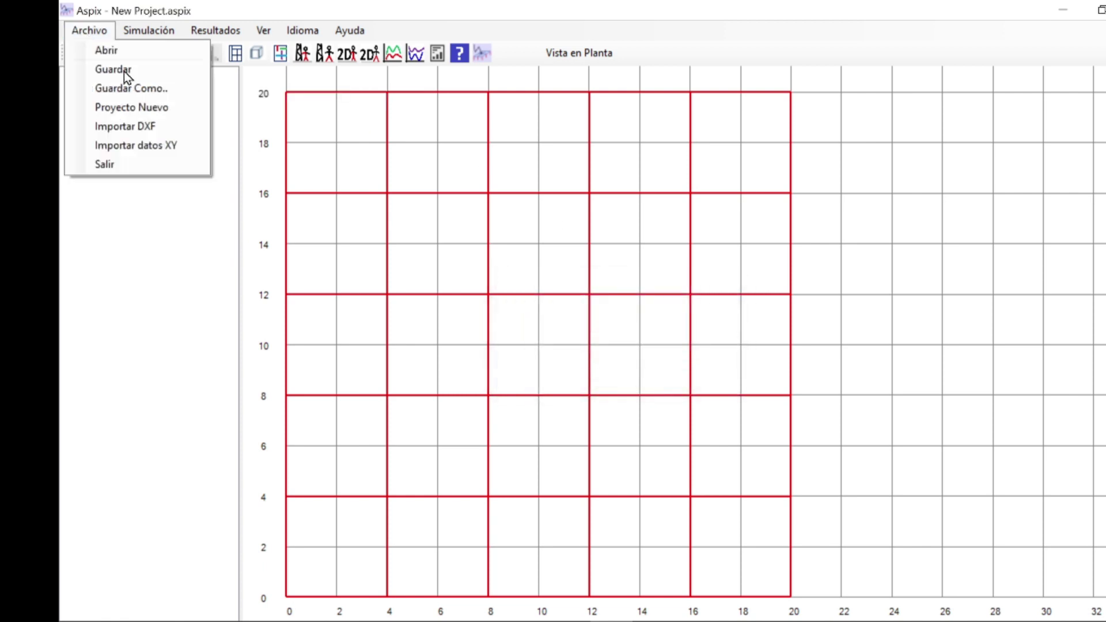
click(166, 147)
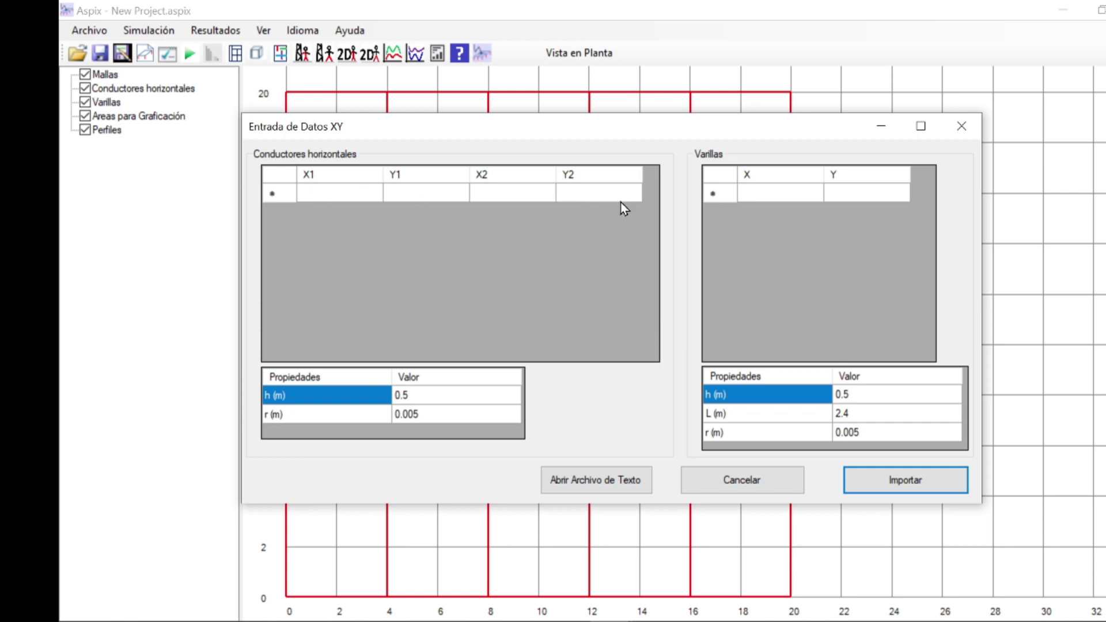
click(635, 484)
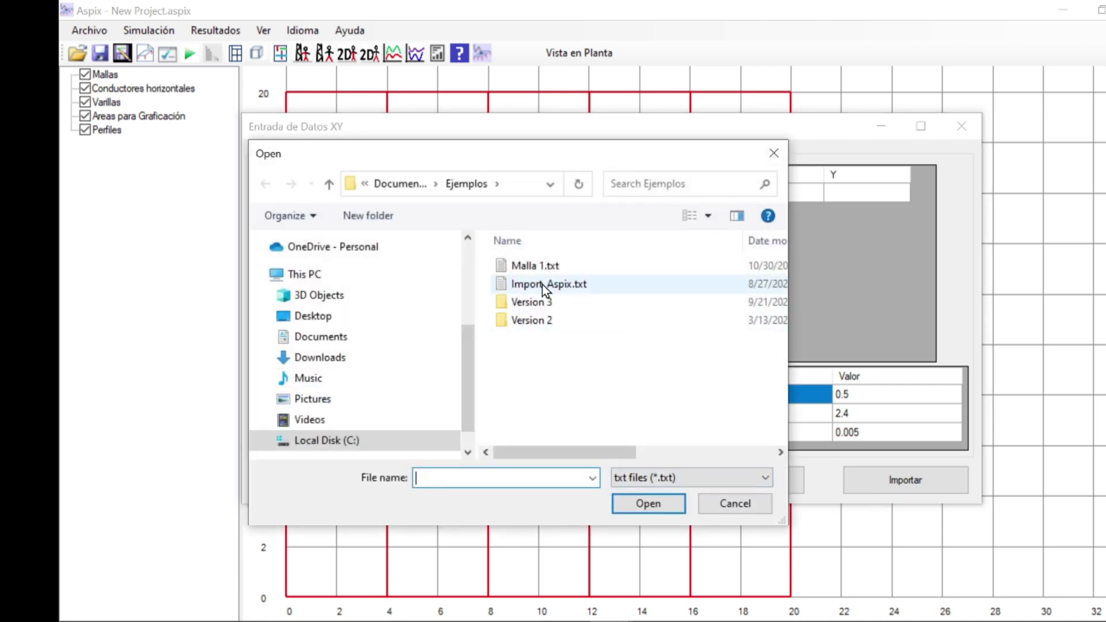
double_click(541, 284)
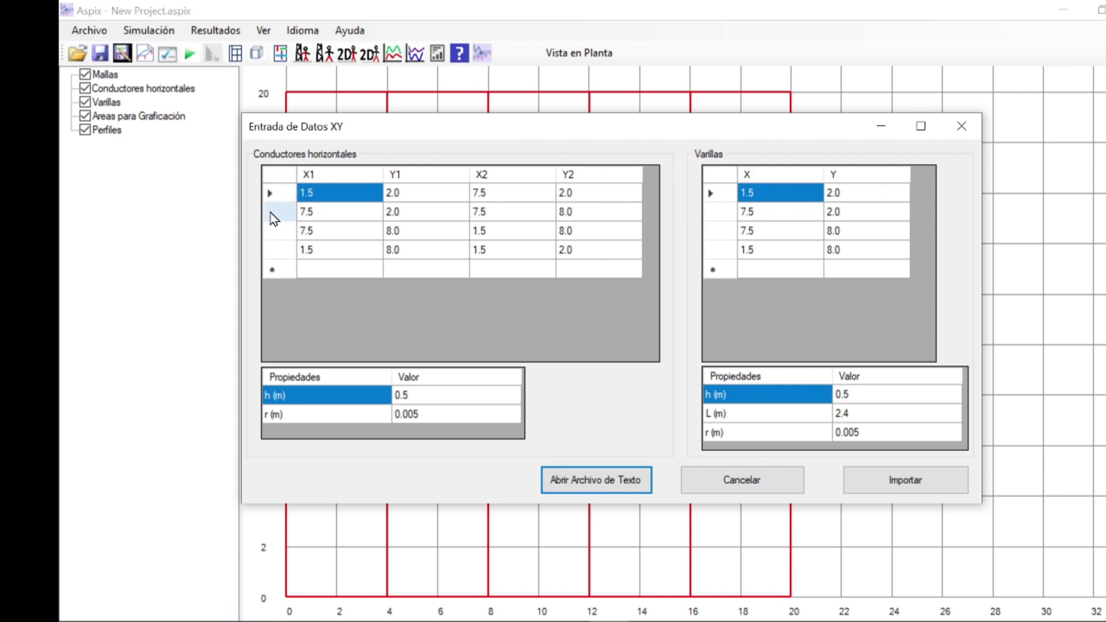
click(902, 489)
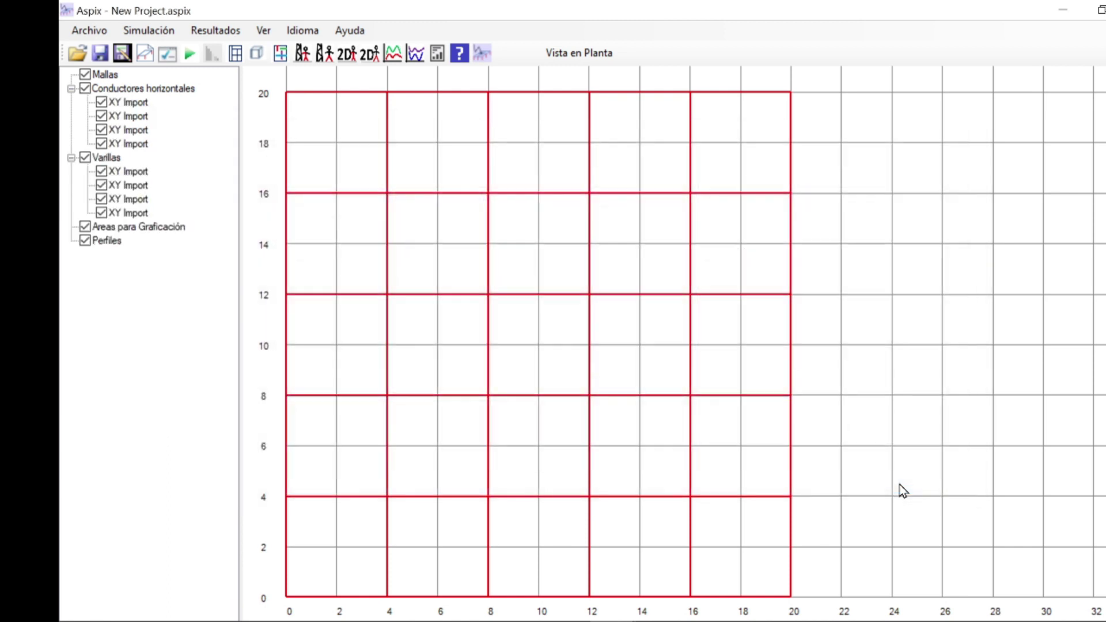
click(236, 58)
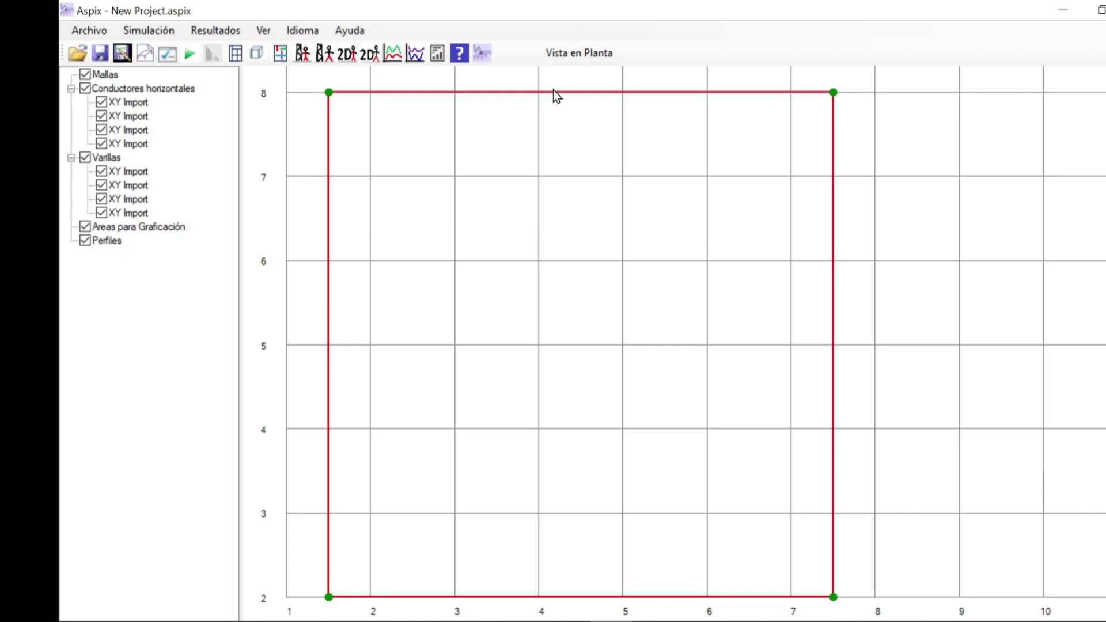
- Review the h and r properties of the first imported horizontal conductor, and close them without saving
right_click(131, 105)
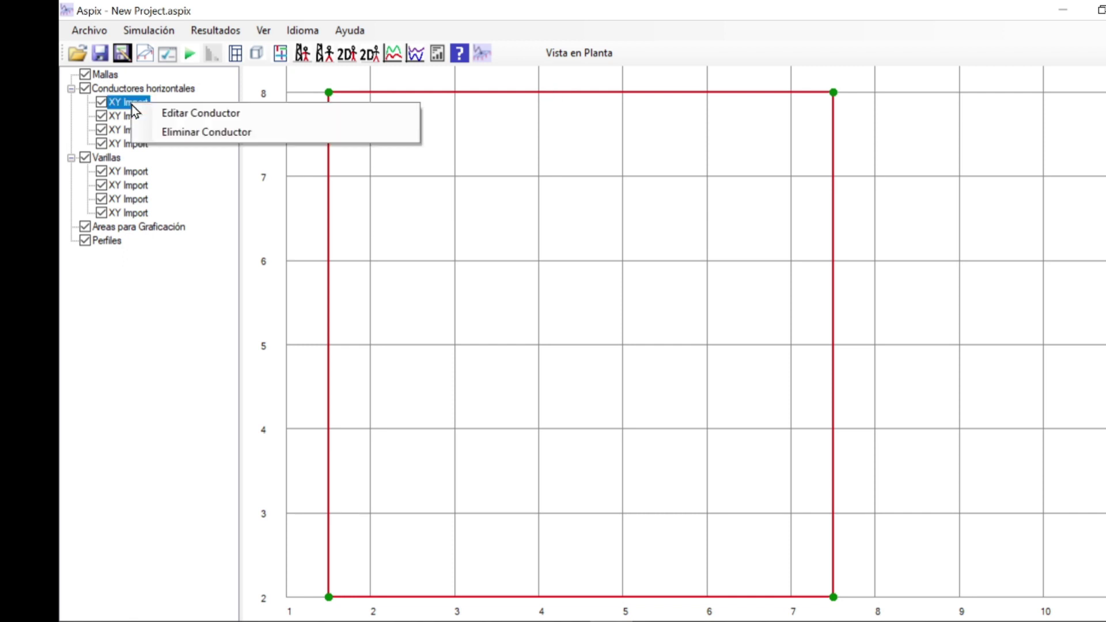
click(179, 111)
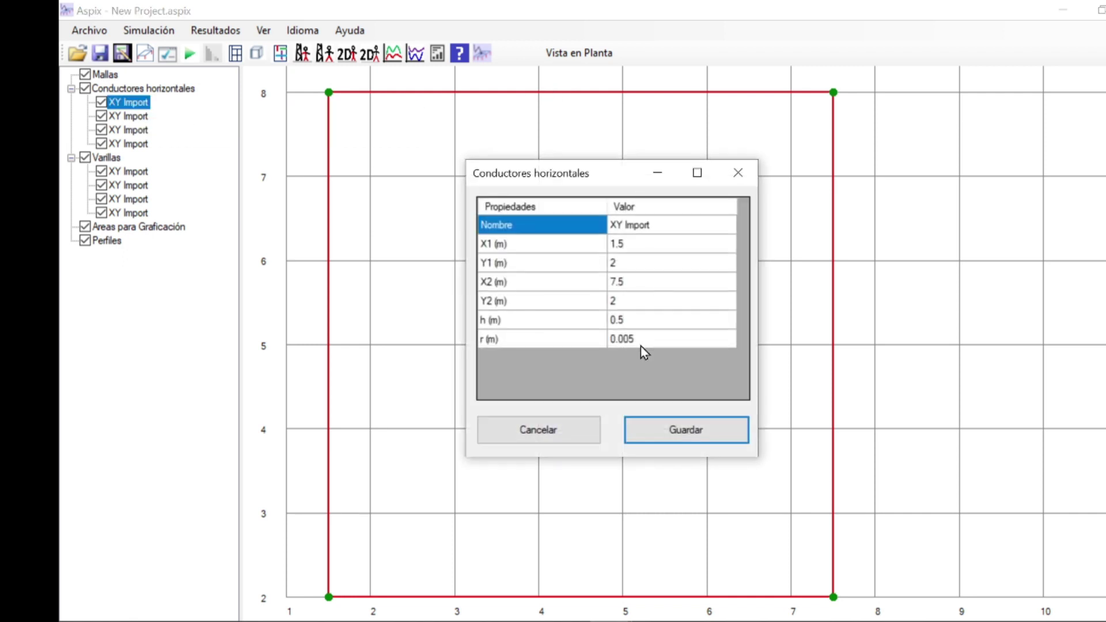
click(628, 322)
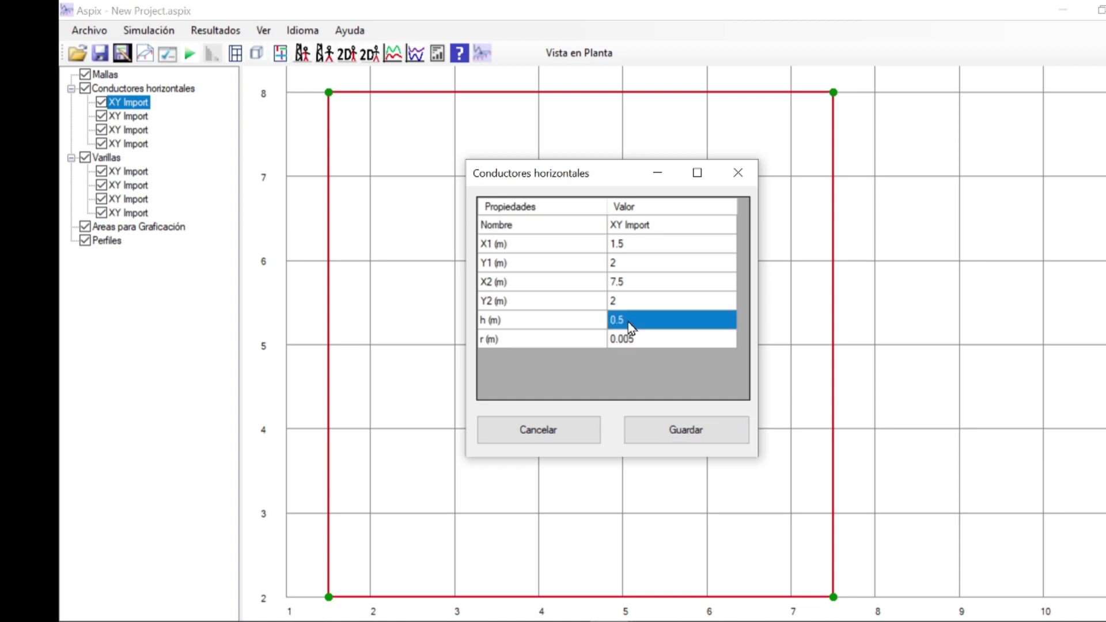
click(639, 339)
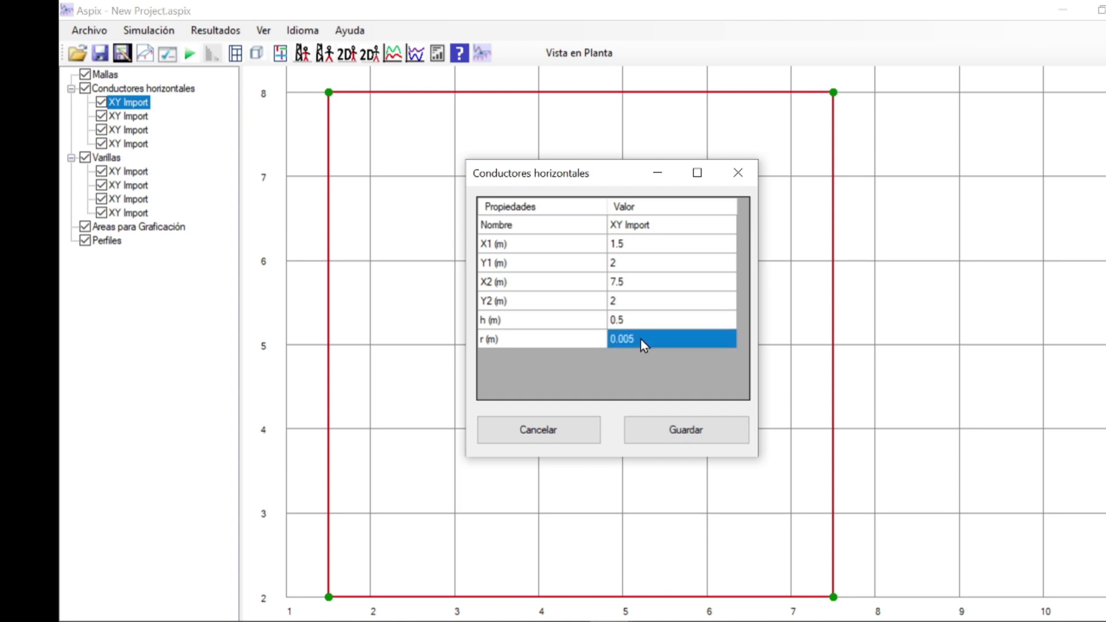
click(555, 437)
- Review the properties of the first imported rod, and close them without saving
click(136, 173)
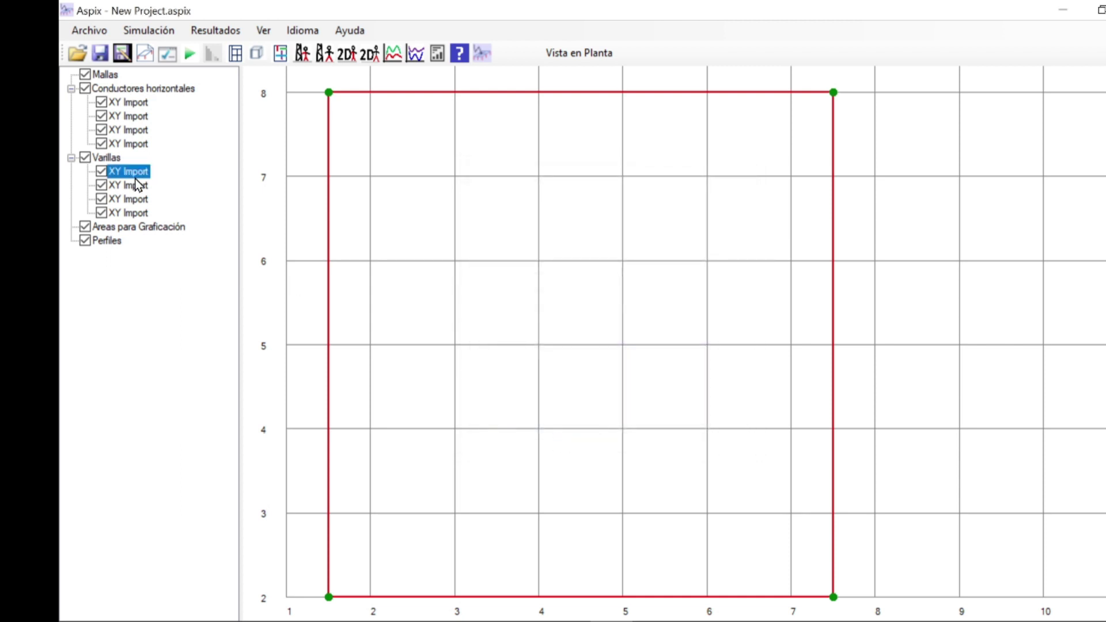
right_click(135, 175)
click(173, 184)
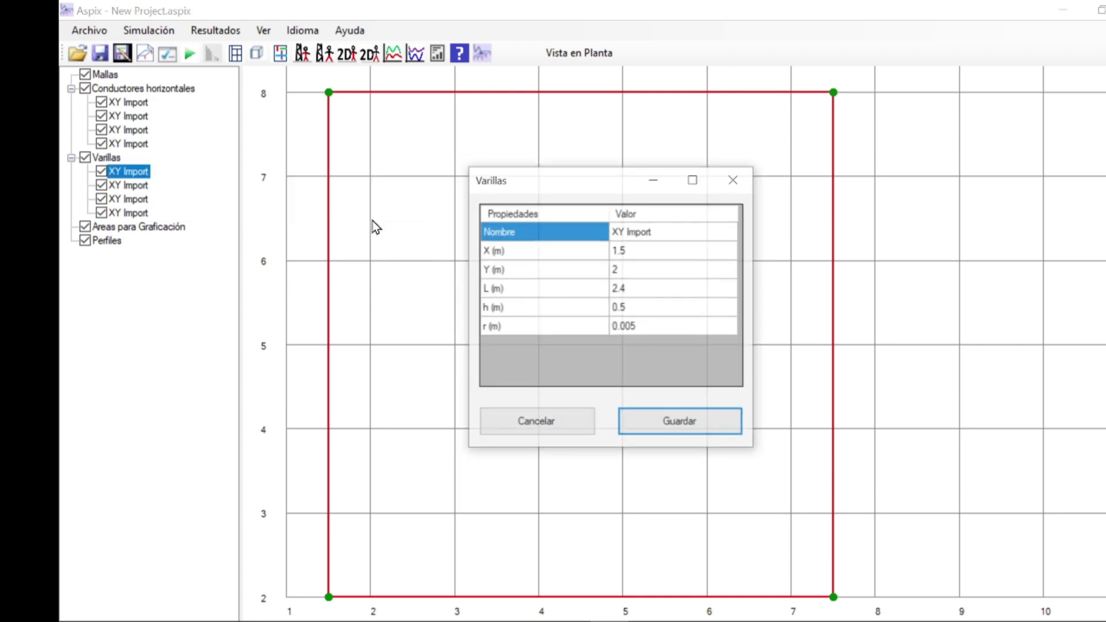
click(565, 433)
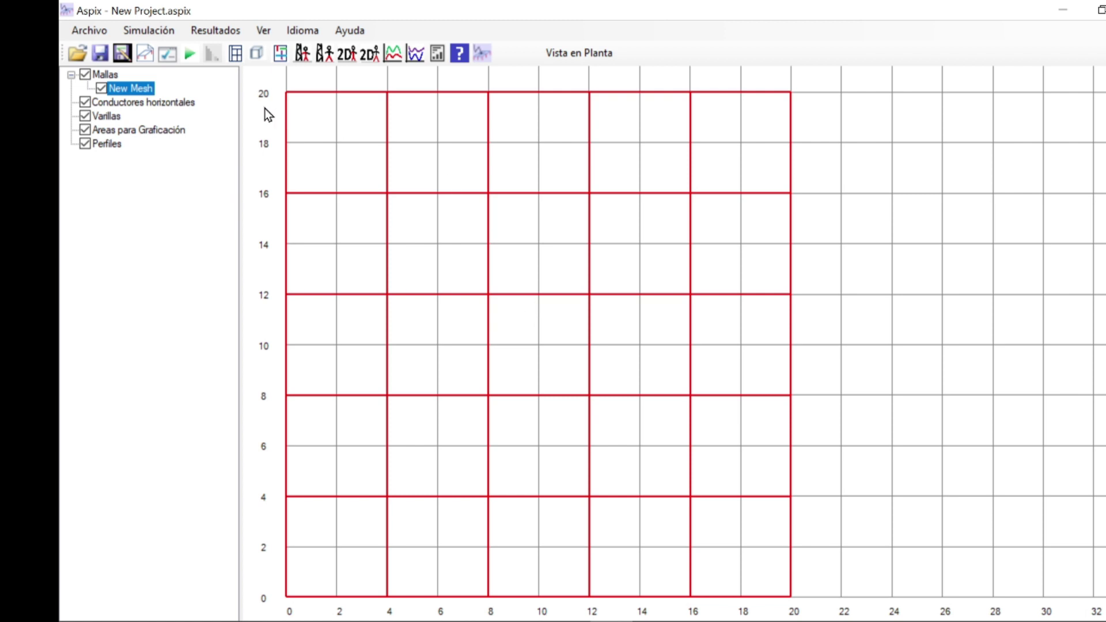
- Run the simulation of the rectangular mesh and open its table of results
click(186, 57)
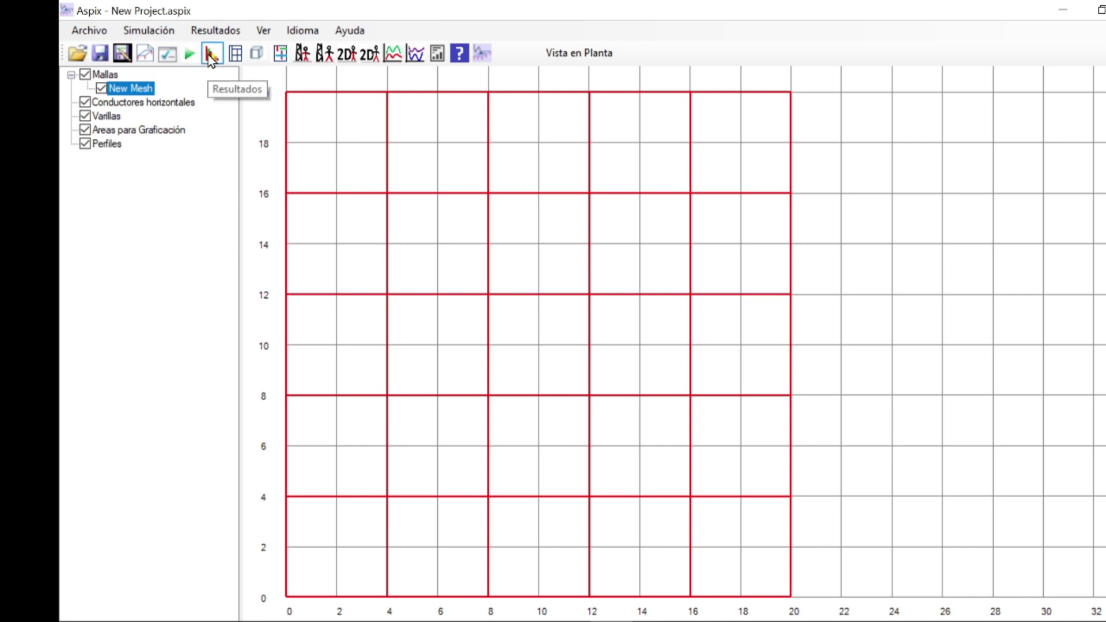
click(211, 55)
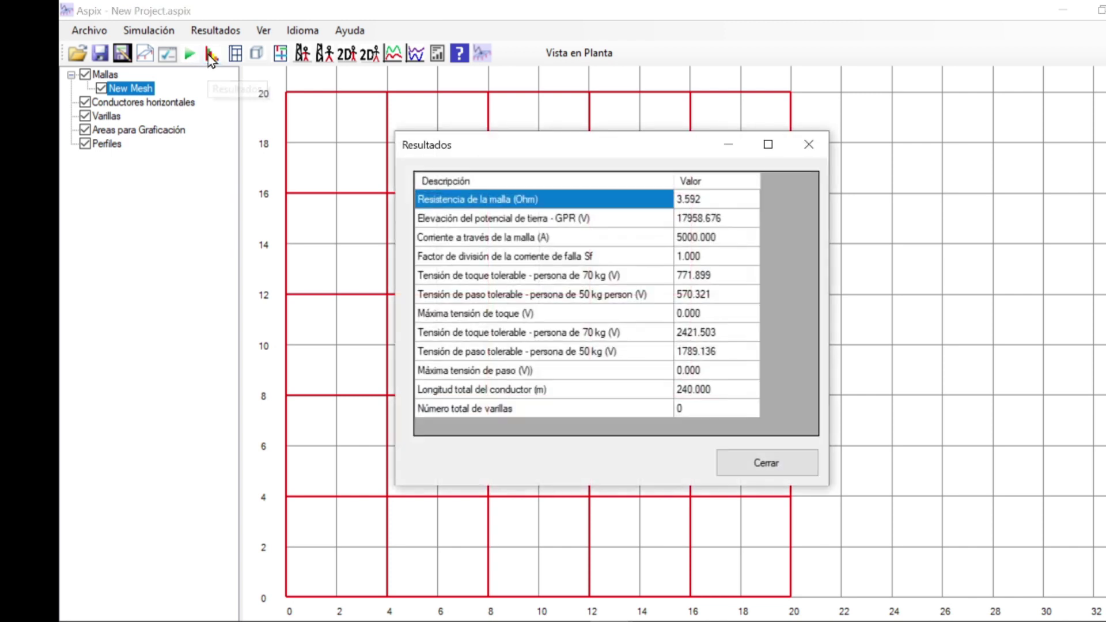
- Examine the mesh resistance and the maximum touch and step voltages in the results, and close the table
click(691, 203)
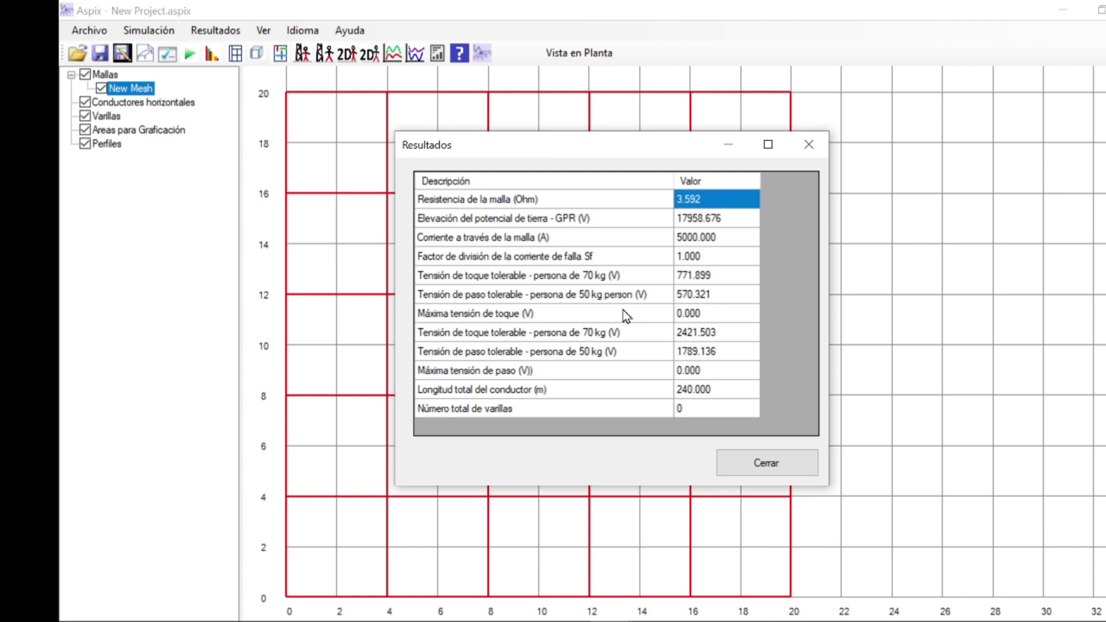
click(690, 315)
click(710, 314)
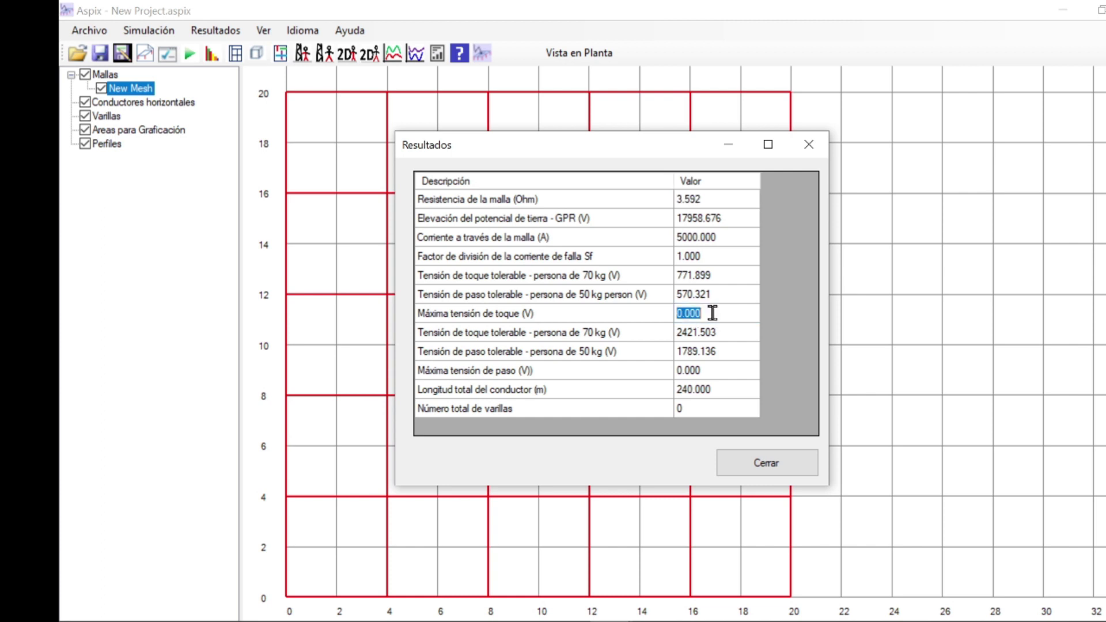
click(712, 314)
click(720, 372)
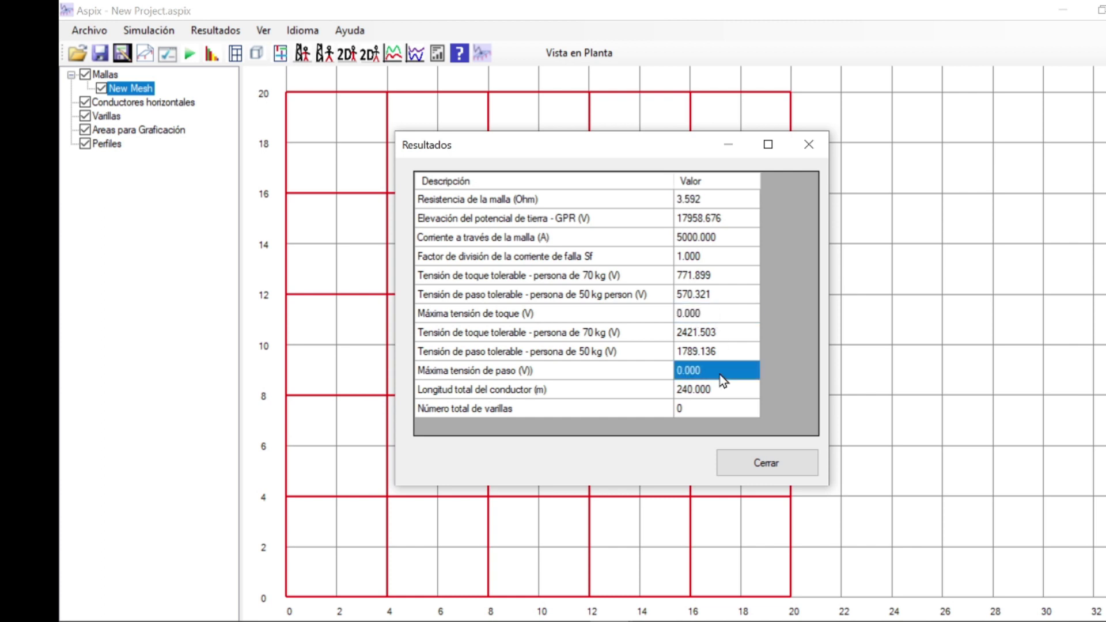
click(713, 370)
click(713, 314)
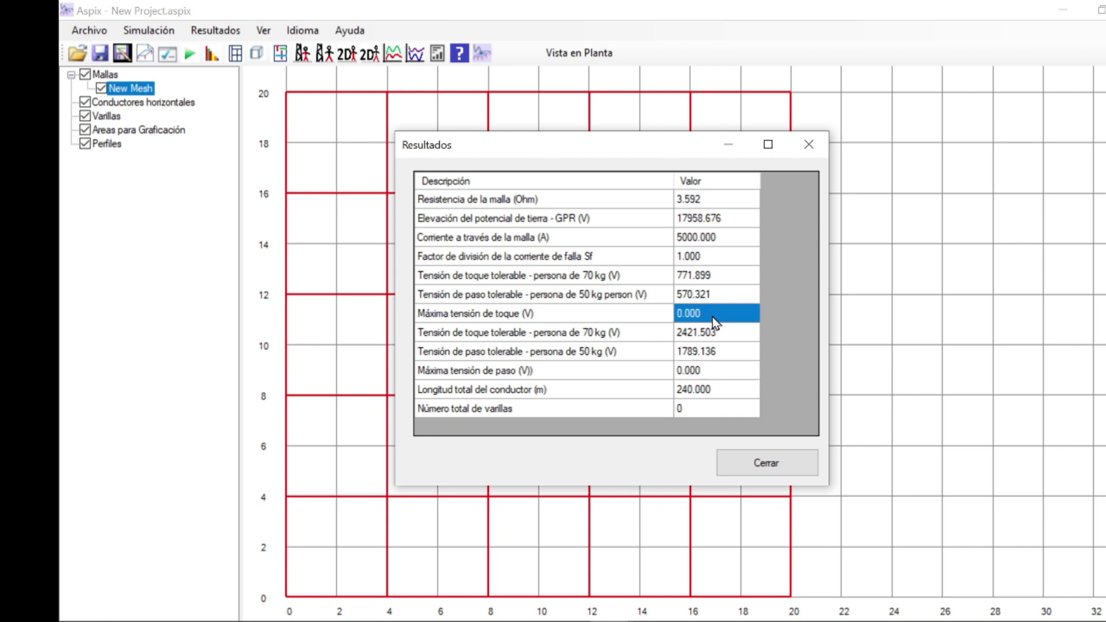
click(712, 314)
click(712, 314)
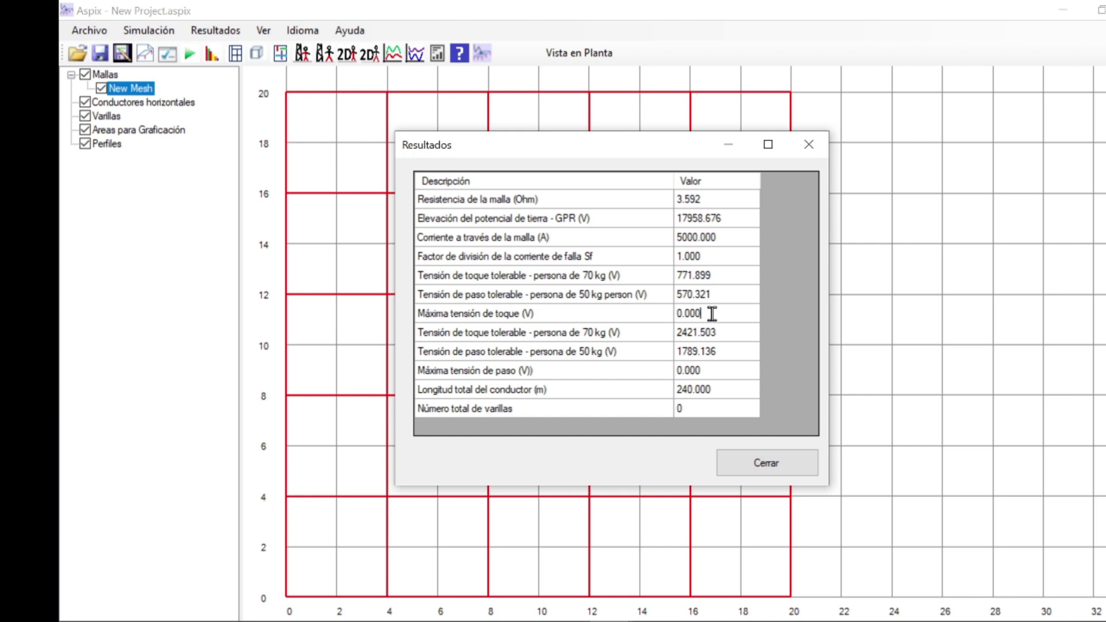
click(765, 464)
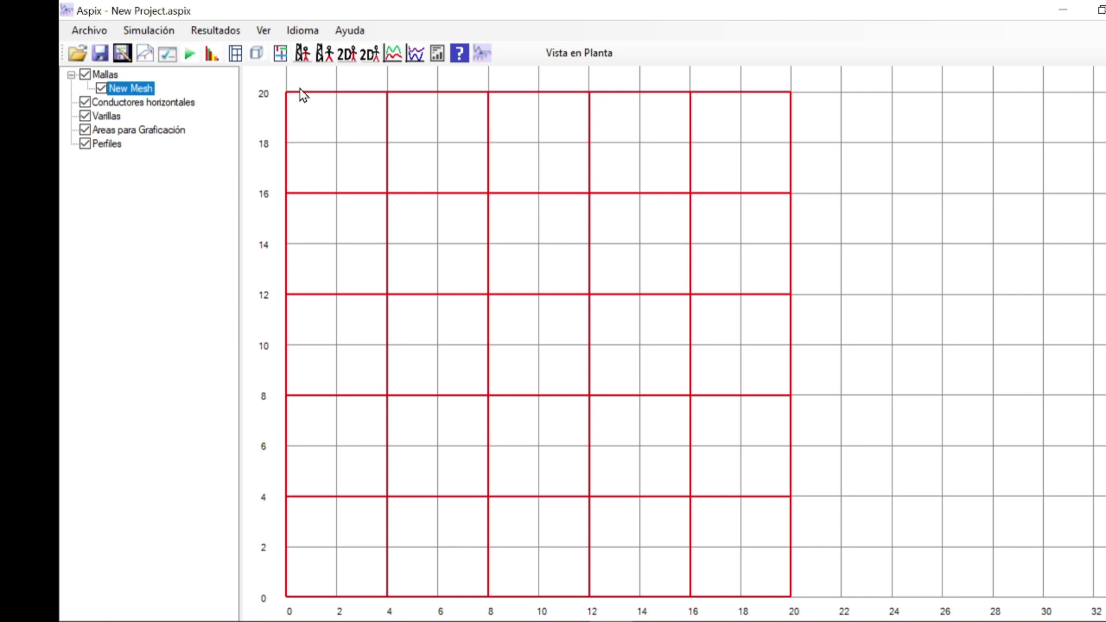
- Start a new chart area with its initial X and Y at 0 m and a 0.25 m plot resolution
click(133, 131)
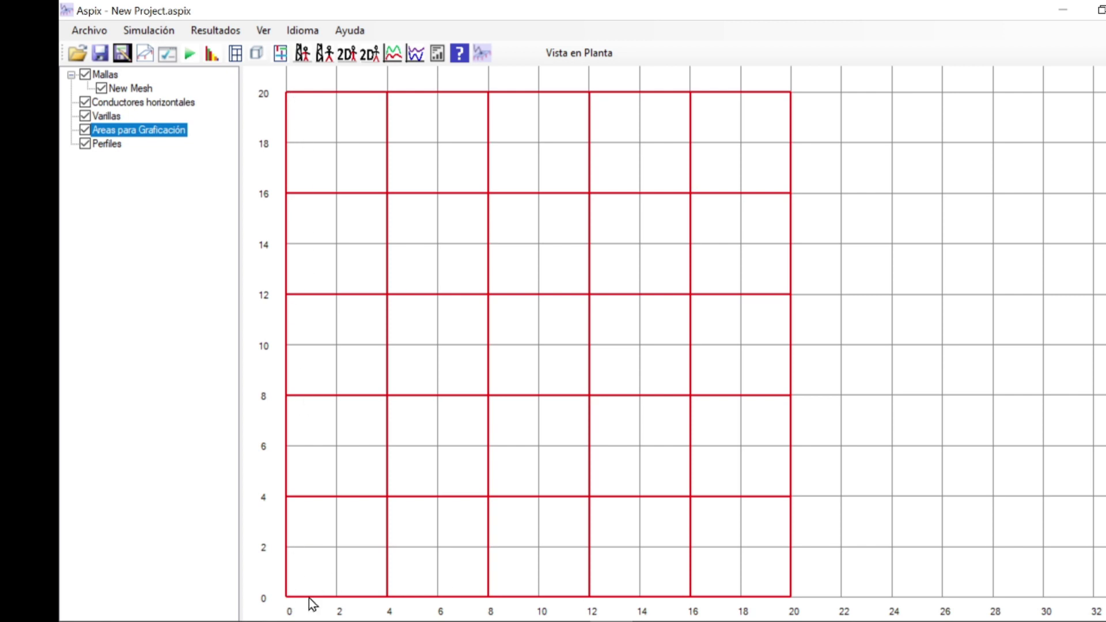
right_click(137, 132)
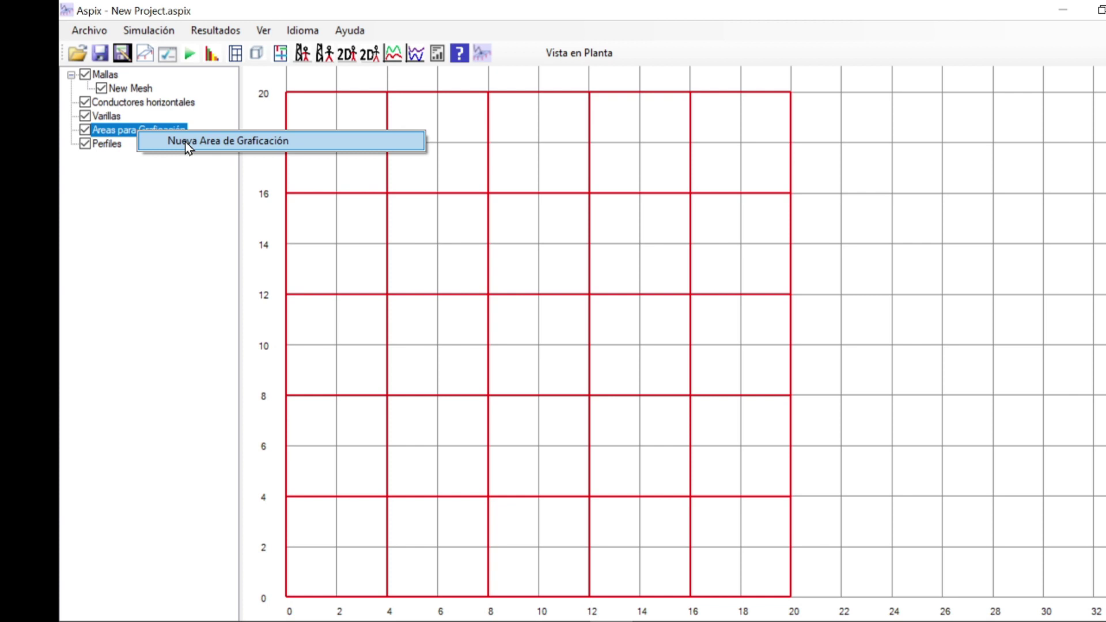
click(187, 144)
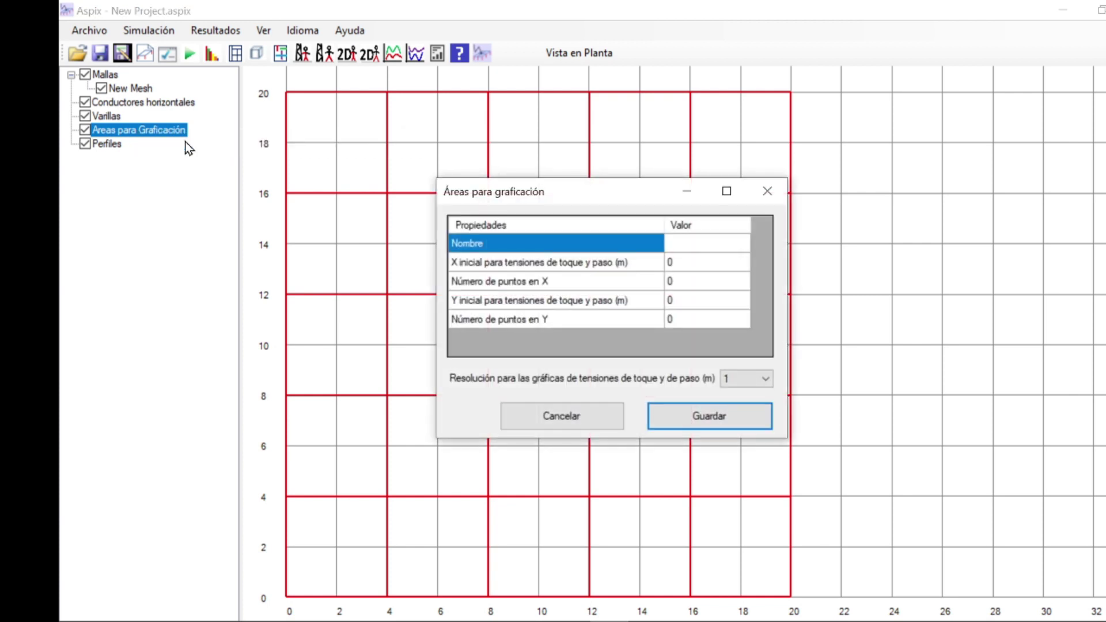
click(678, 265)
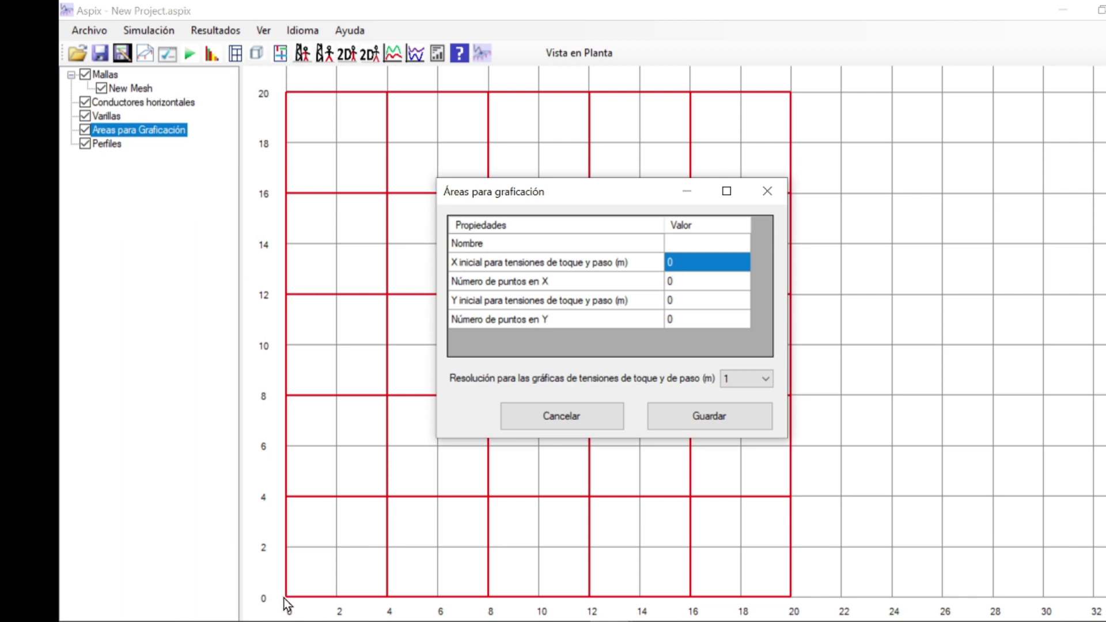
click(700, 262)
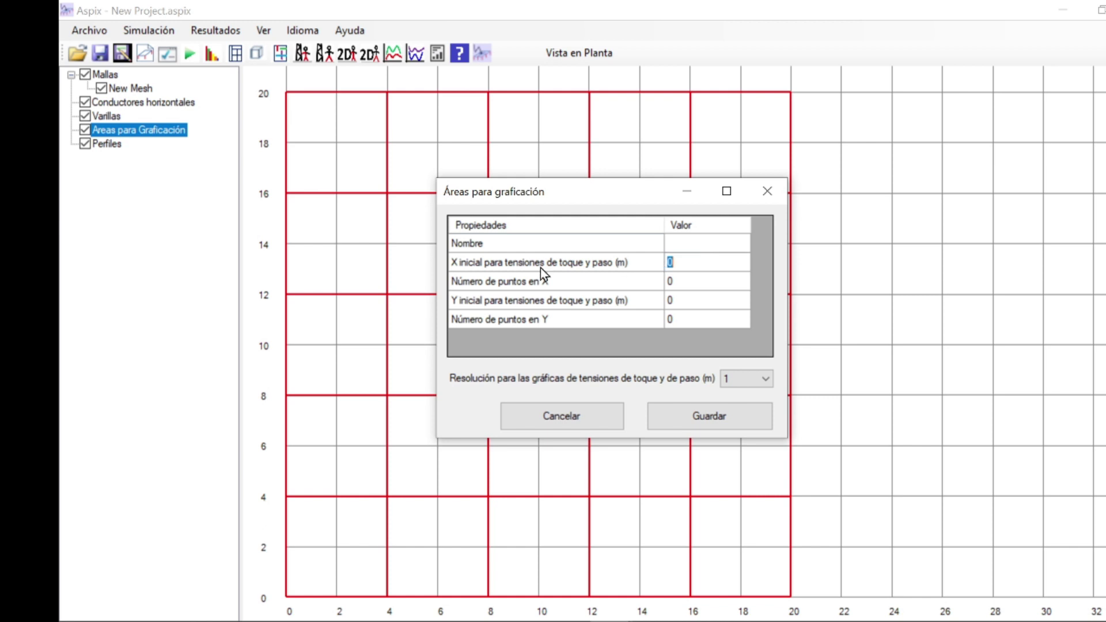
click(668, 302)
click(680, 283)
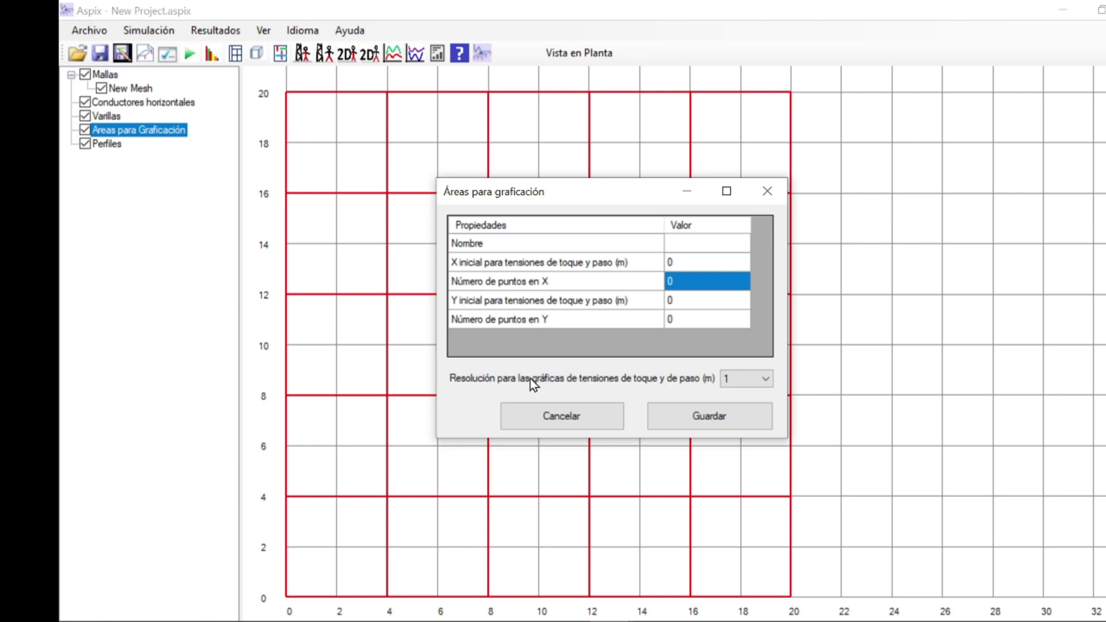
click(755, 381)
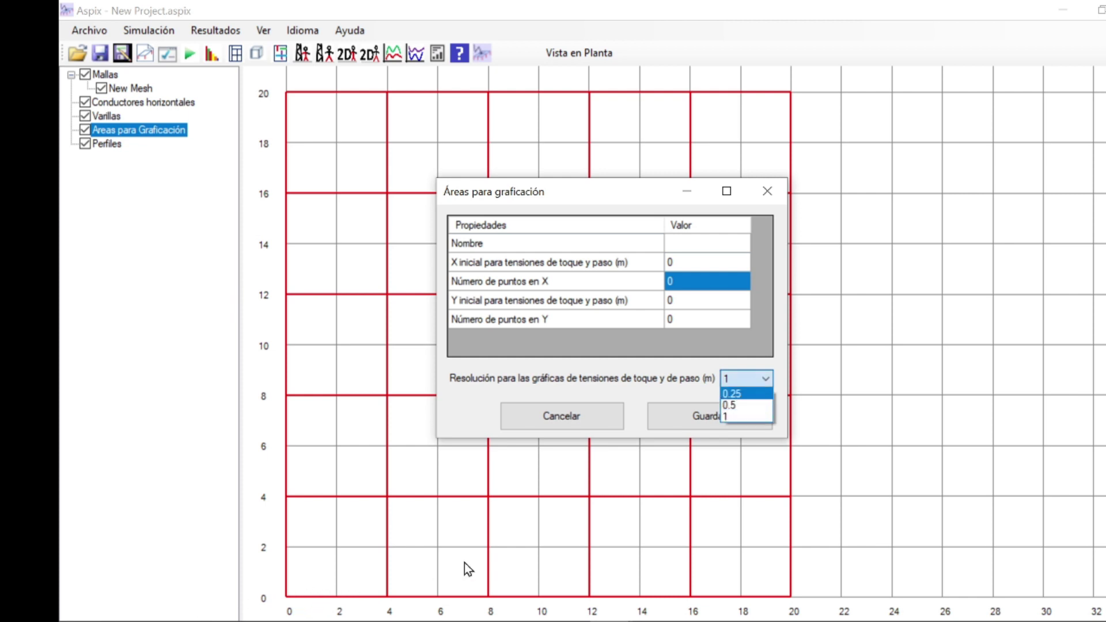
click(742, 395)
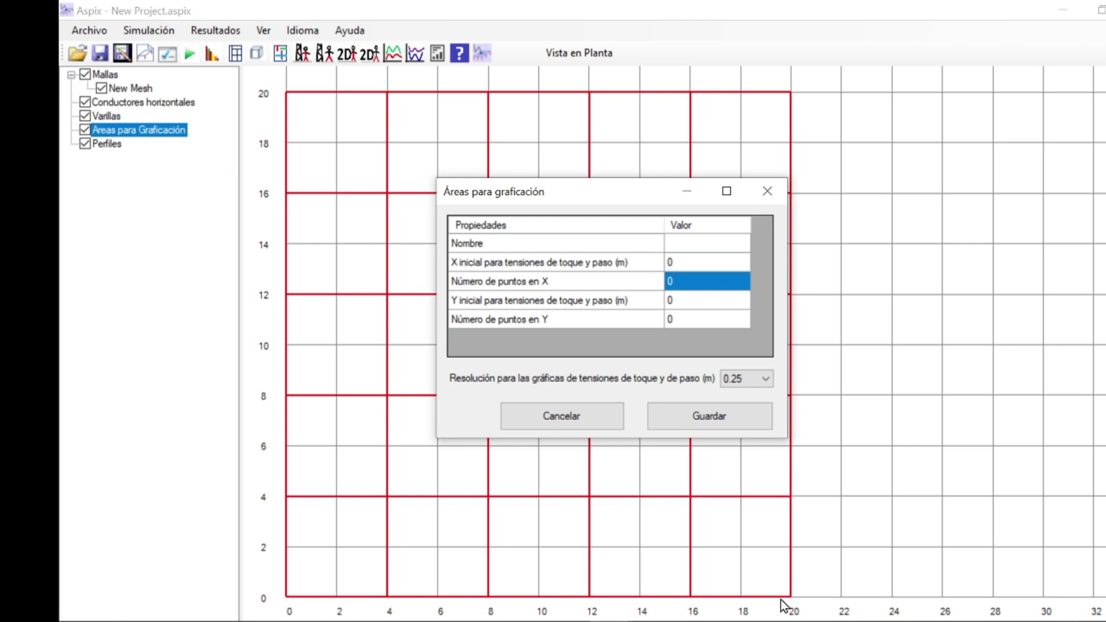
- Set the chart area's number of points to 81 in both X and Y, and save it
click(675, 282)
text(81)
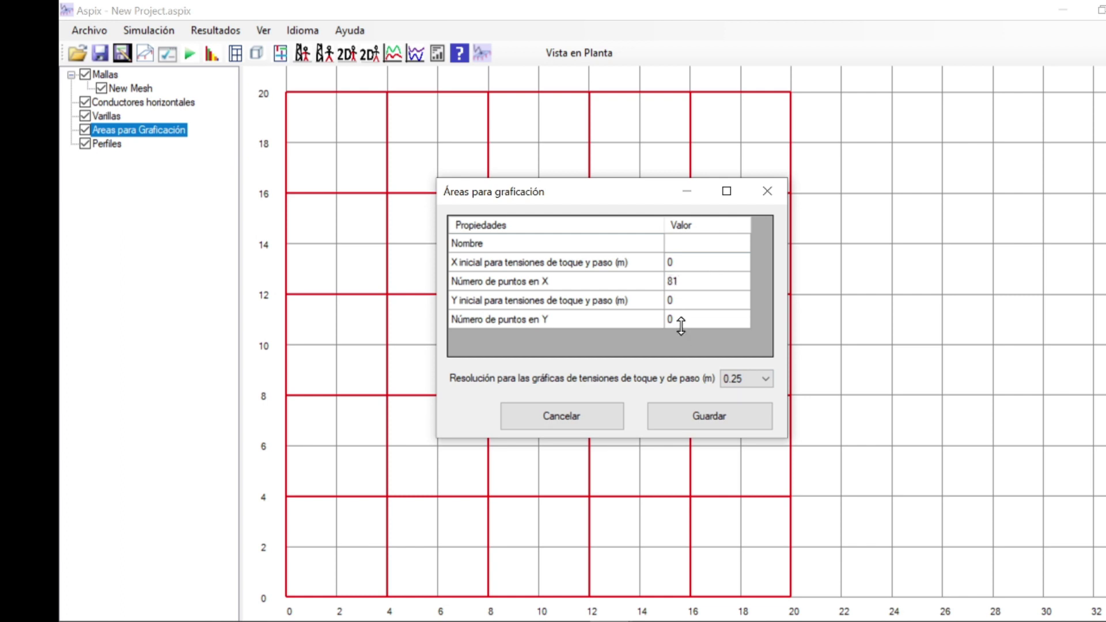
click(681, 319)
click(680, 319)
text(81)
key(Return)
click(708, 420)
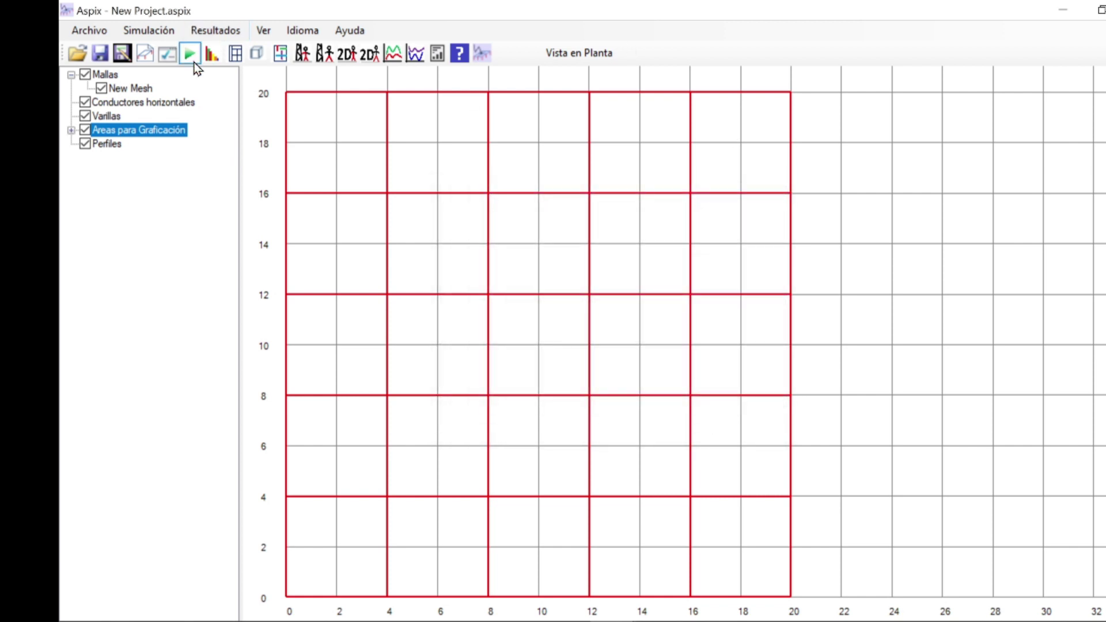
- Run the simulation with the new chart area included and open the table of results
click(70, 130)
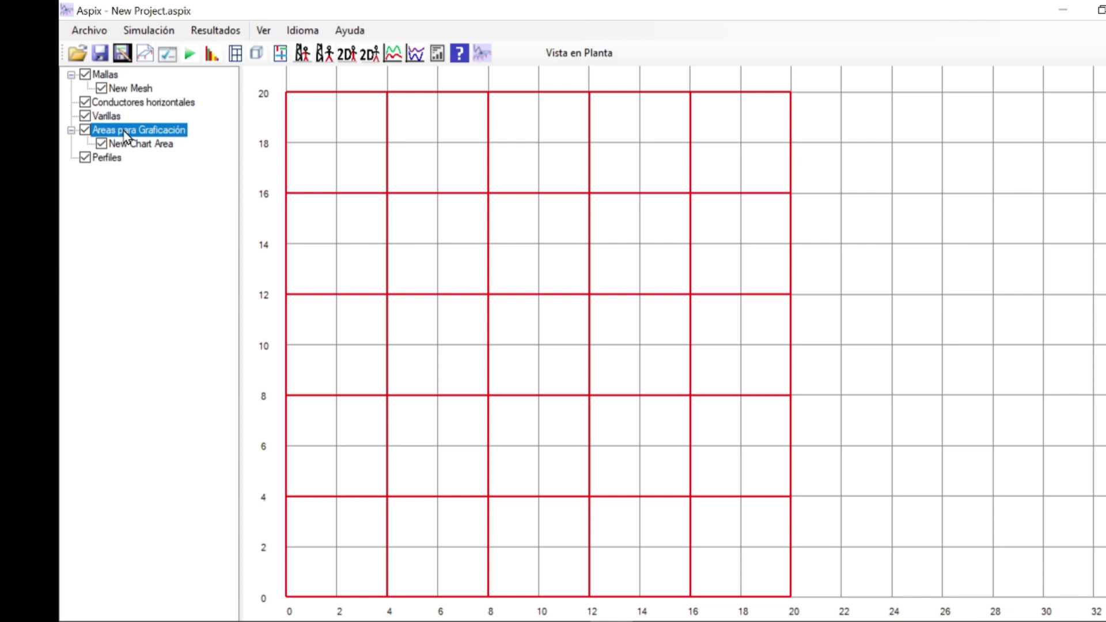
click(140, 143)
click(190, 55)
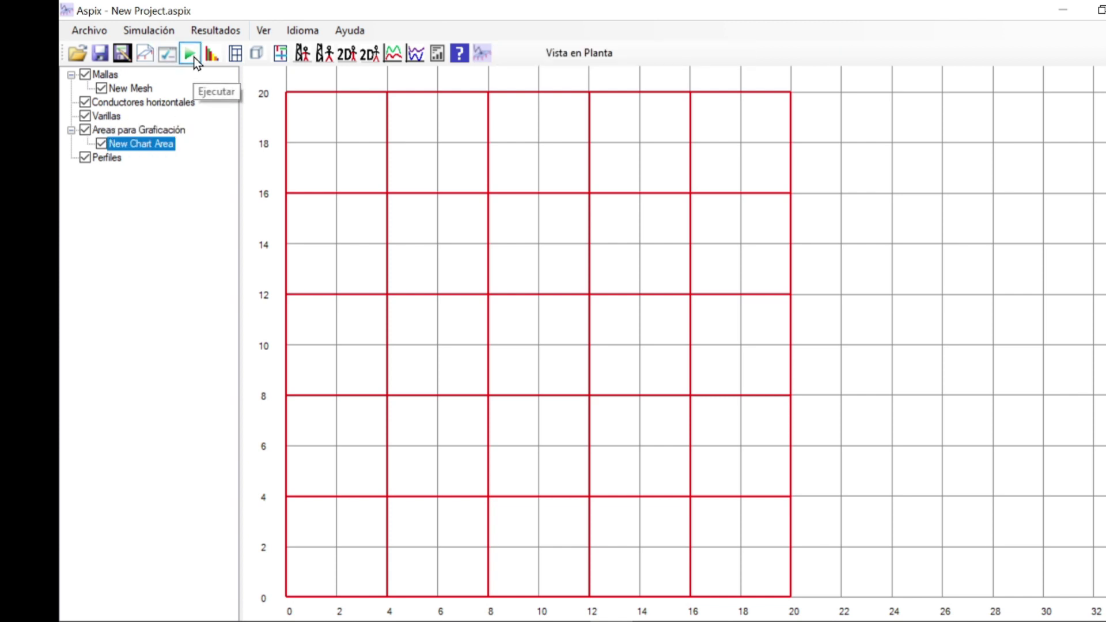
click(212, 54)
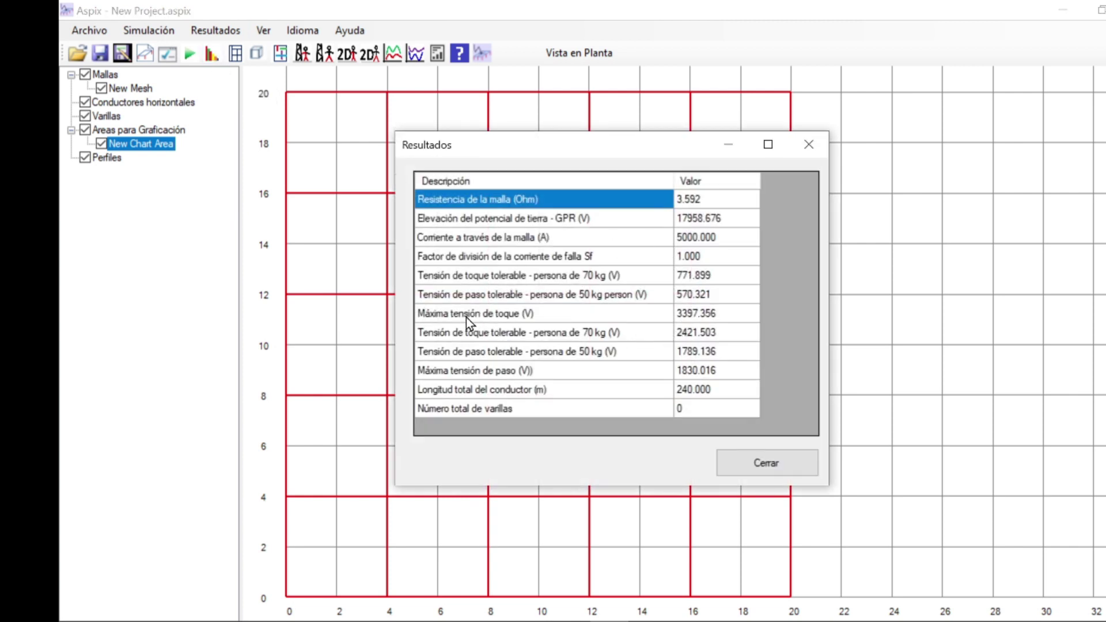
- Review the maximum touch voltage and maximum step voltage in the results, and close the table
click(695, 316)
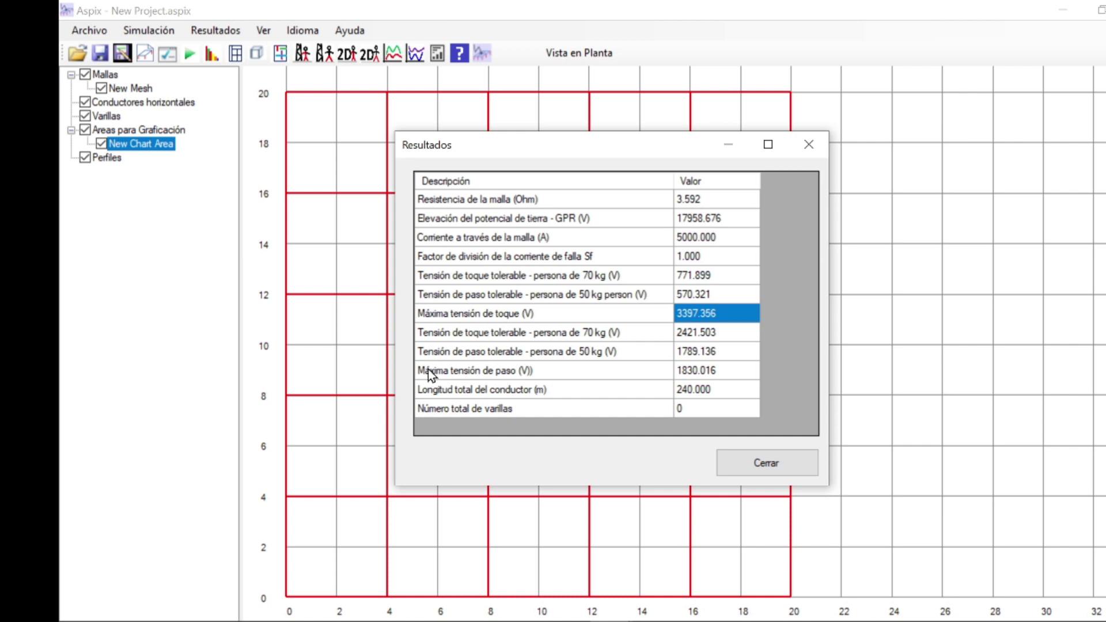
click(694, 374)
click(760, 462)
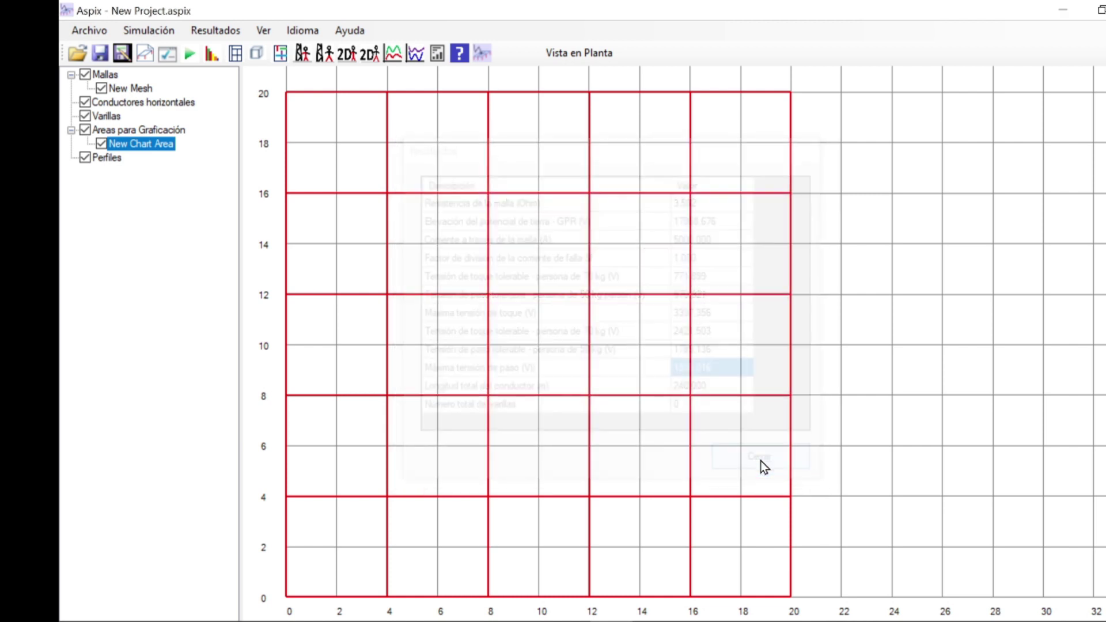
- View the touch and step voltage plots of the chart area, first in 3D and then in 2D
click(303, 54)
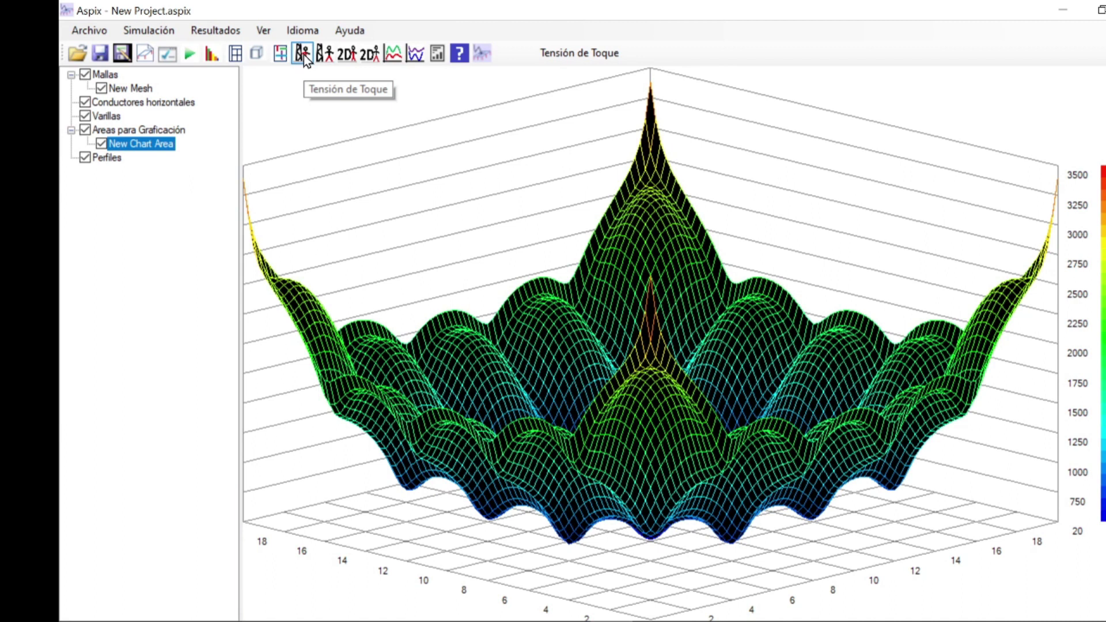
click(324, 60)
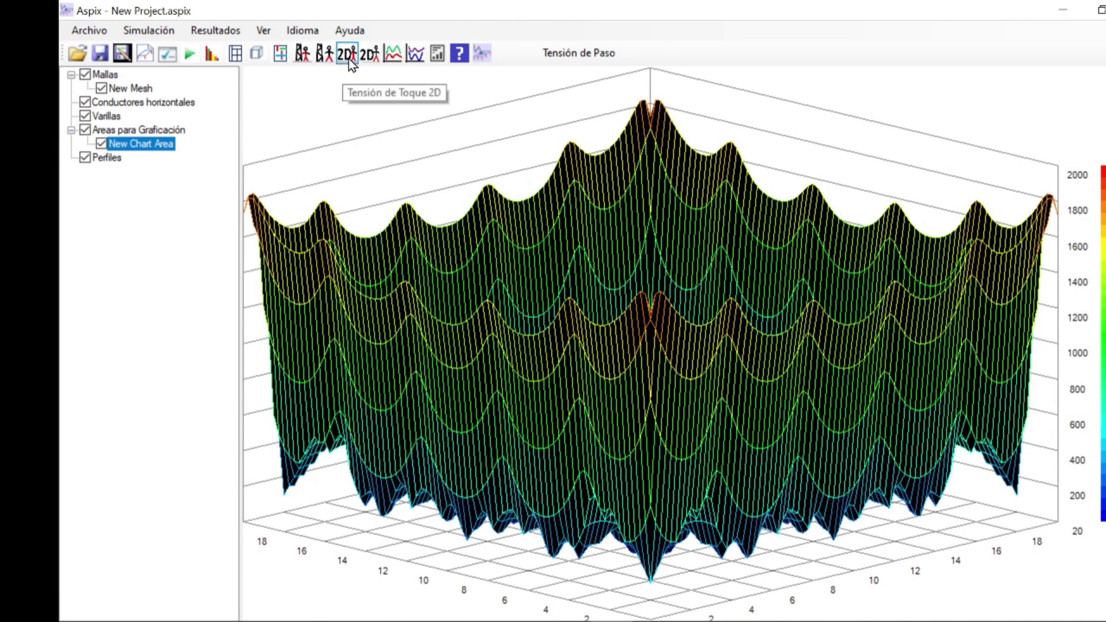
click(347, 59)
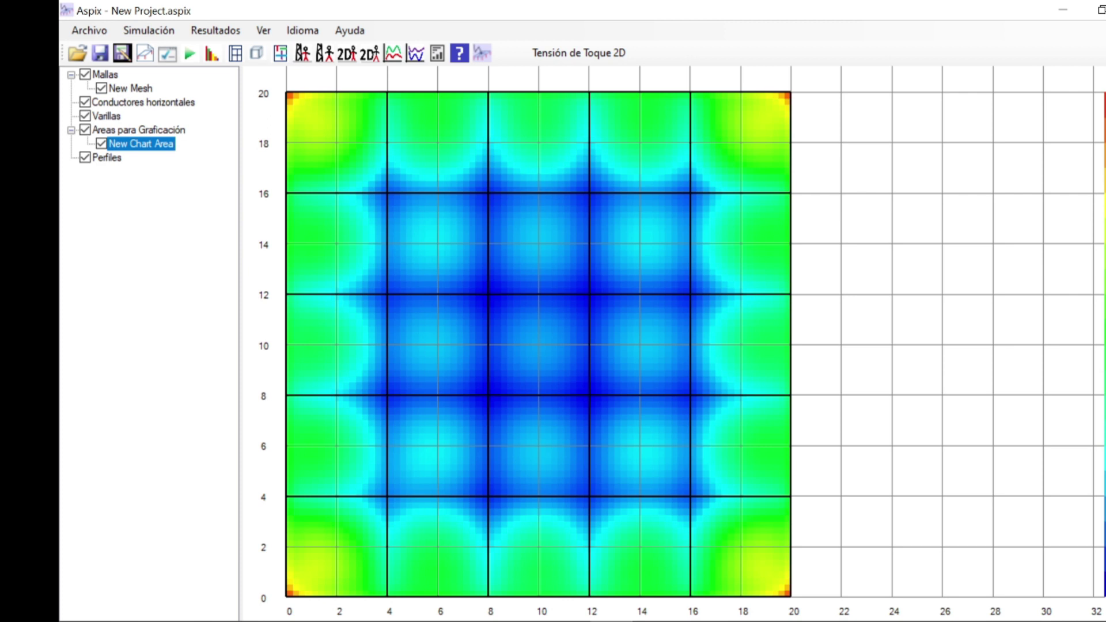
click(369, 55)
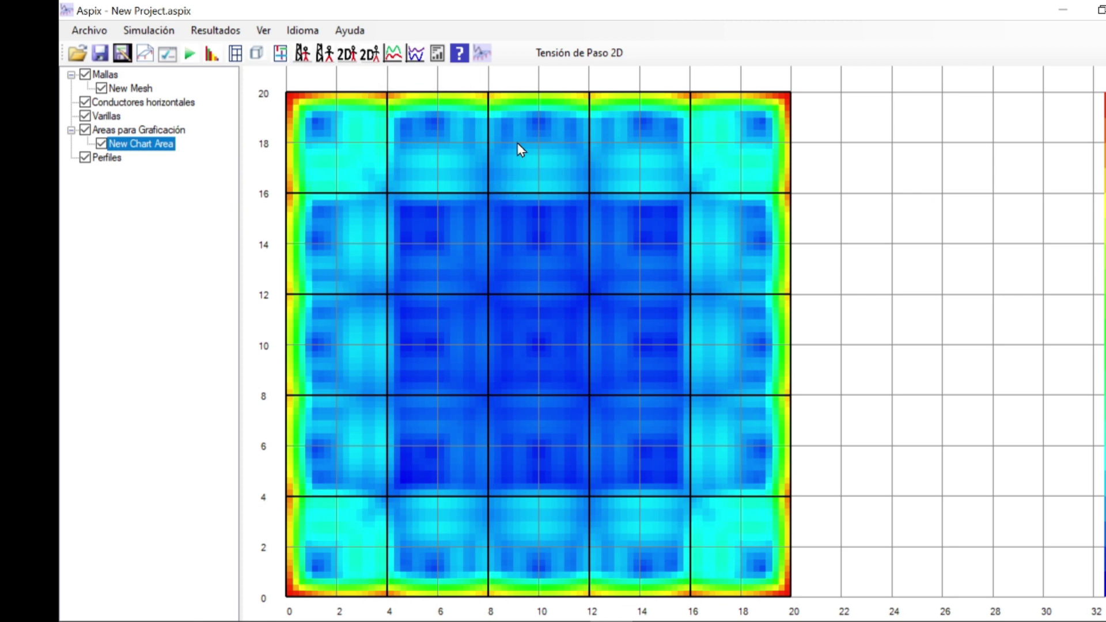
- Disable the New Chart Area and return to the plan view of the mesh
click(98, 163)
click(102, 144)
click(99, 162)
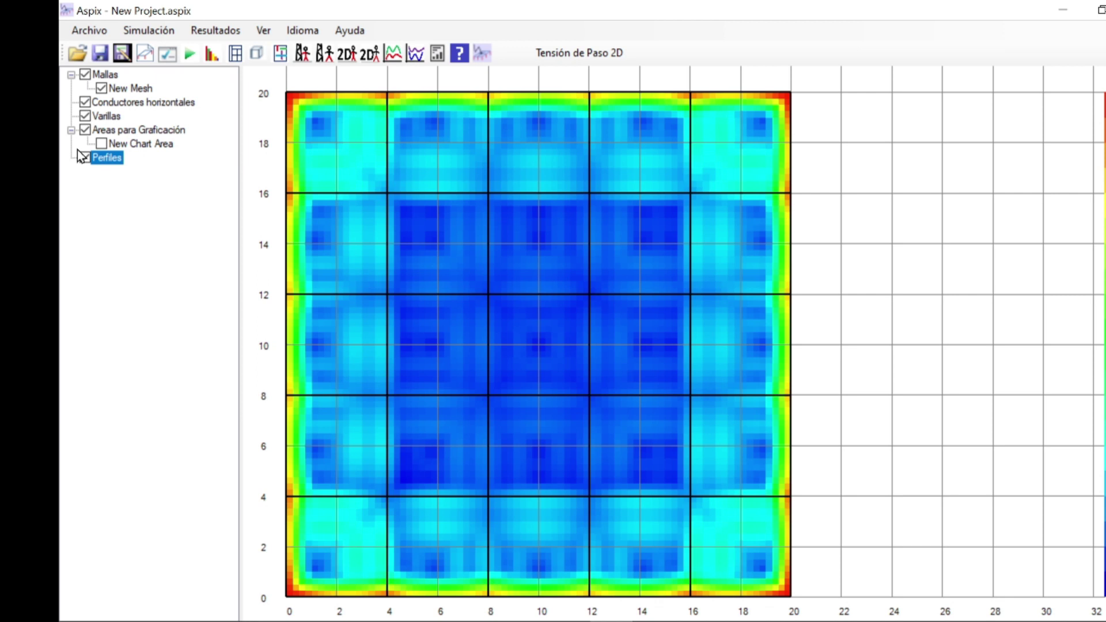
right_click(106, 164)
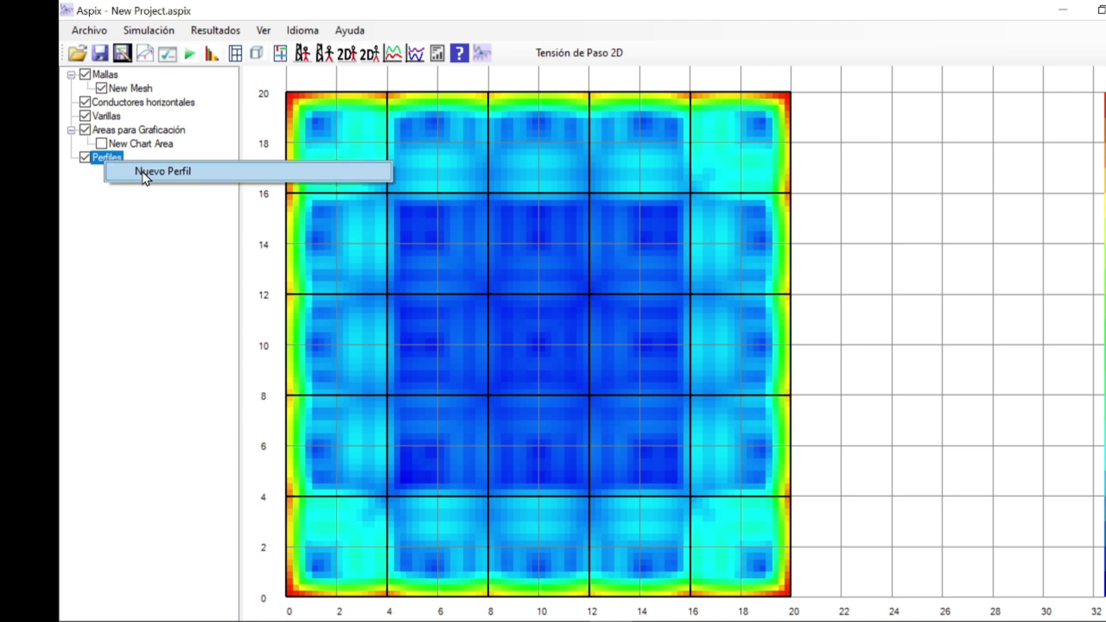
click(234, 54)
- Start a new profile with its initial X and Y at 0 m and 100 points
right_click(108, 162)
click(141, 169)
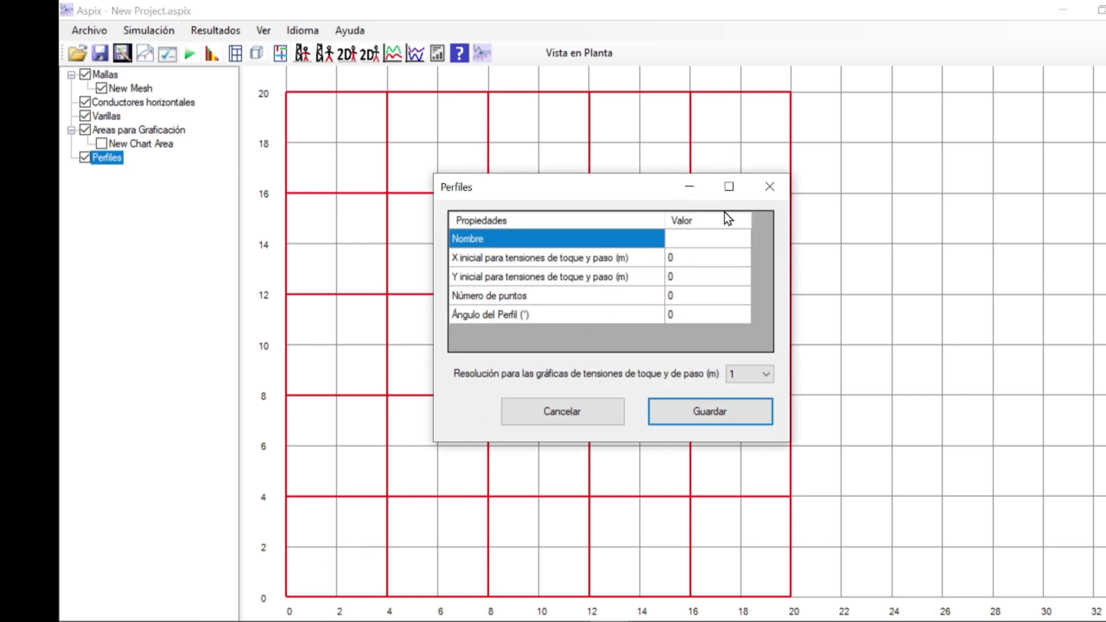
click(677, 259)
click(677, 260)
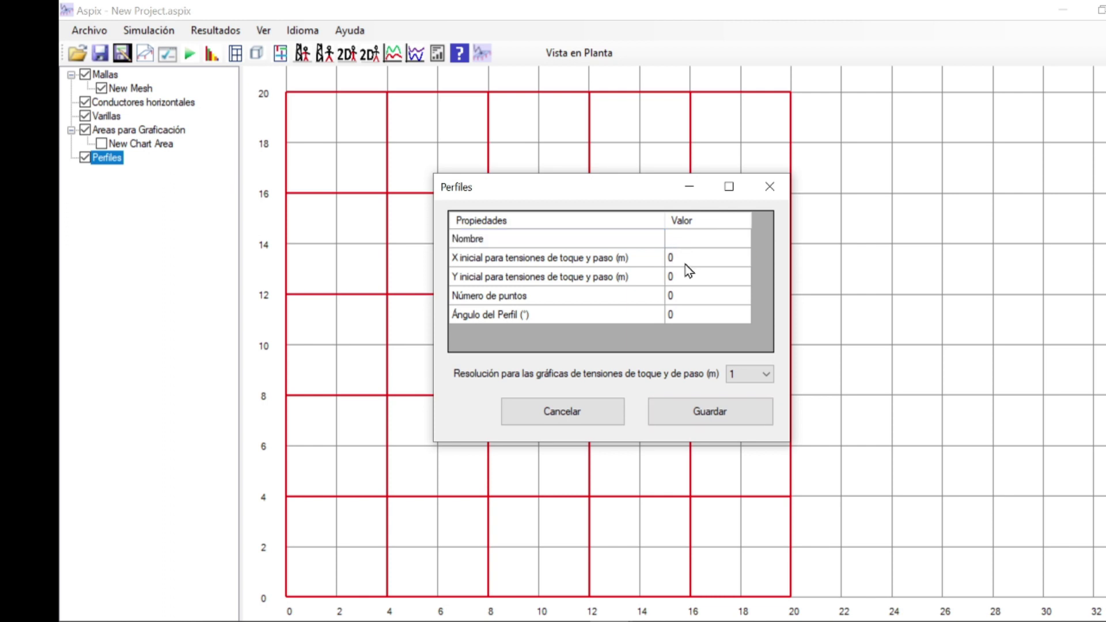
click(683, 277)
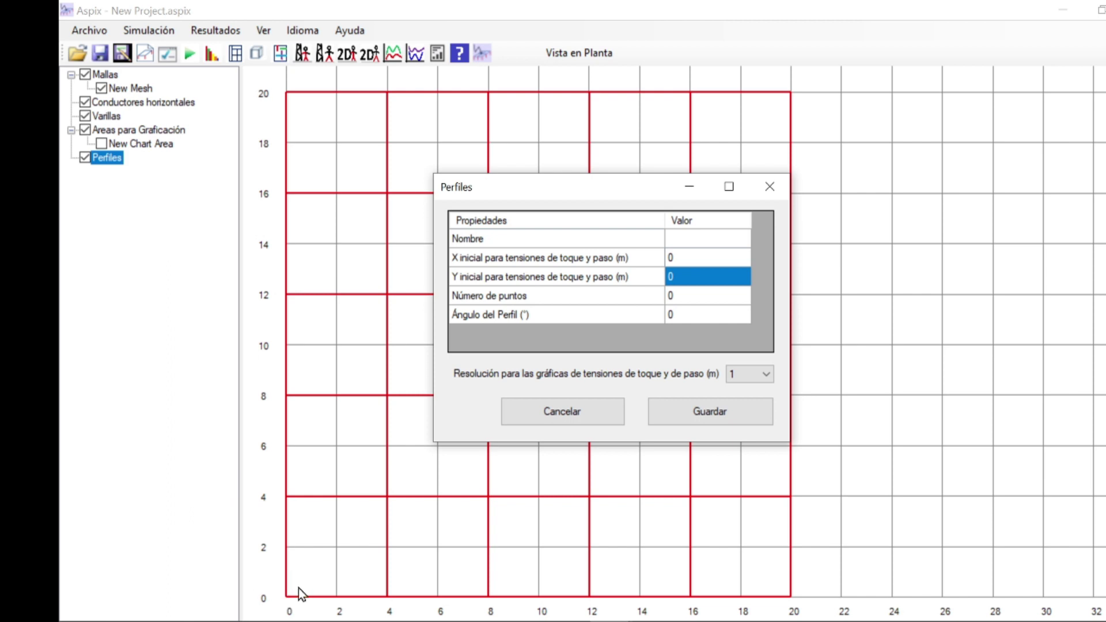
click(679, 296)
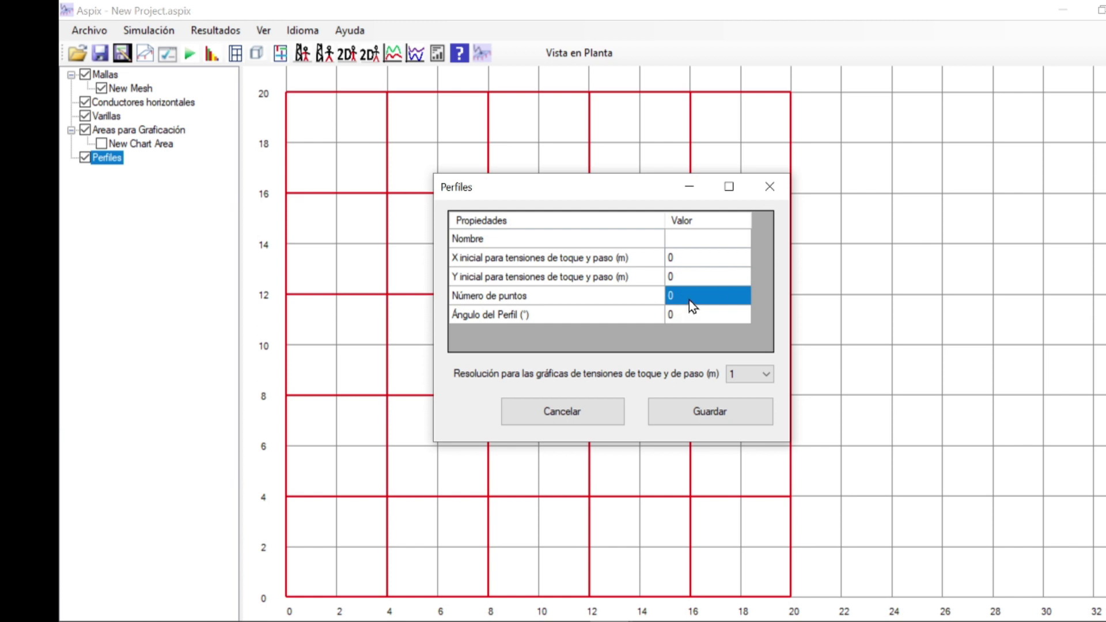
text(100)
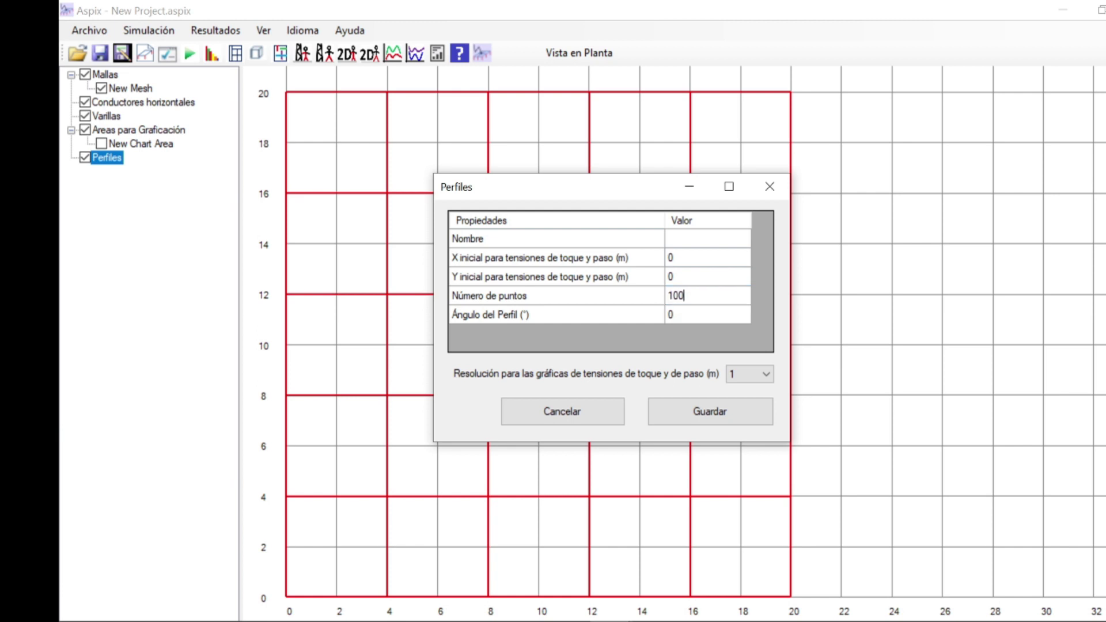
- Set the profile's plot resolution to 0.25 m and its angle to 45°, and save it
click(745, 374)
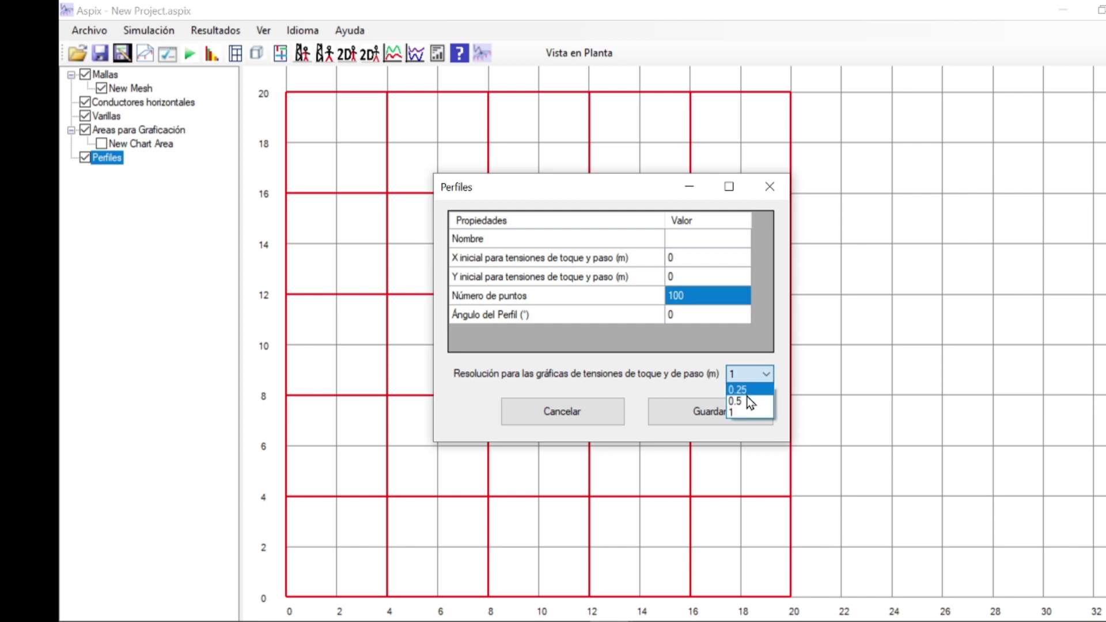
click(746, 390)
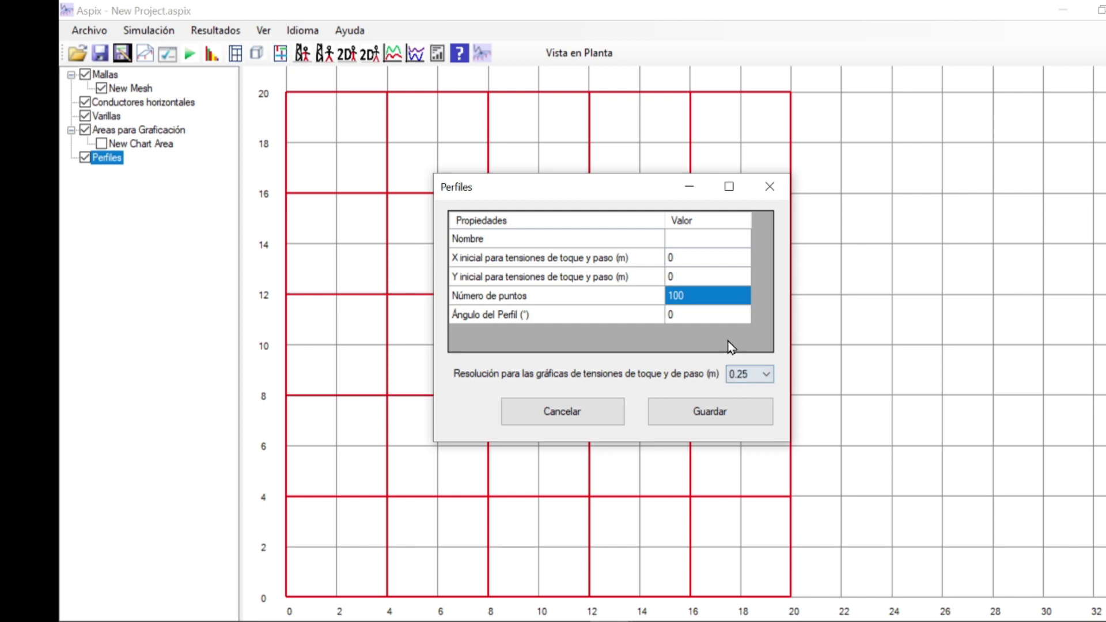
click(709, 315)
click(709, 312)
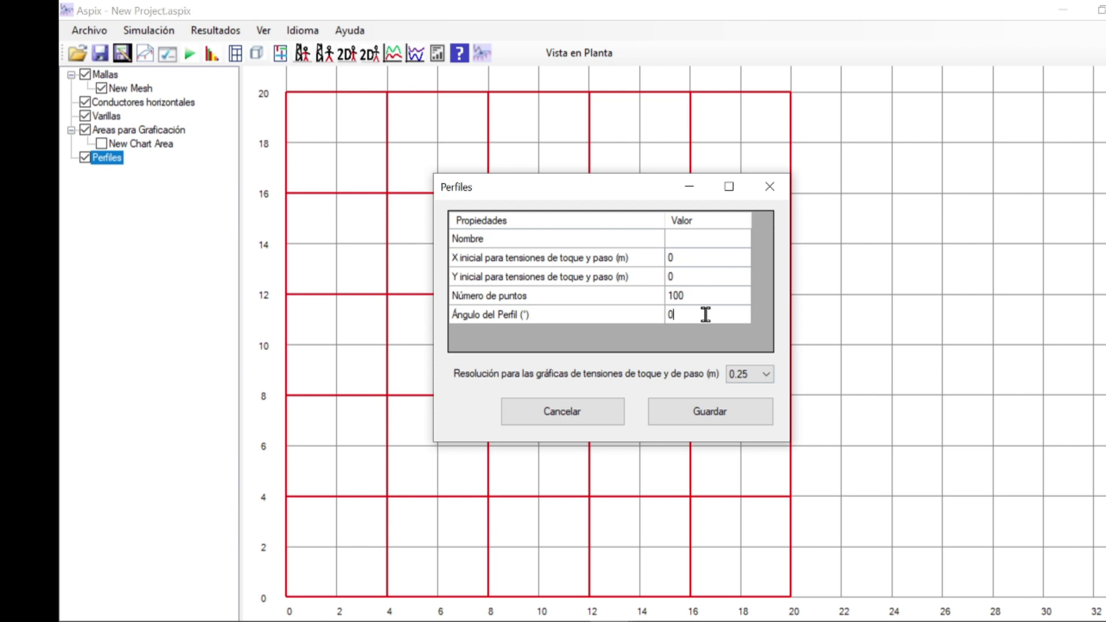
key(BackSpace)
text(45)
click(691, 412)
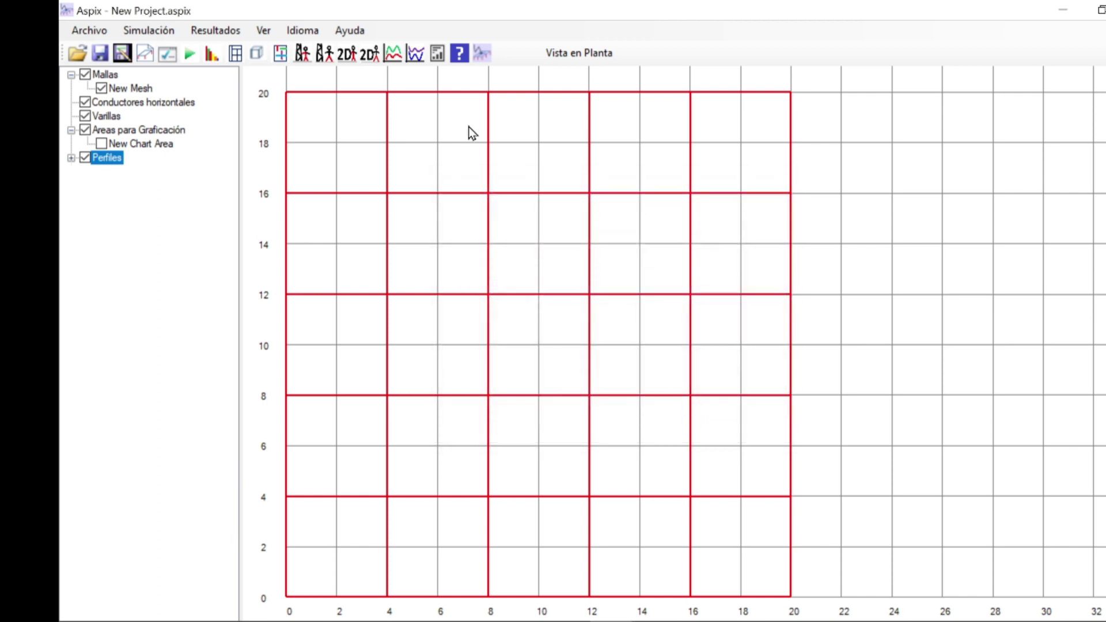
- Display the profile over the mesh plan, expand the list of profiles, and run the simulation
click(280, 57)
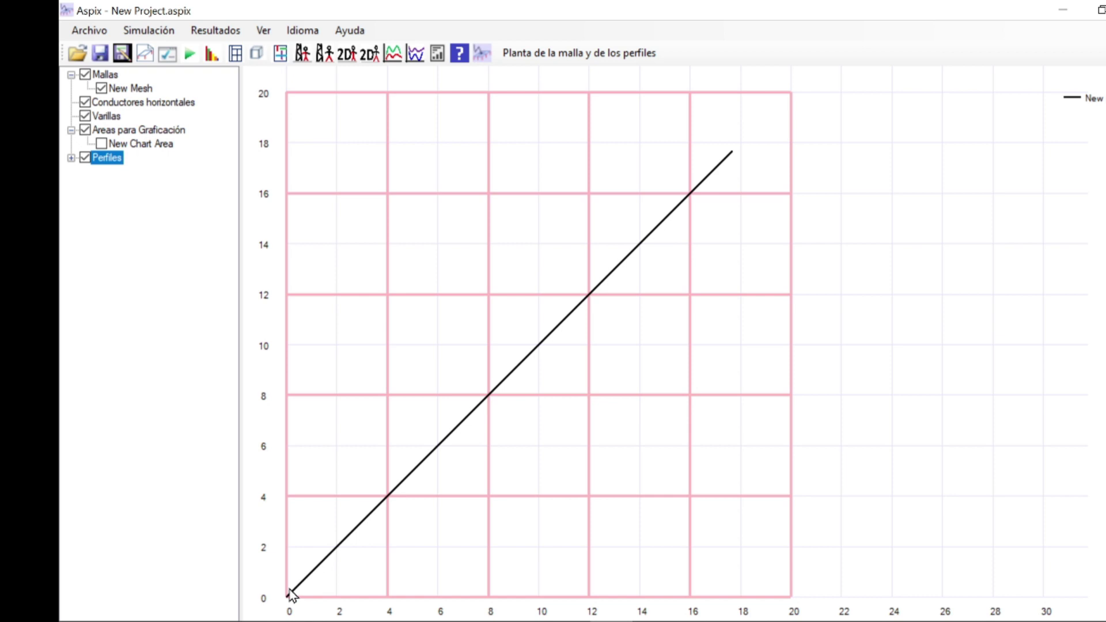
click(71, 158)
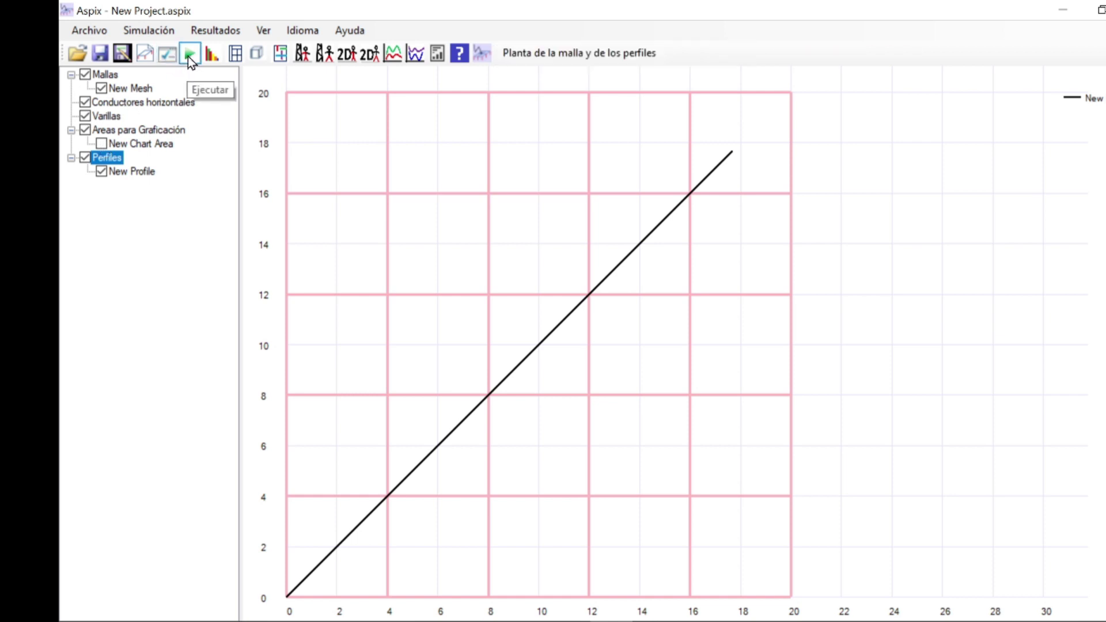
- View the touch and step voltage curves along the profile and open the table of results
click(393, 56)
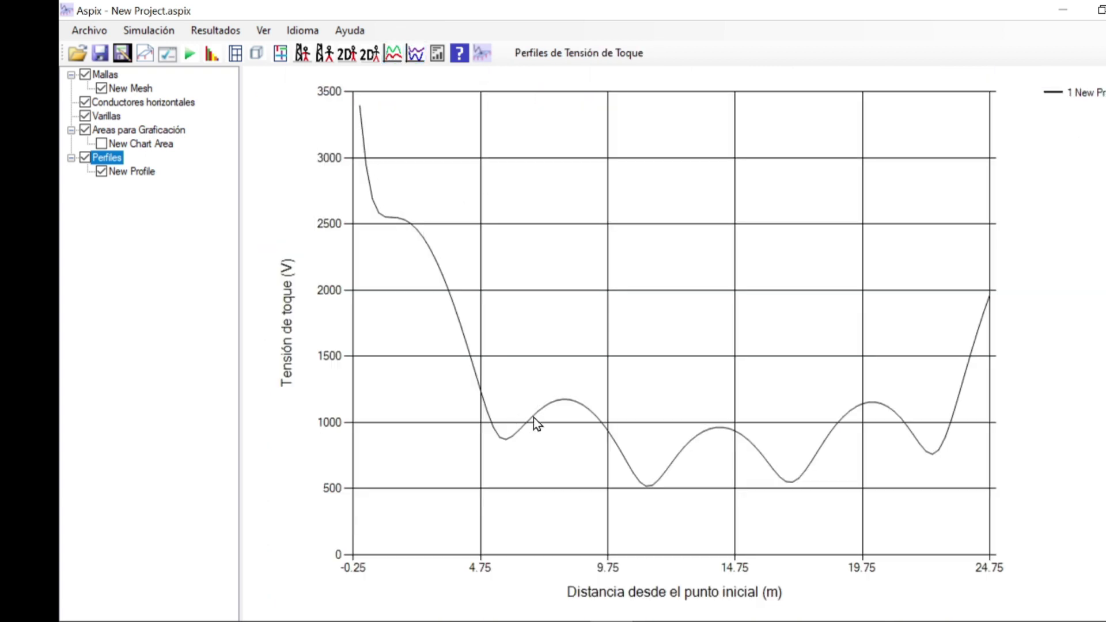
click(417, 53)
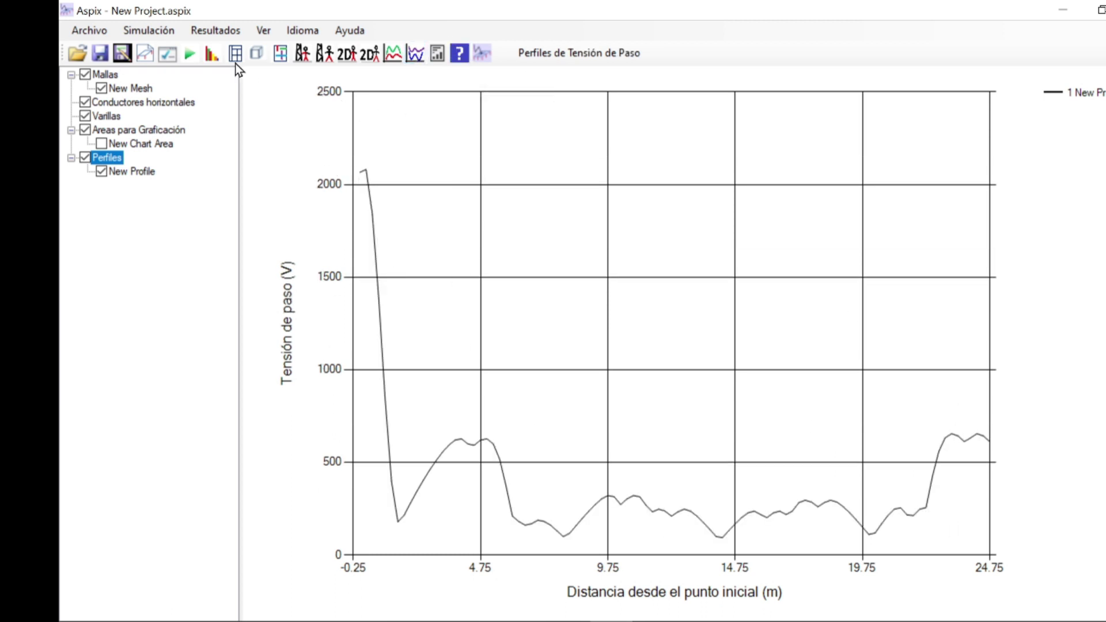
click(218, 58)
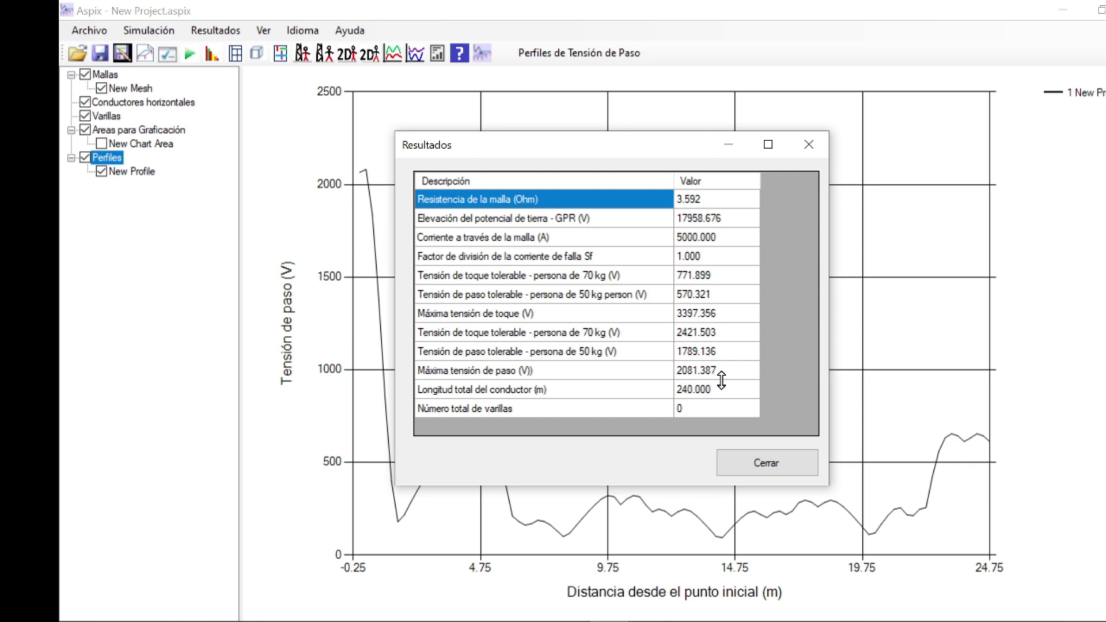
- Close the results table, enable New Chart Area alongside the profile, and rerun the simulation to review its results
click(765, 461)
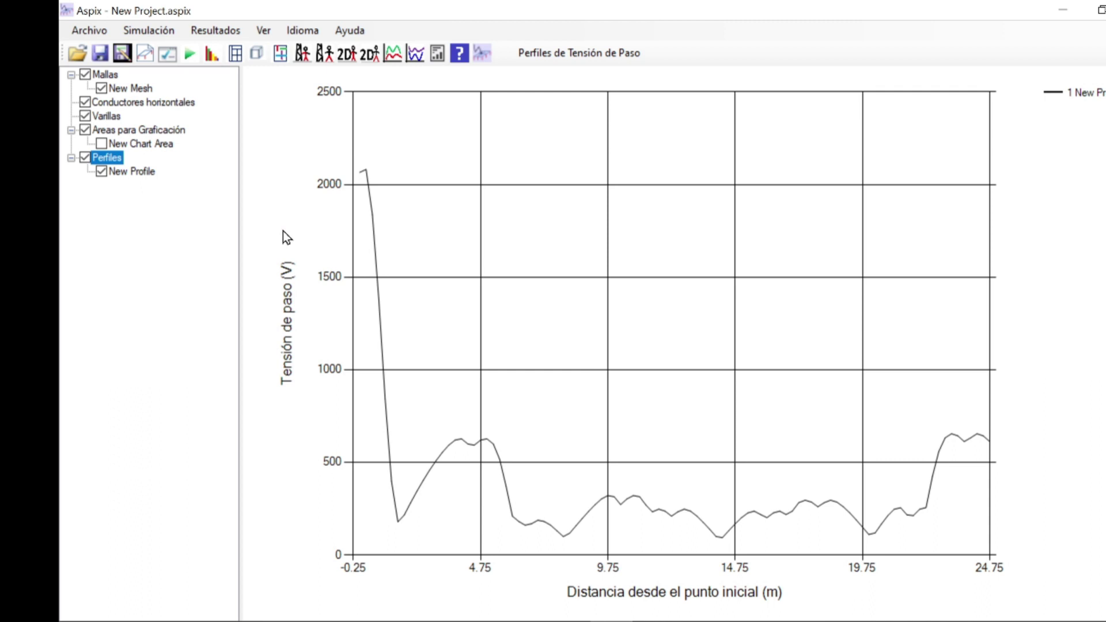
click(102, 145)
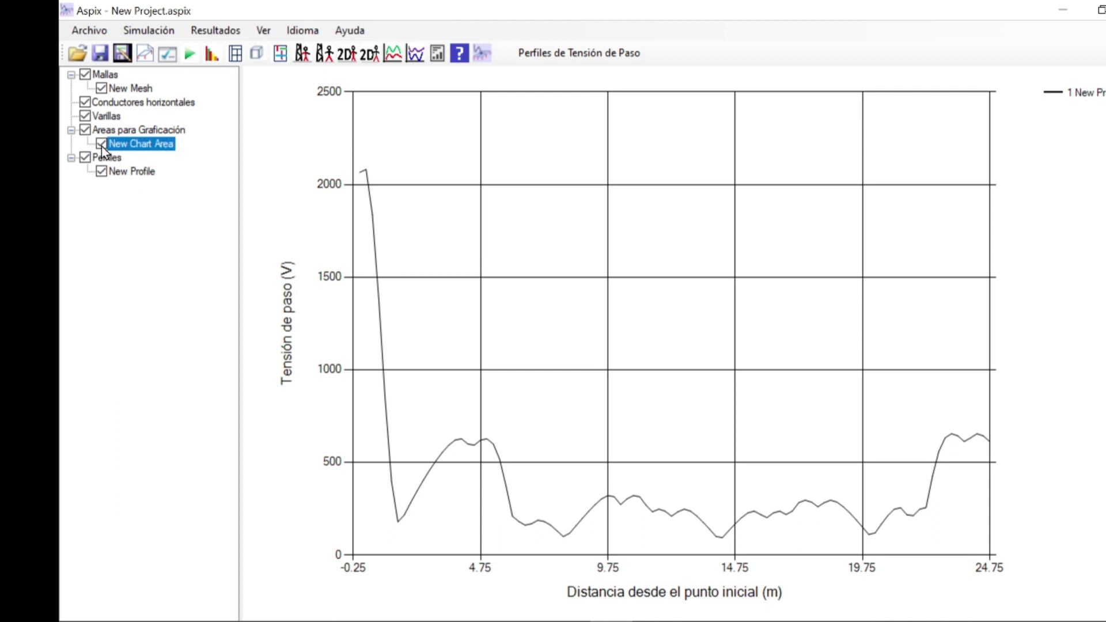
click(191, 53)
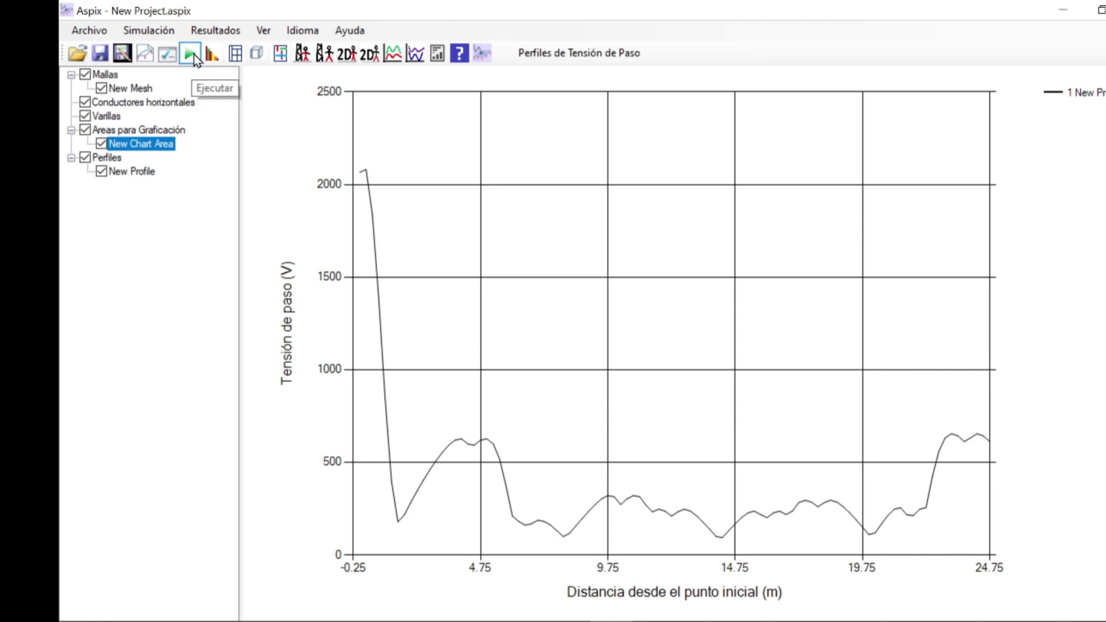
click(206, 56)
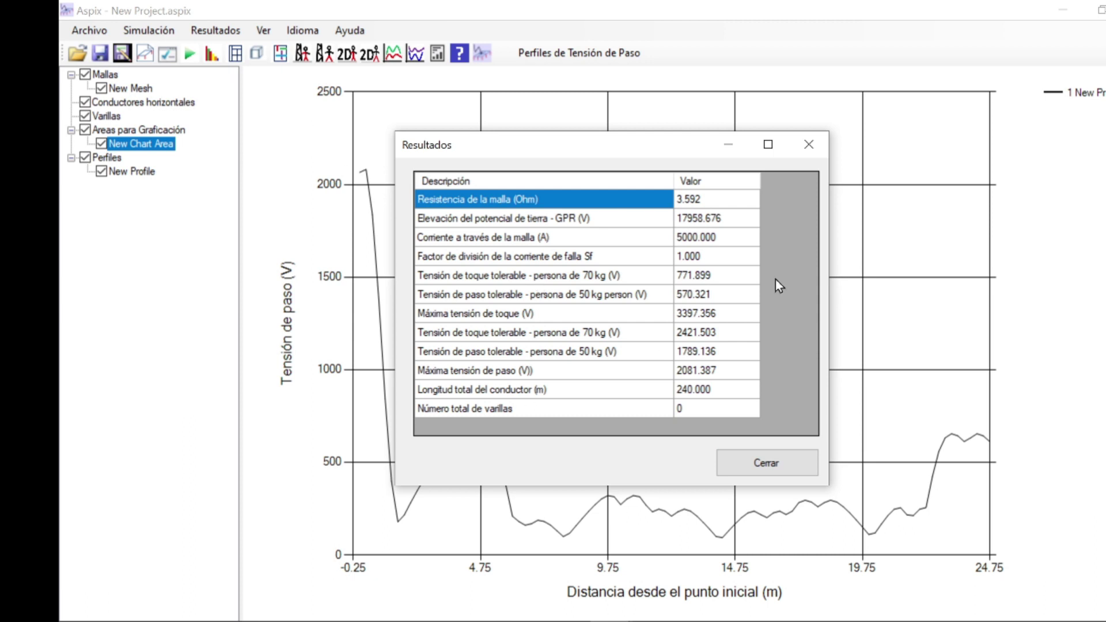
click(766, 462)
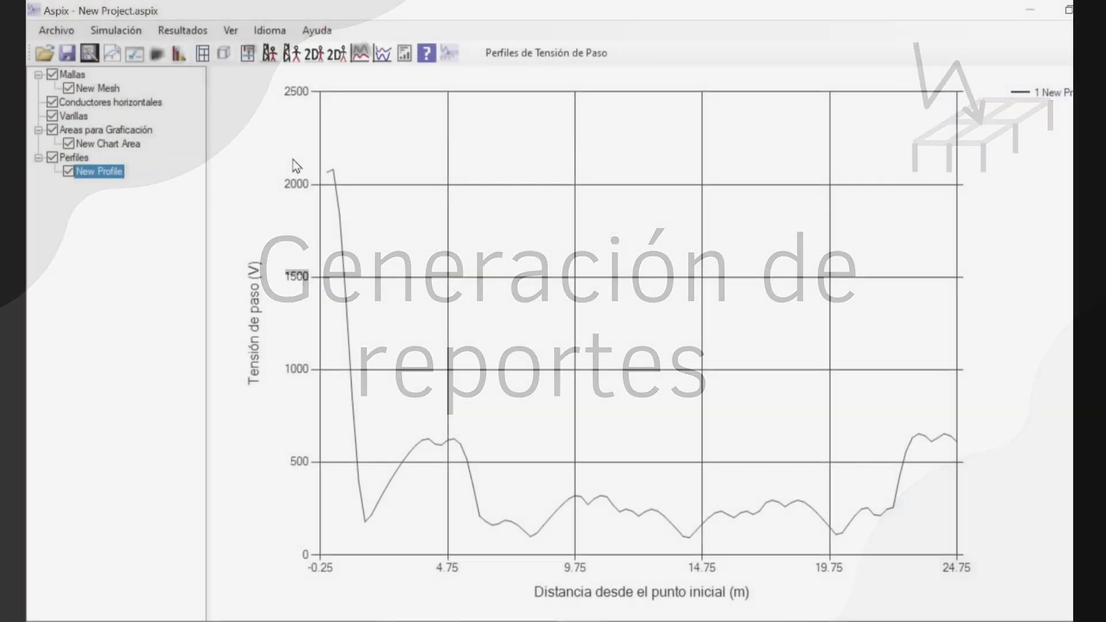
- Generate the project report, maximize its window, and review the general data and results tables on the first page
click(196, 34)
click(231, 74)
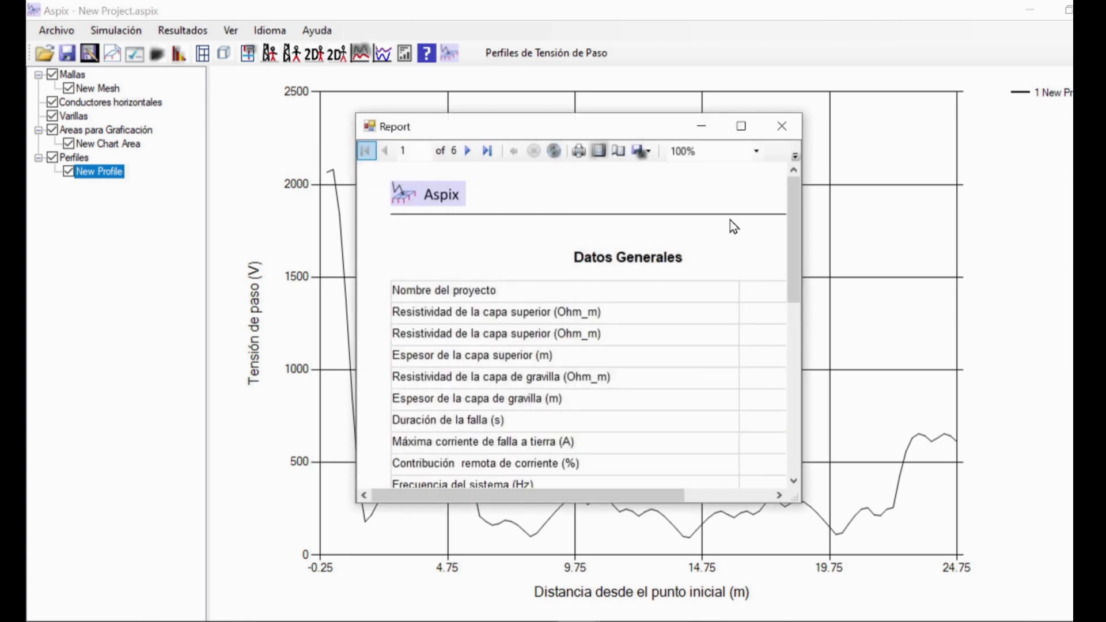
click(735, 124)
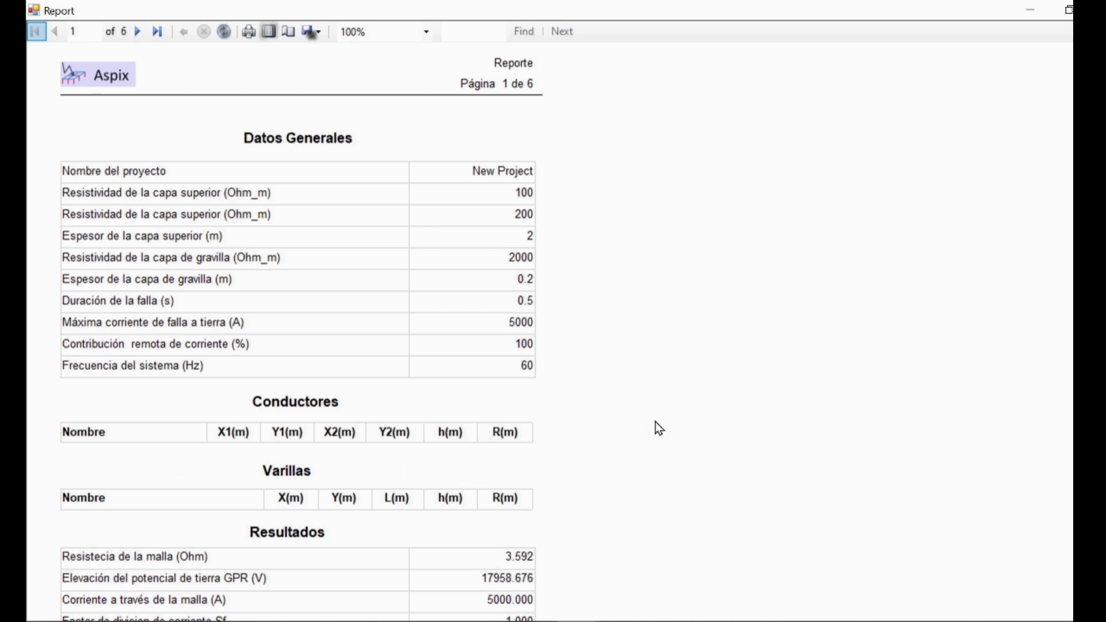
scroll(661, 420, down, 1)
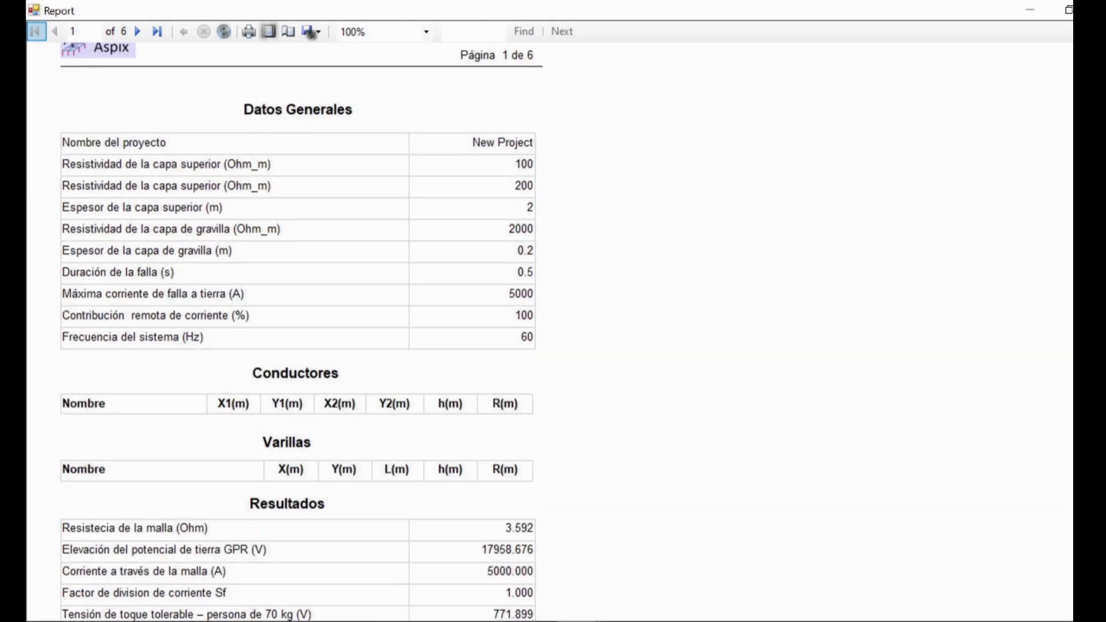
scroll(378, 484, down, 5)
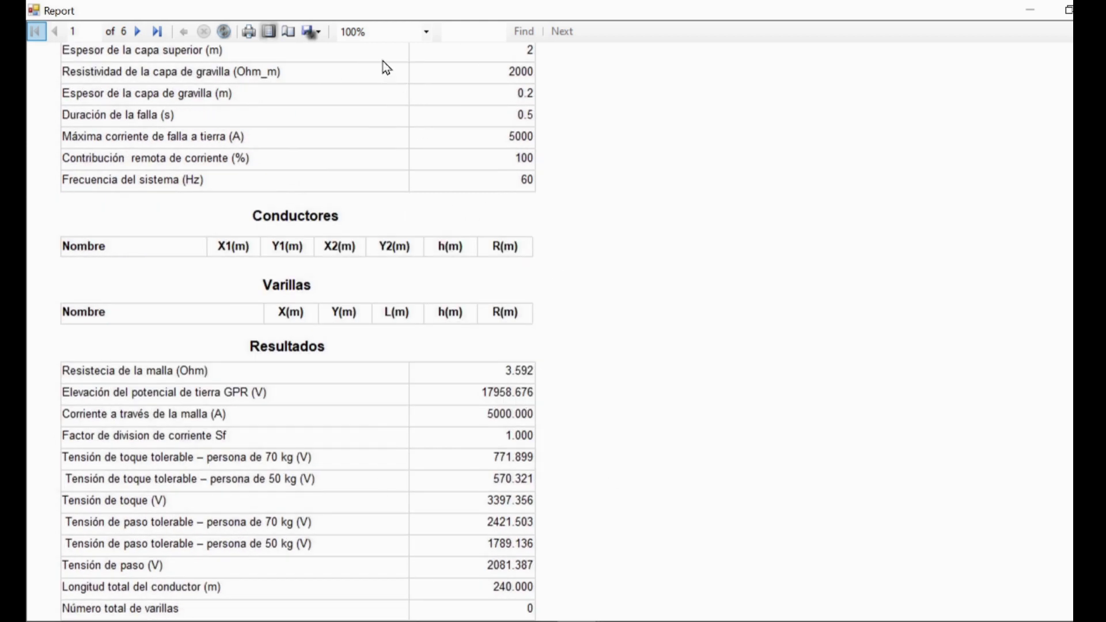
- Page through the report to page 5, viewing the mesh and profile plan, the 3D mesh, and the 3D touch and step voltage graphs
click(137, 31)
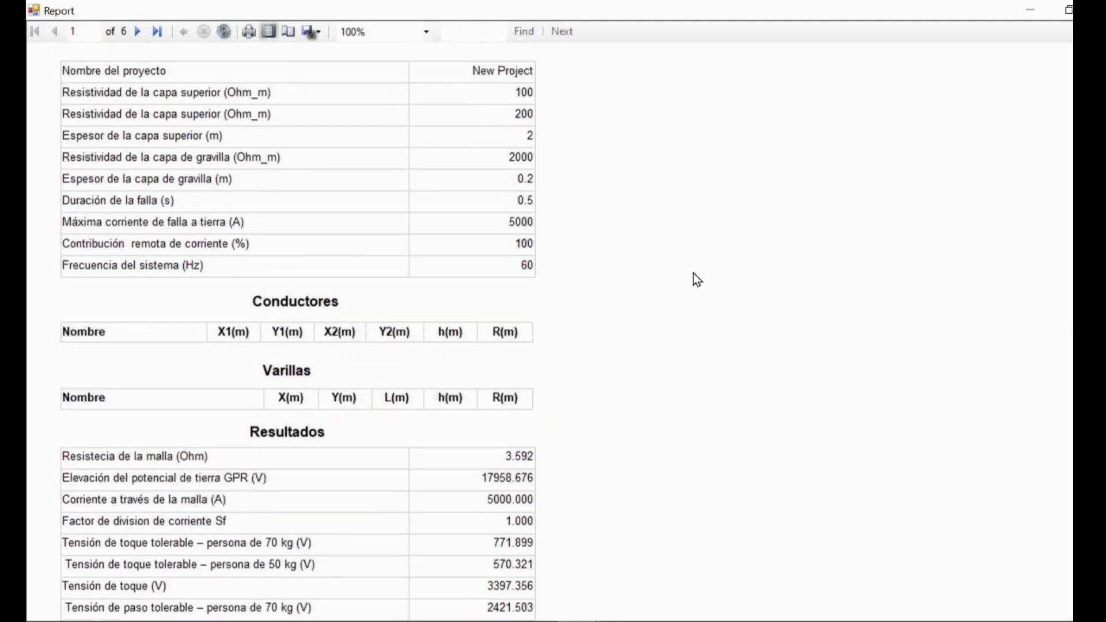
click(138, 31)
click(138, 32)
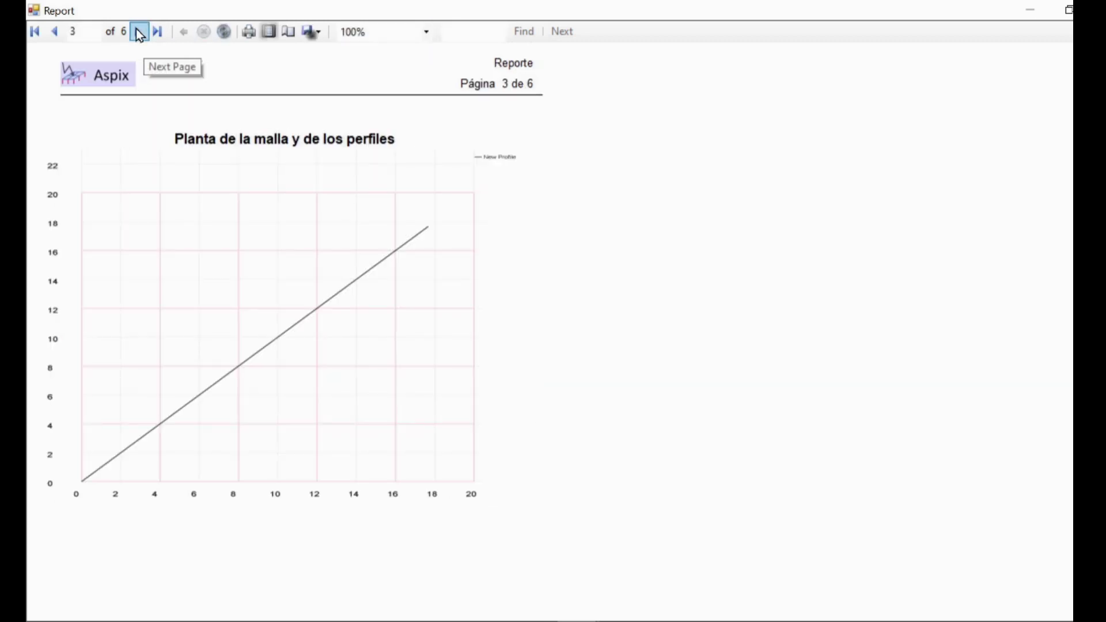
click(138, 32)
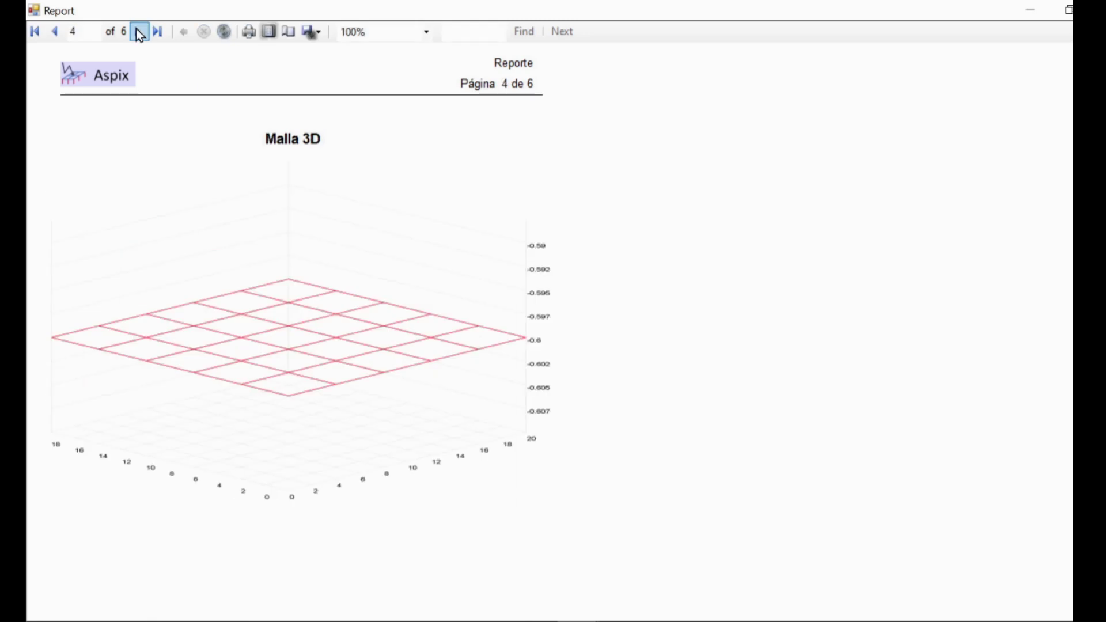
click(139, 33)
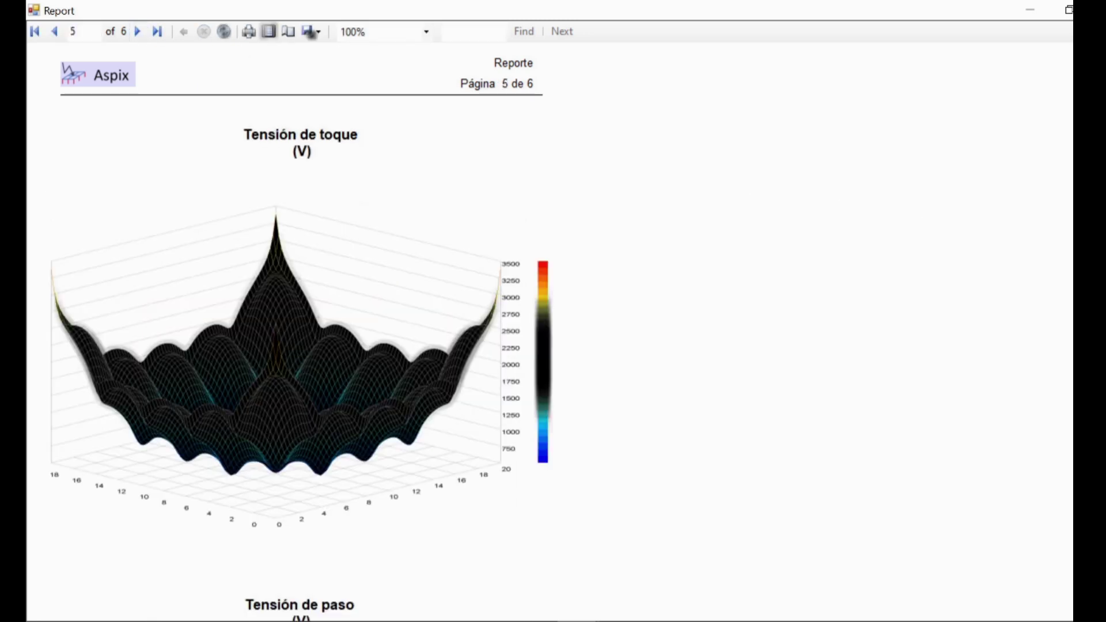
scroll(288, 328, down, 12)
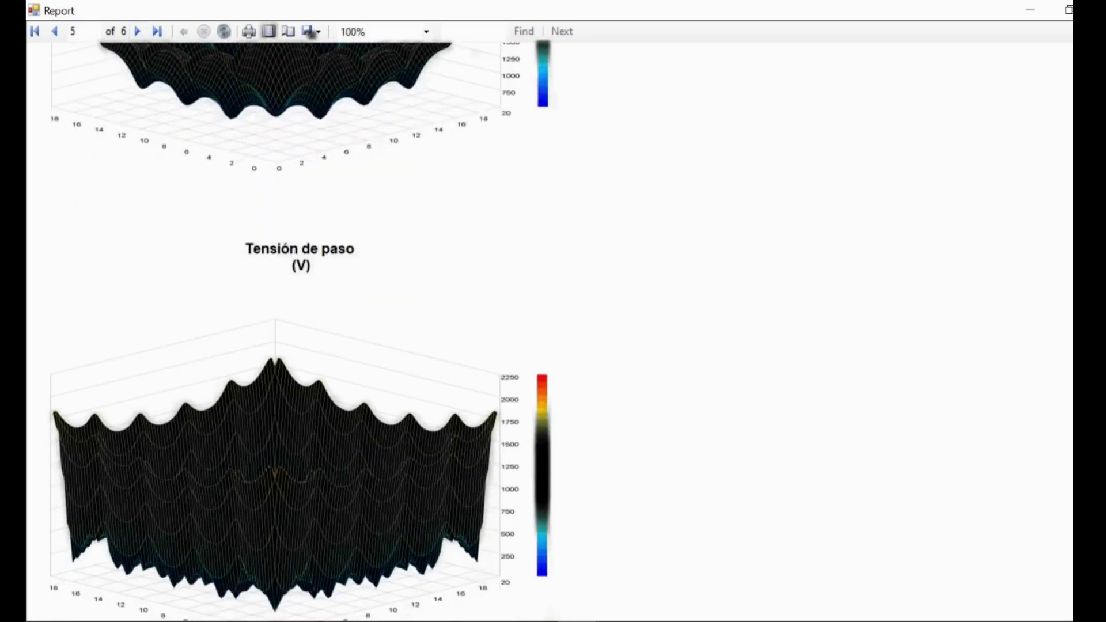
scroll(1062, 81, up, 12)
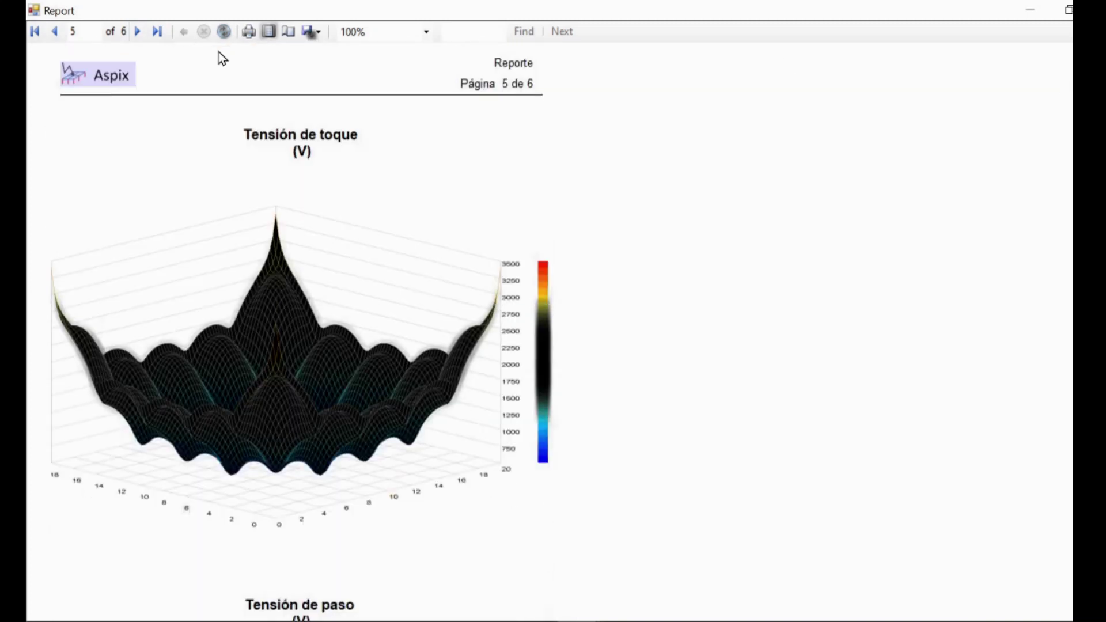
- Go to page 6 of the report and examine the 2D step voltage map and the touch and step voltage profiles
click(138, 32)
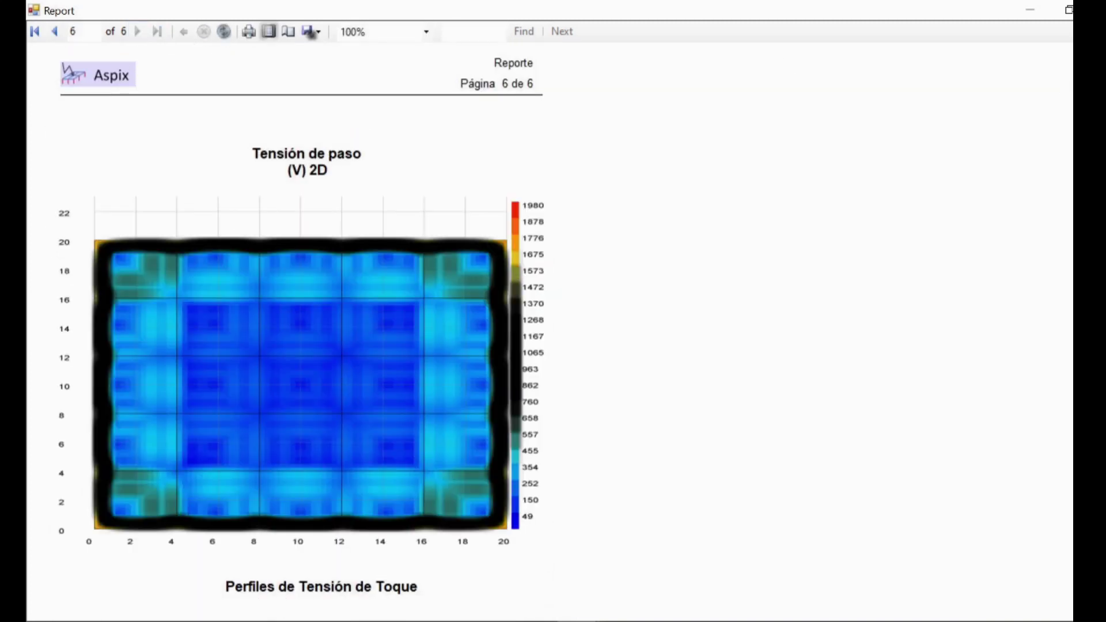
scroll(300, 328, down, 5)
scroll(305, 329, down, 6)
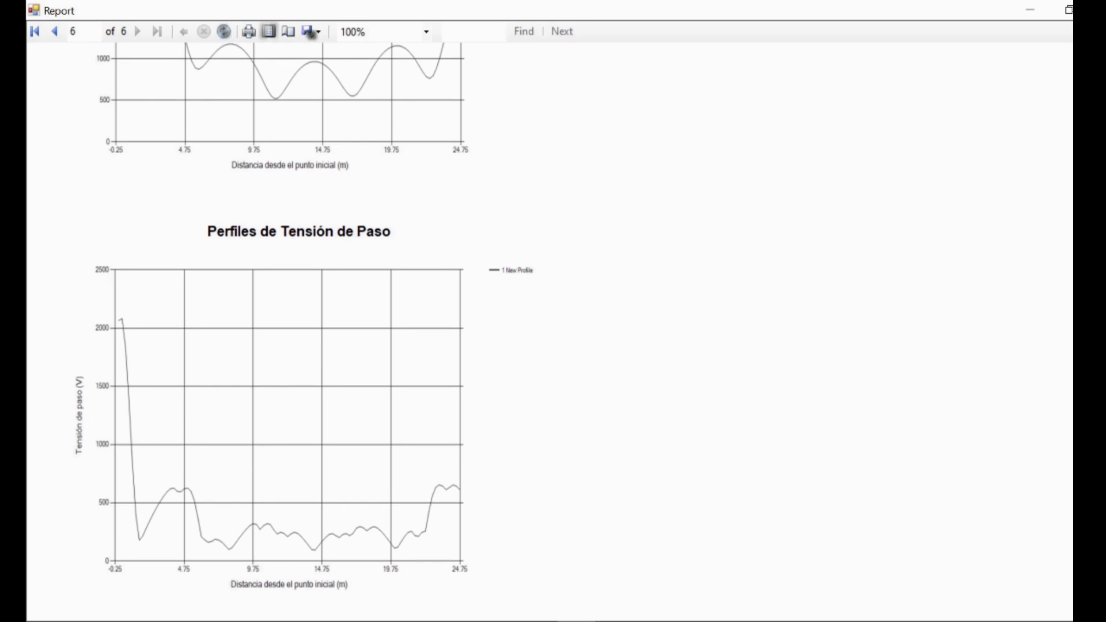
scroll(299, 328, up, 8)
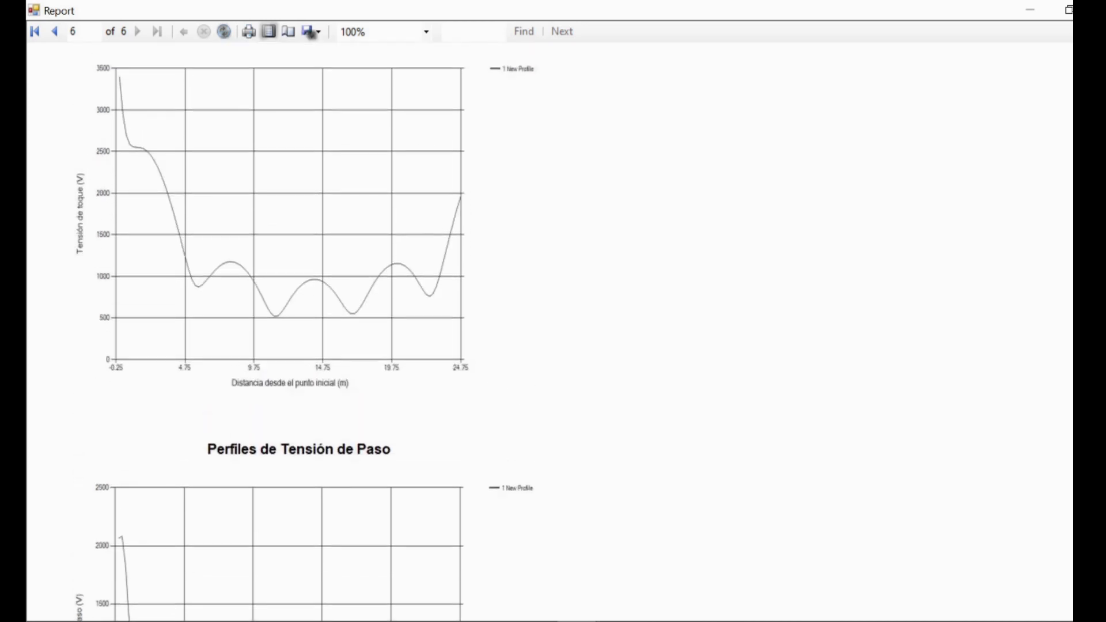
scroll(300, 328, up, 2)
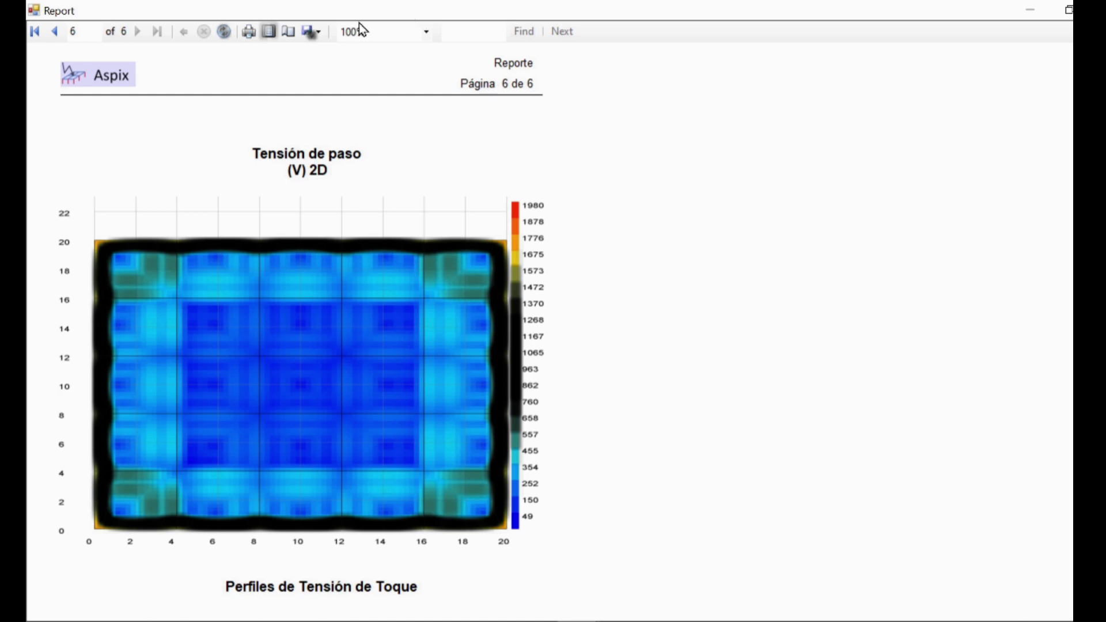
- Open the list of file formats available for exporting the report
click(319, 32)
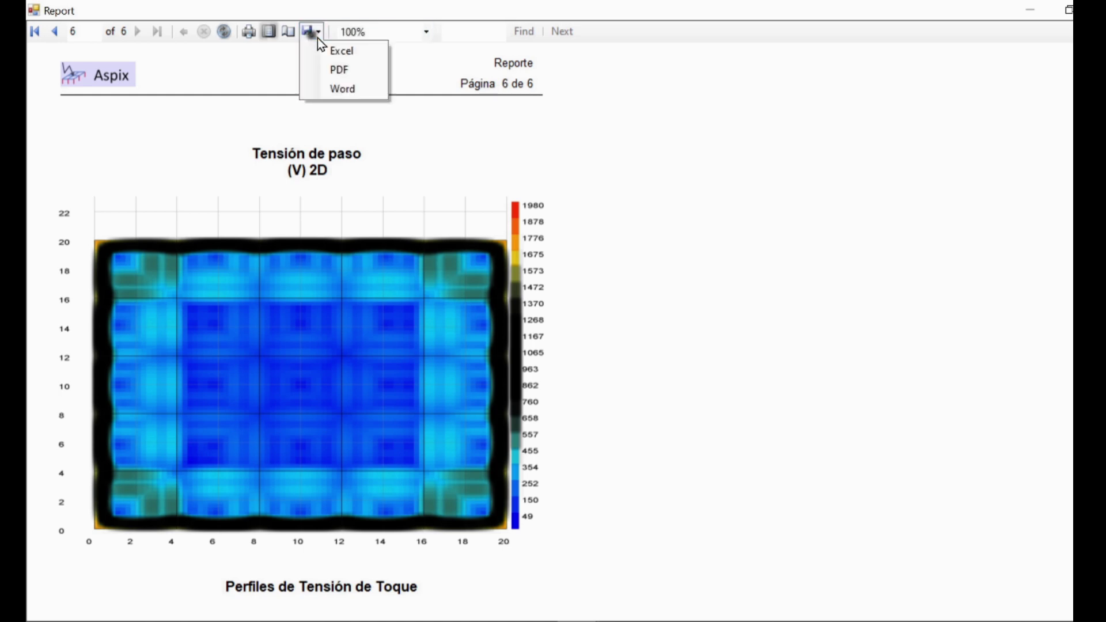